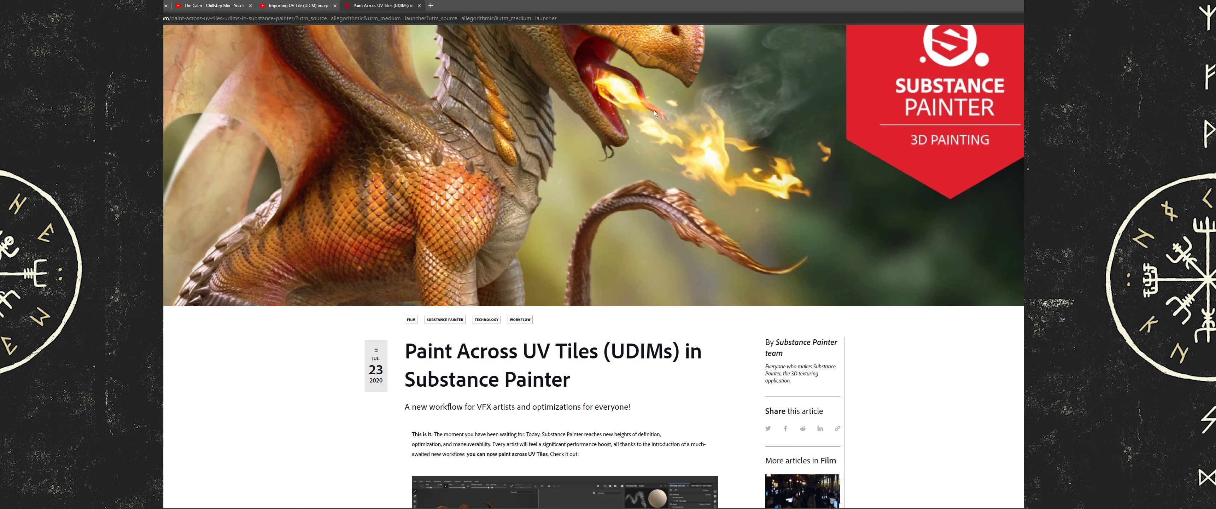
Step: Scroll up and down through the UDIM article in Substance Magazine
scroll(654, 112, "down", 8)
scroll(653, 118, "up", 6)
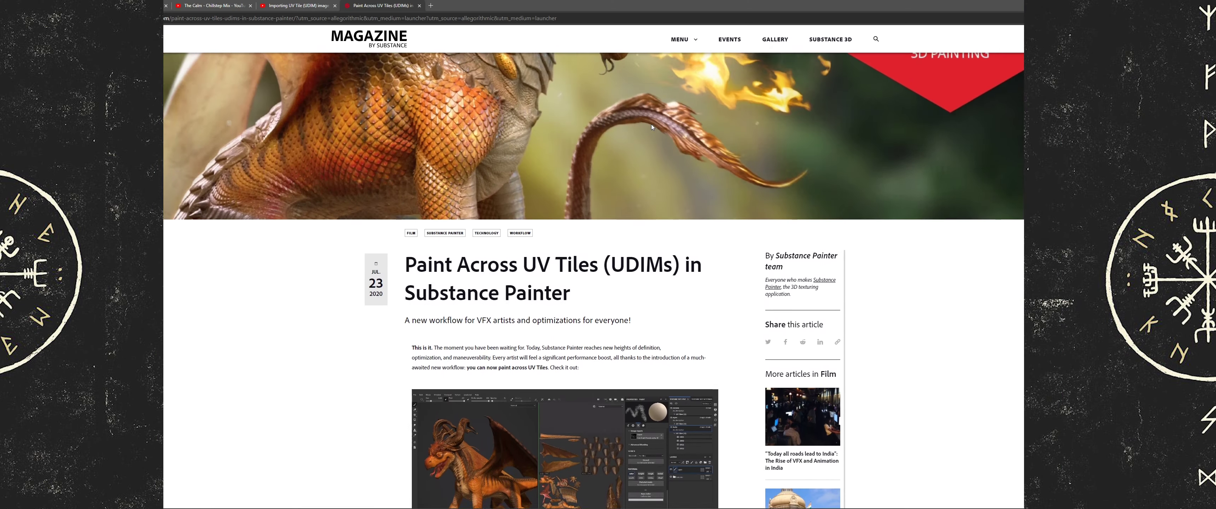
scroll(651, 124, "up", 5)
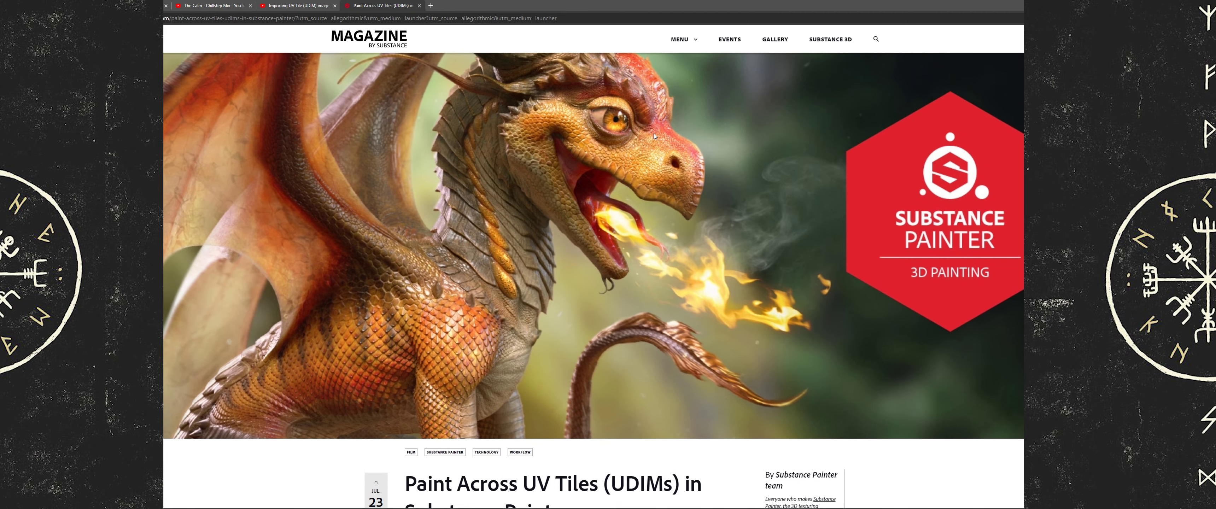
scroll(654, 133, "down", 5)
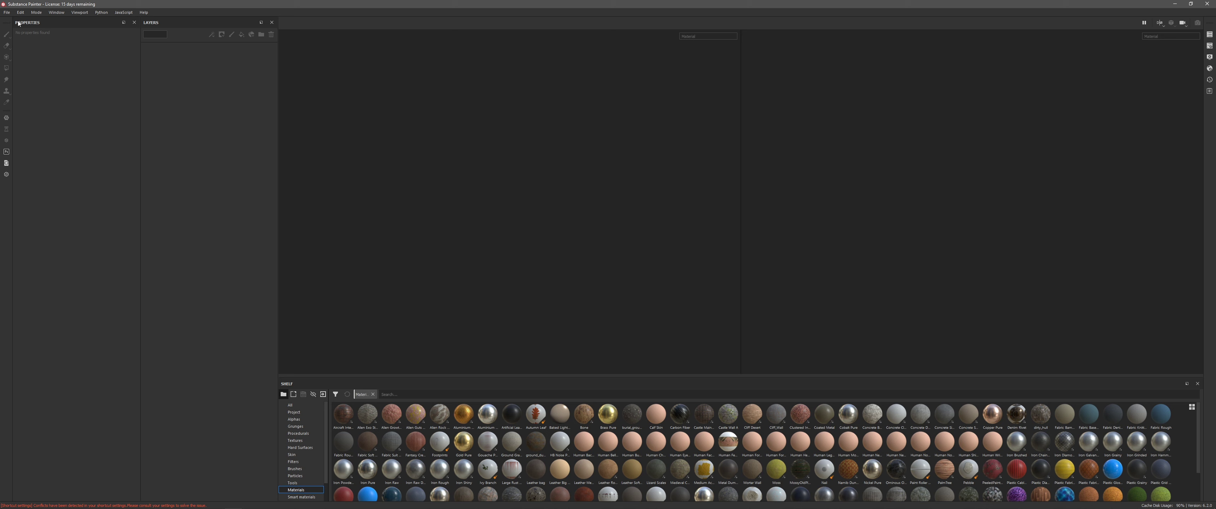
Step: Create a new 2048 project from the Omega Worm .fbx with the UV Tile workflow enabled
left_click(8, 12)
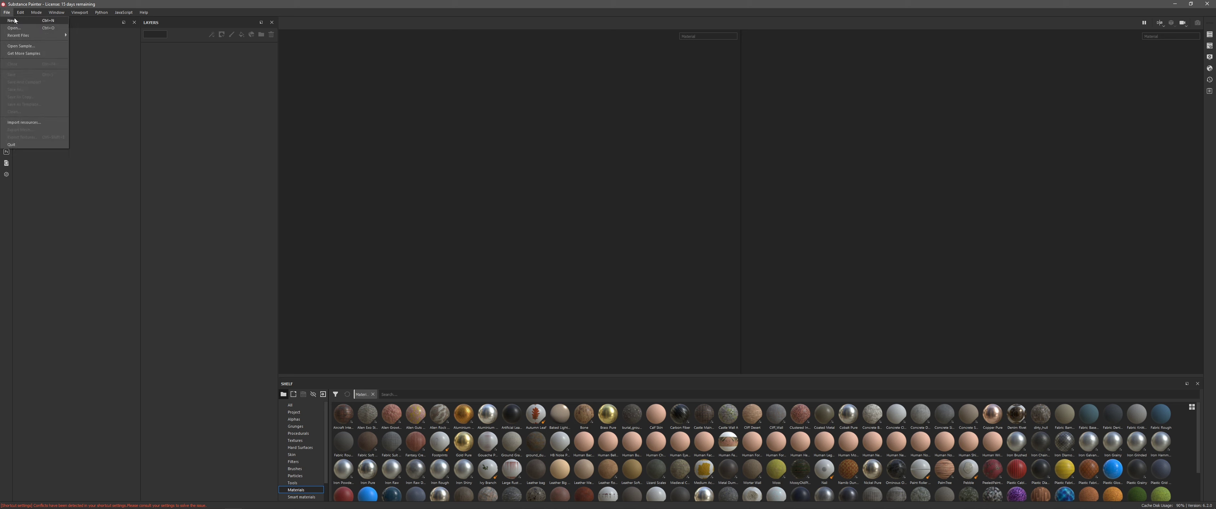
left_click(13, 21)
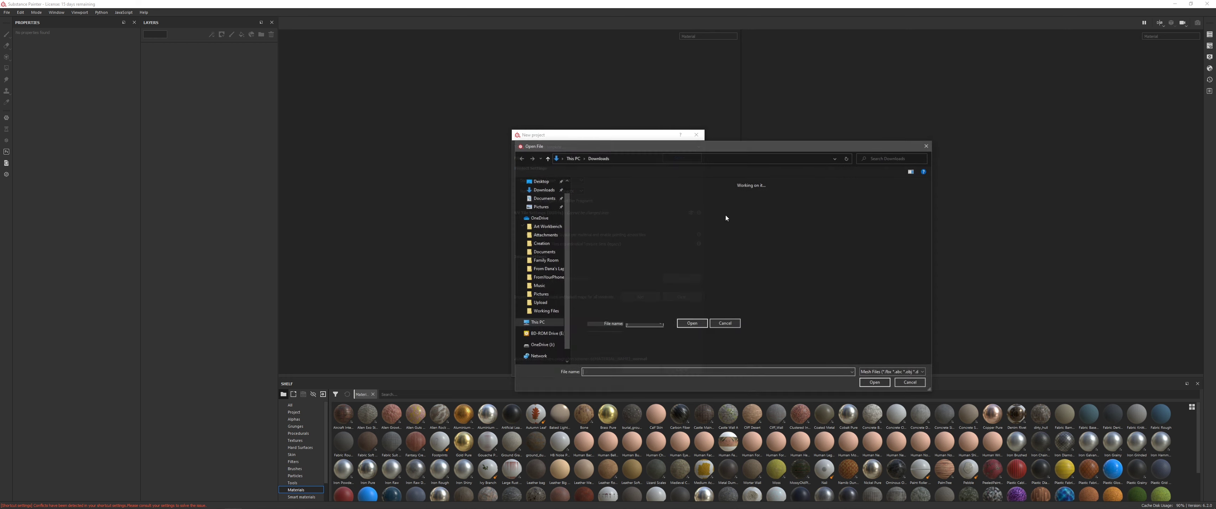
double_click(612, 198)
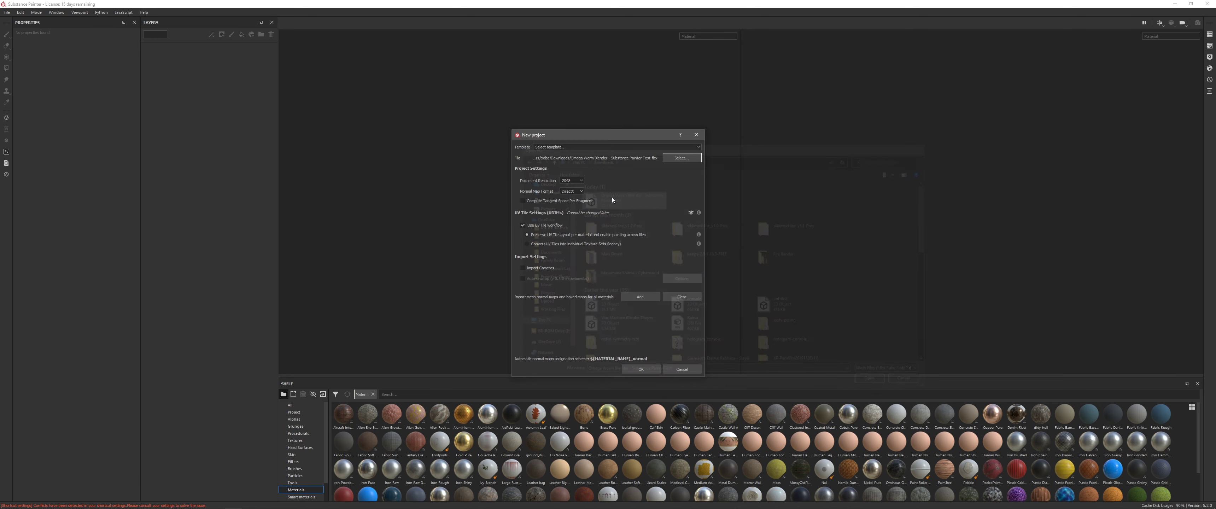
left_click_drag(628, 136, 636, 128)
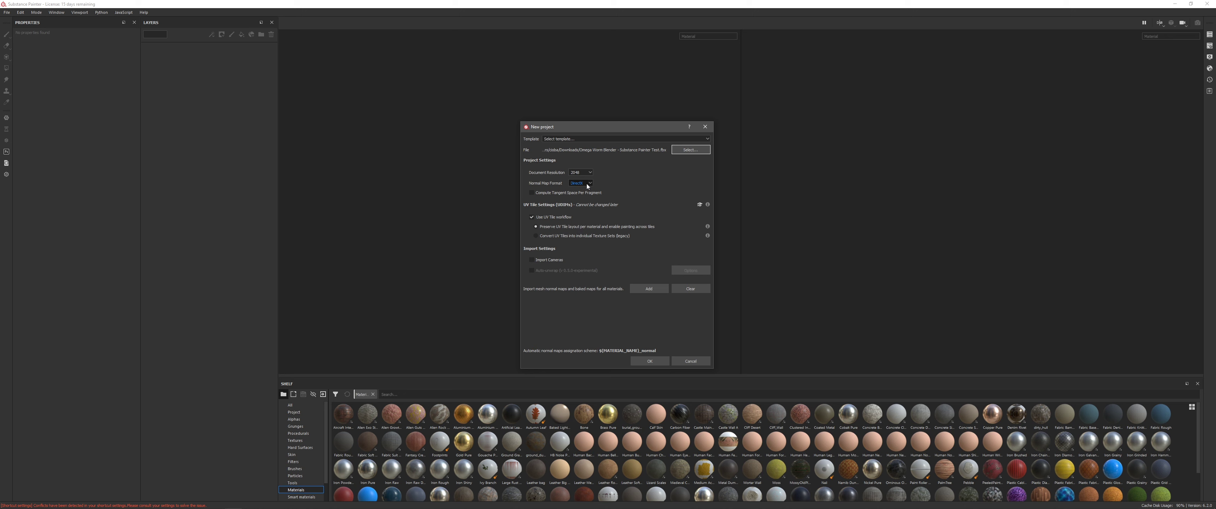
left_click(650, 361)
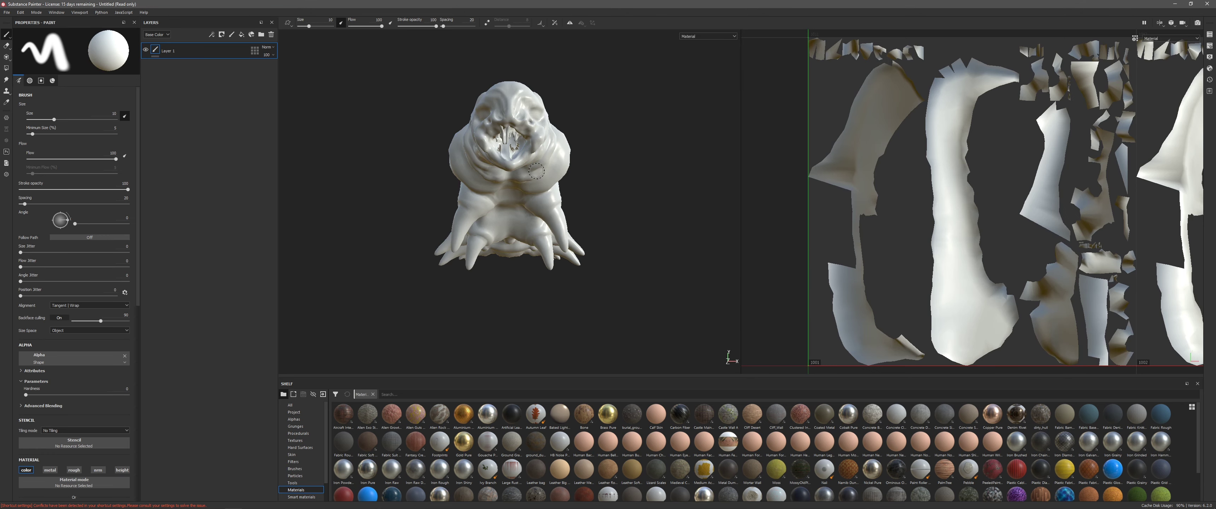
left_click_drag(634, 158, 634, 132, "alt")
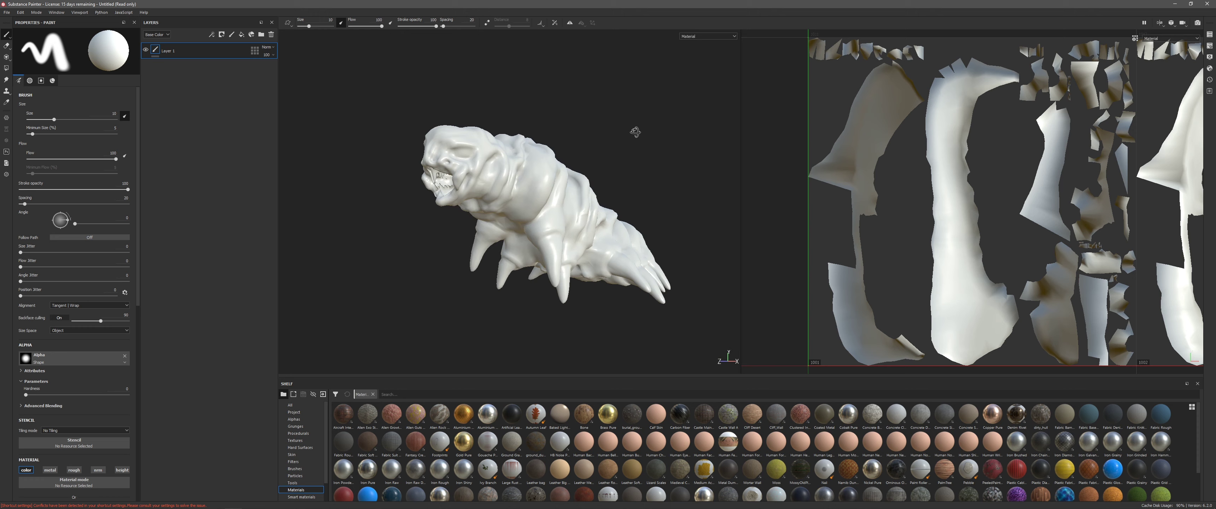
scroll(561, 193, "down", 8)
scroll(581, 173, "up", 6)
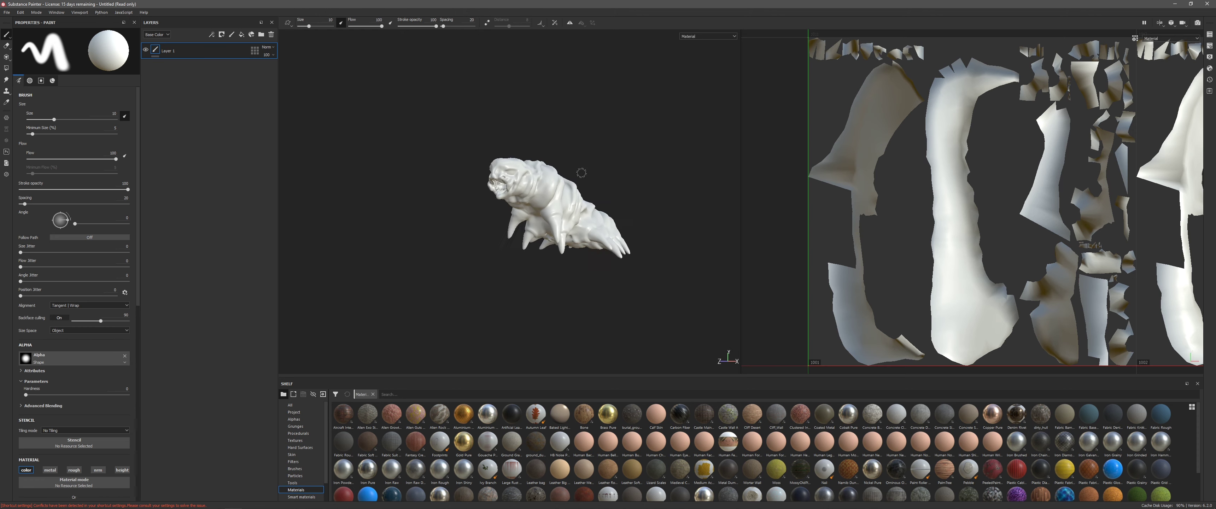
scroll(791, 156, "down", 5)
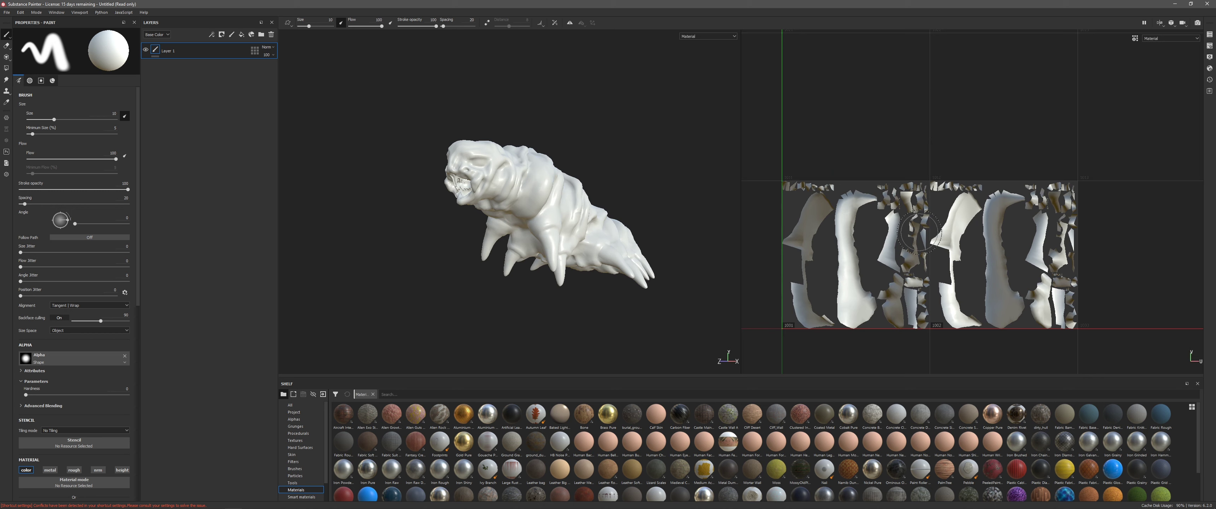
scroll(459, 180, "up", 8)
left_click_drag(458, 182, 448, 228, "alt")
scroll(494, 196, "down", 6)
scroll(484, 200, "up", 9)
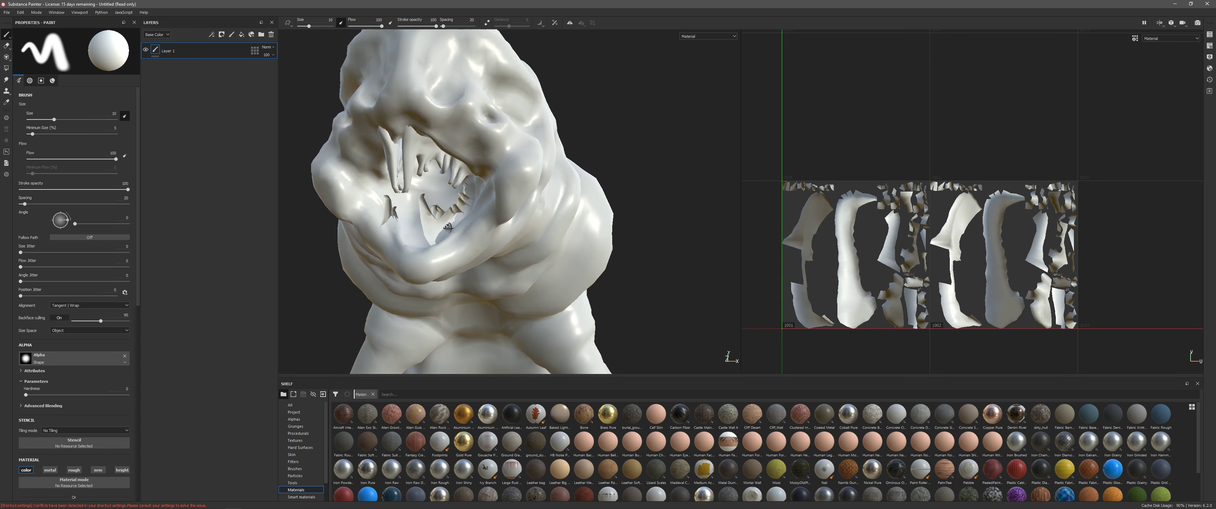
scroll(460, 240, "down", 6)
left_click_drag(580, 162, 496, 165, "alt")
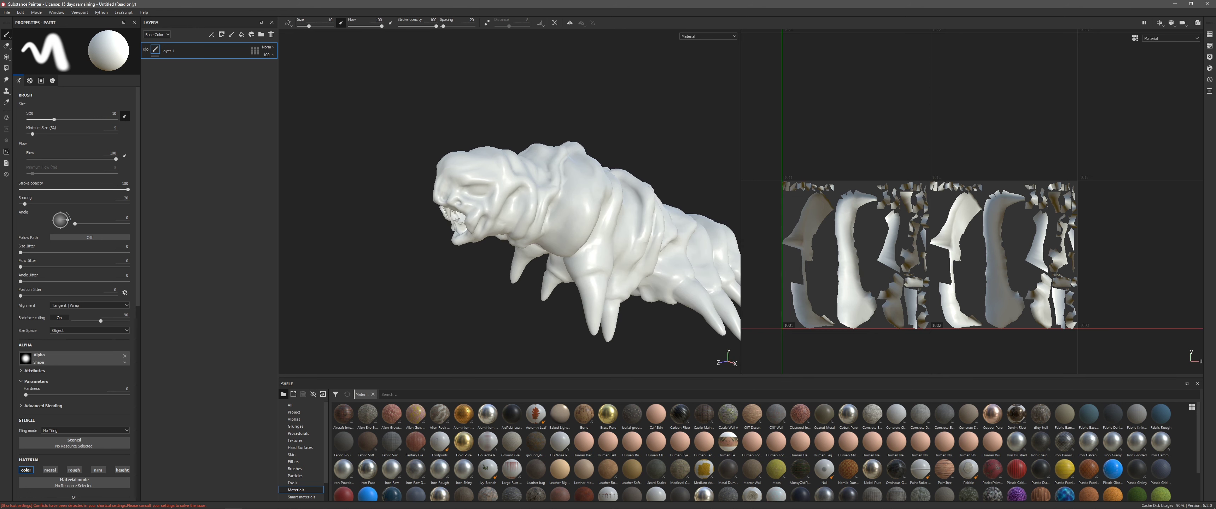
middle_click_drag(564, 149, 552, 103, "alt")
scroll(523, 175, "up", 3)
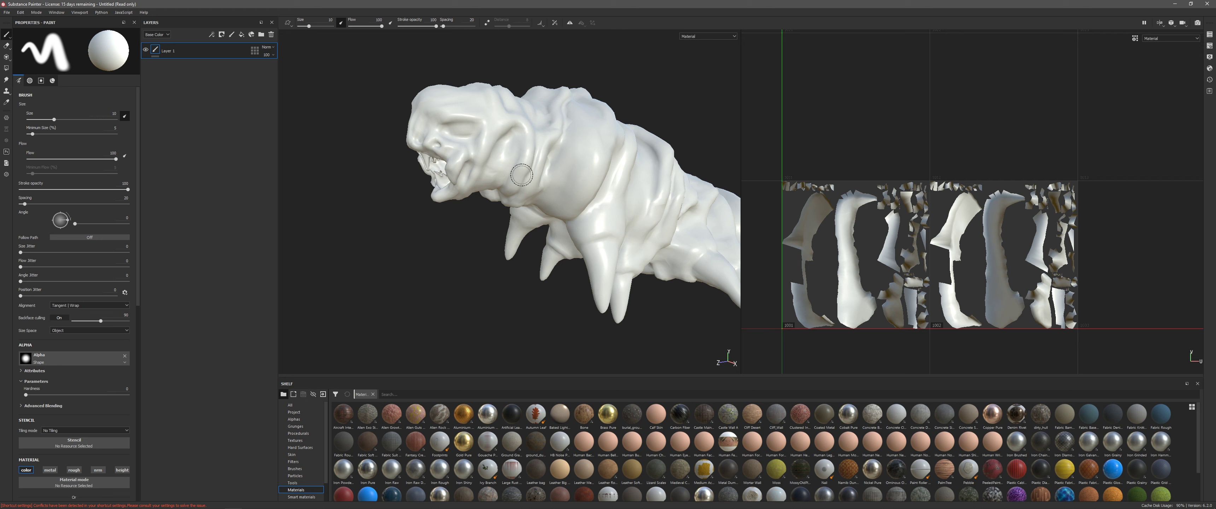
left_click_drag(501, 171, 537, 143, "alt")
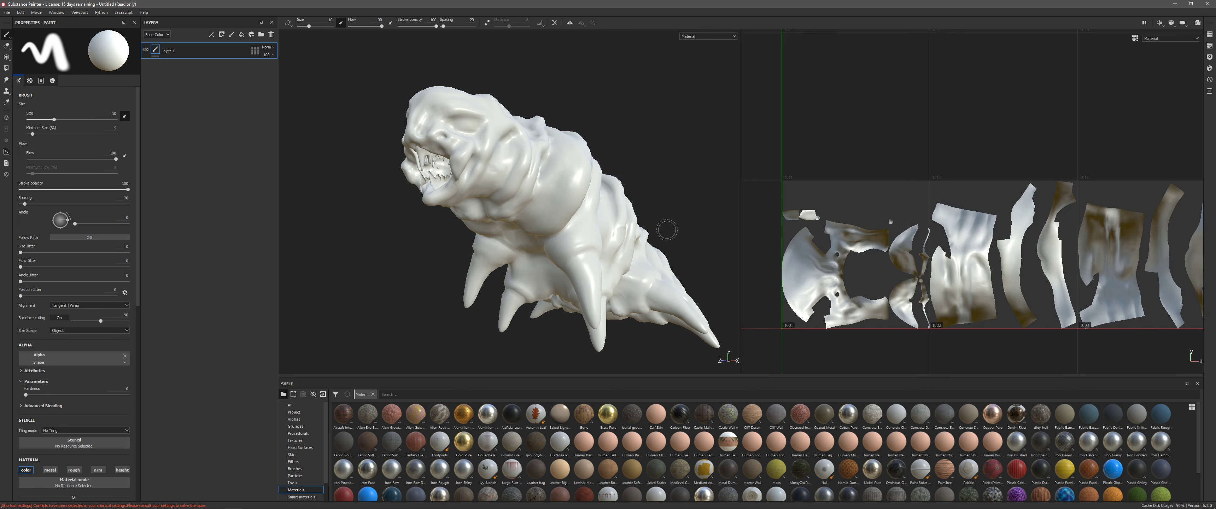
scroll(978, 271, "down", 5)
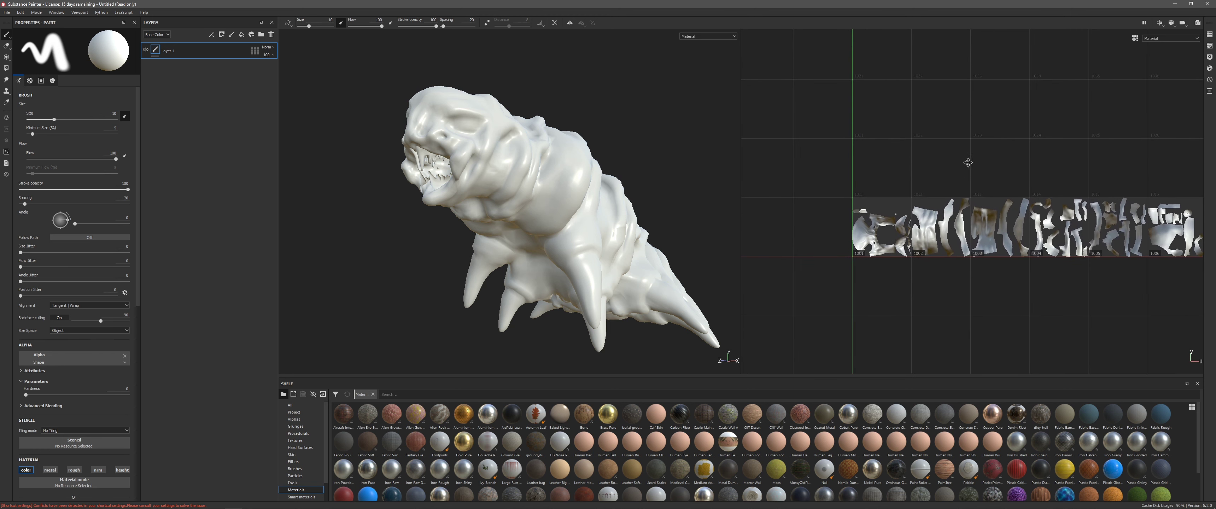
Step: Open the Texture Set List, check lowerteeth_low, then return to mainbody_low and view its tiles 1001–1010
left_click(1210, 35)
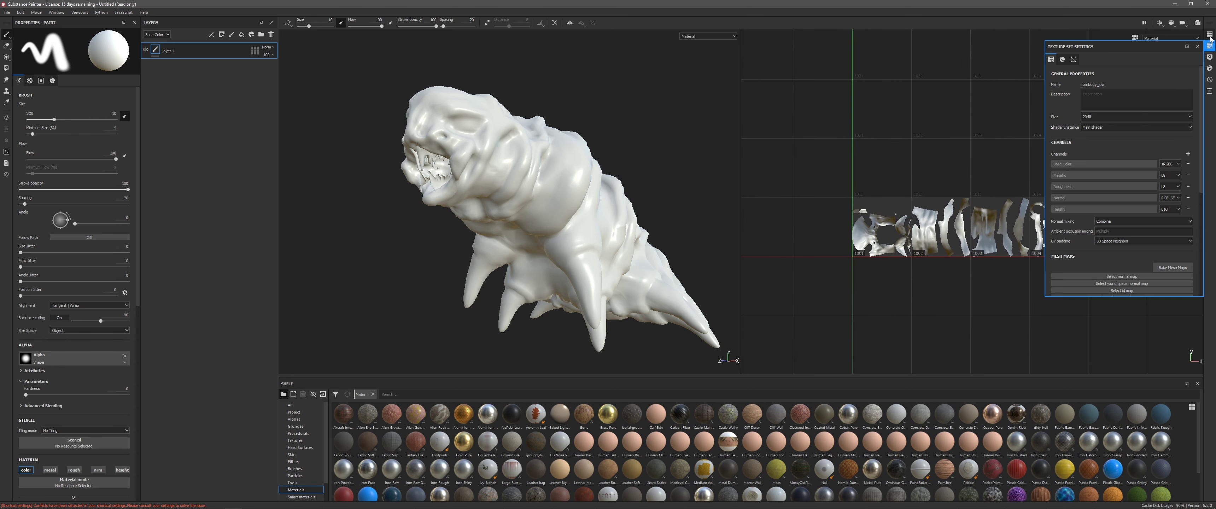
left_click(1120, 60)
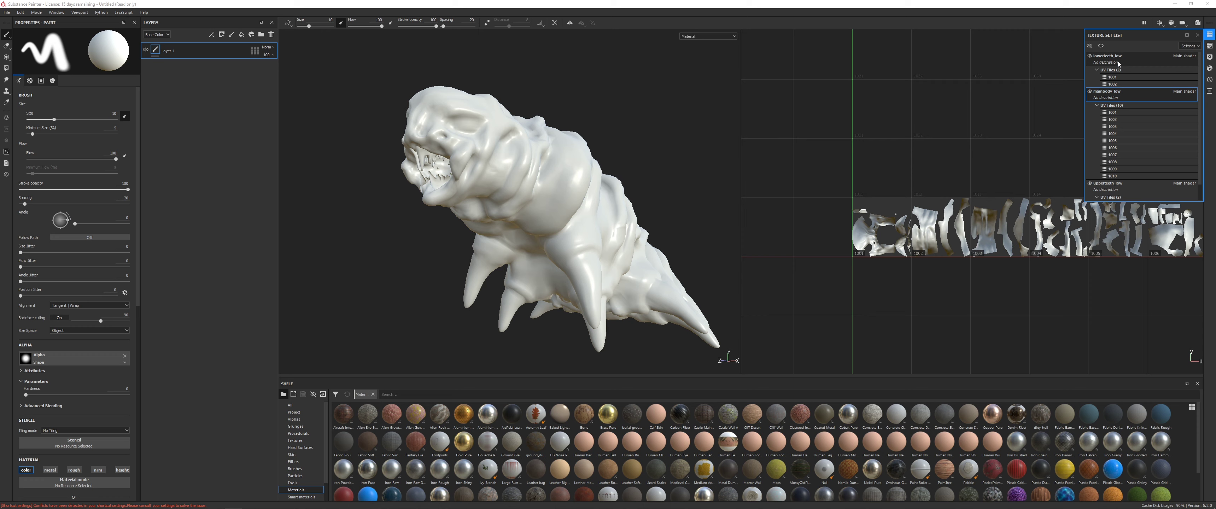
left_click(1120, 91)
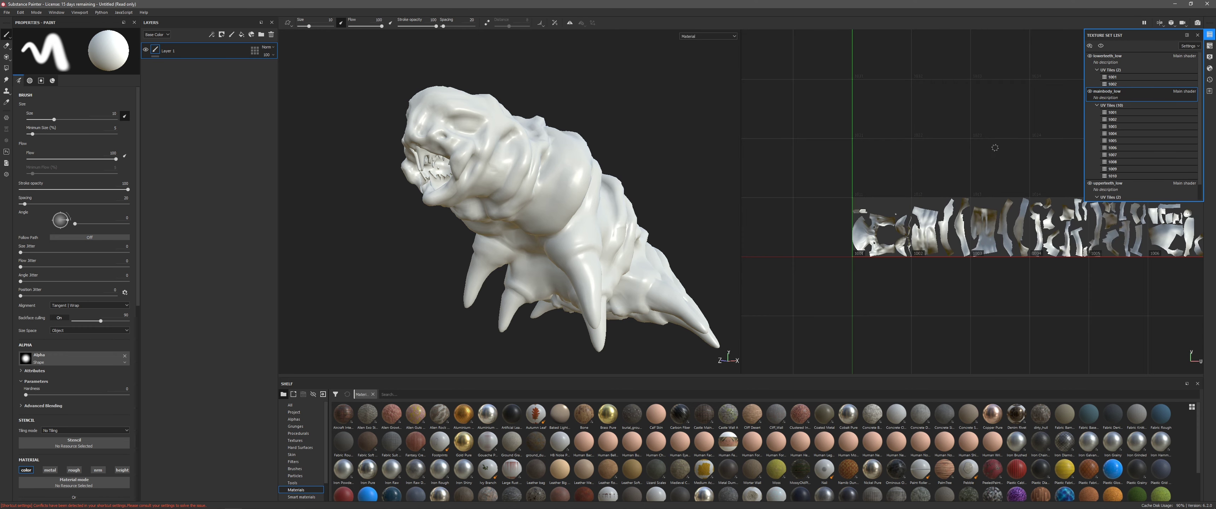
scroll(995, 148, "down", 3)
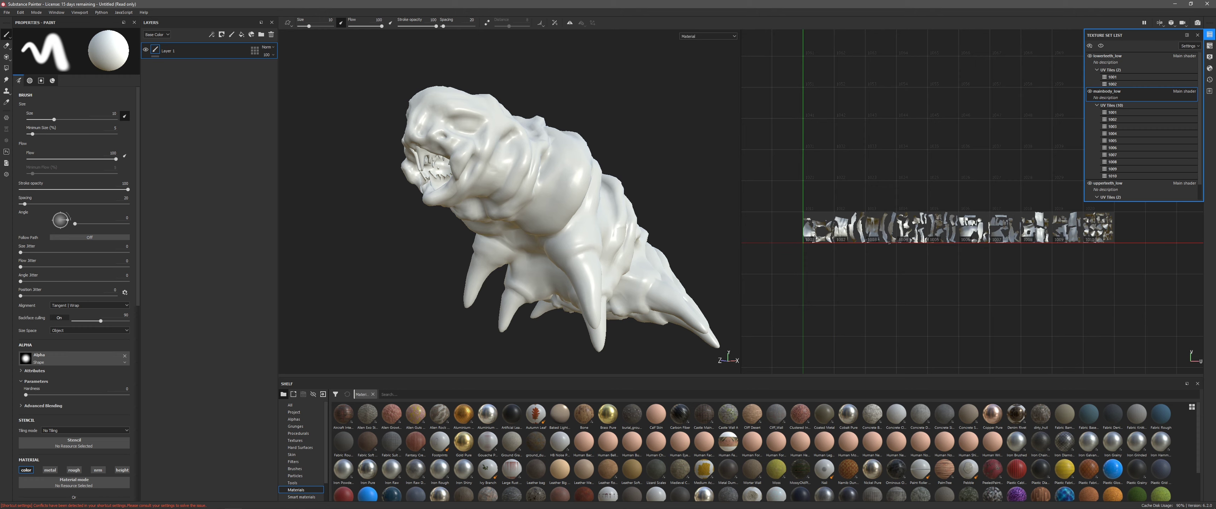
left_click_drag(620, 191, 595, 197, "alt")
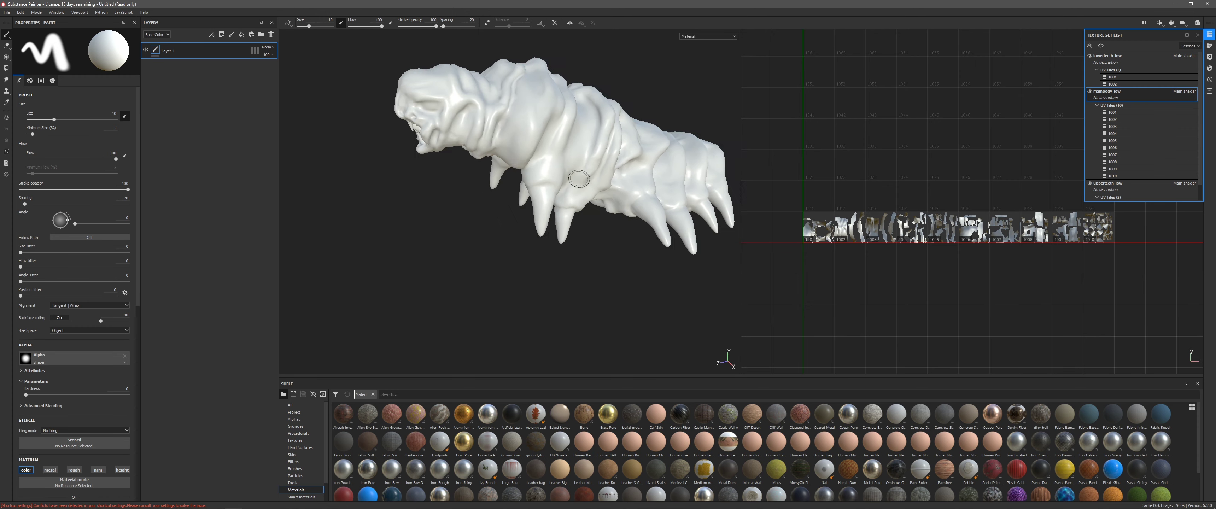
scroll(578, 178, "down", 1)
middle_click_drag(580, 173, 557, 232, "alt")
left_click_drag(550, 233, 566, 171, "alt")
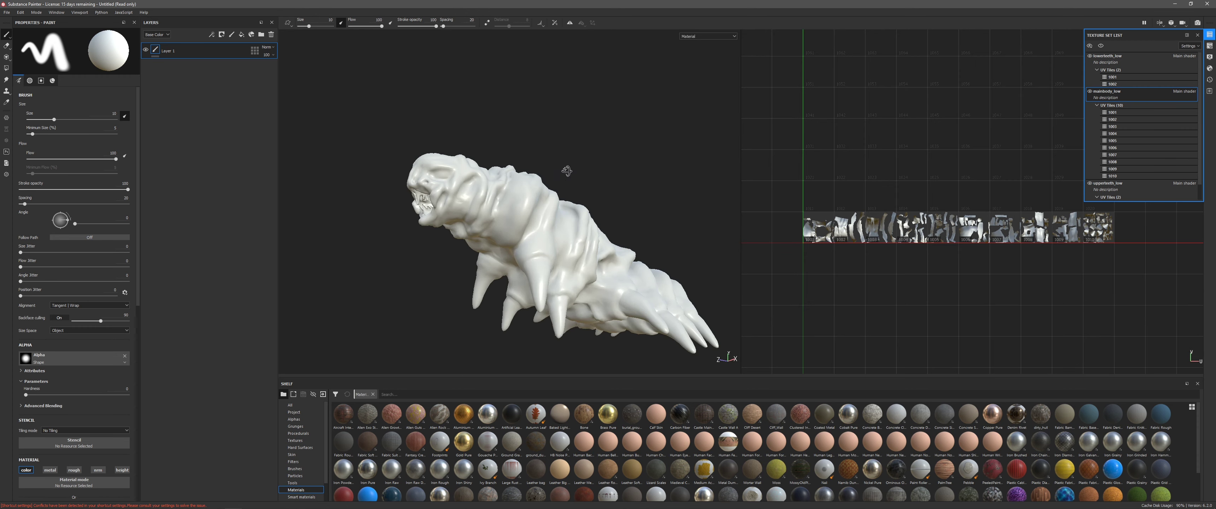
left_click_drag(670, 209, 662, 214, "alt")
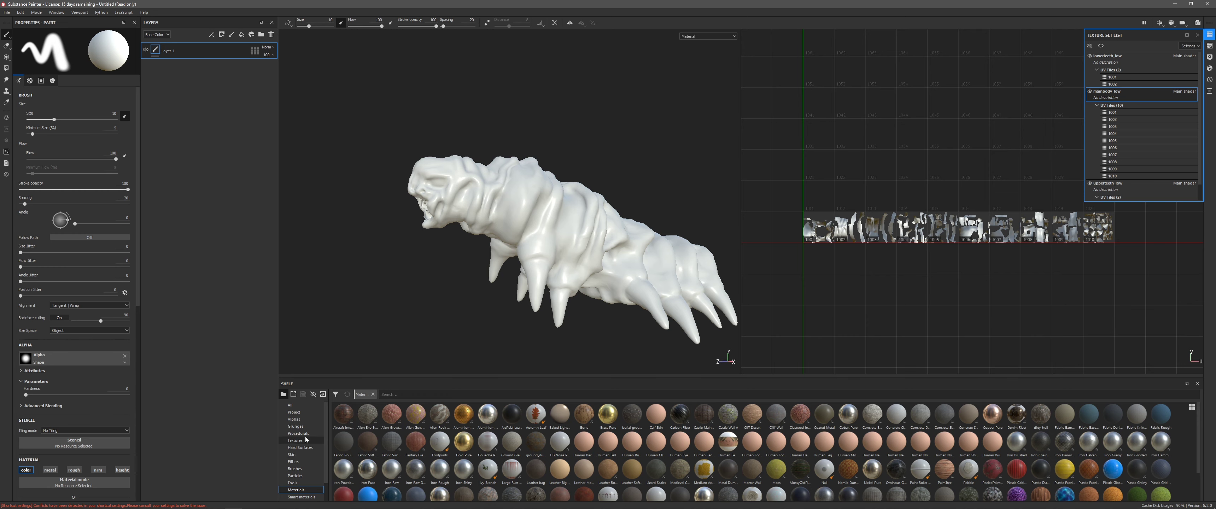
Step: Choose a grunge-alpha textured brush and set its base colour to red
left_click(296, 469)
left_click(464, 415)
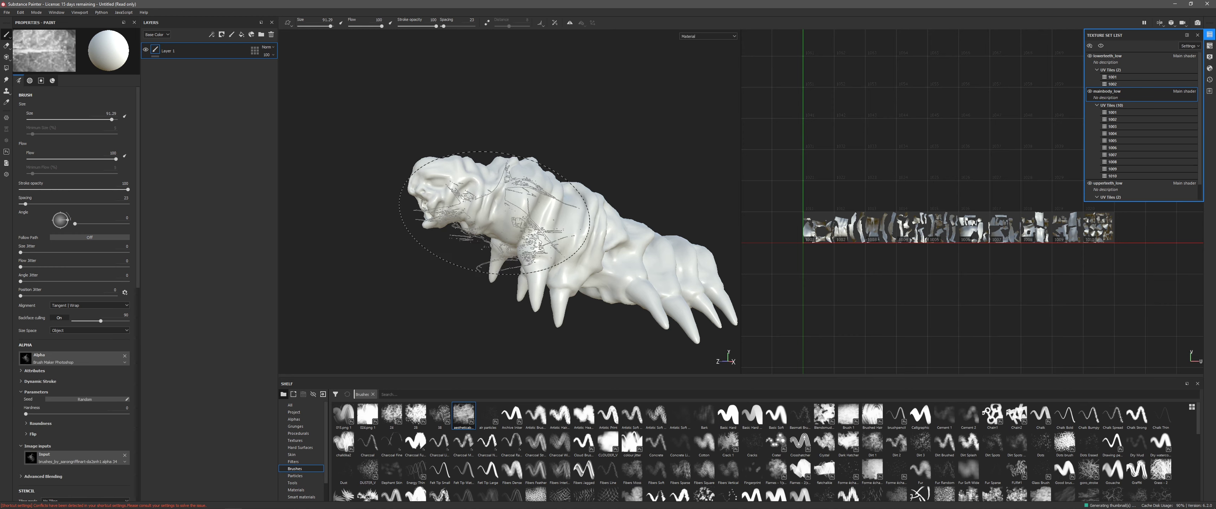
scroll(69, 333, "down", 5)
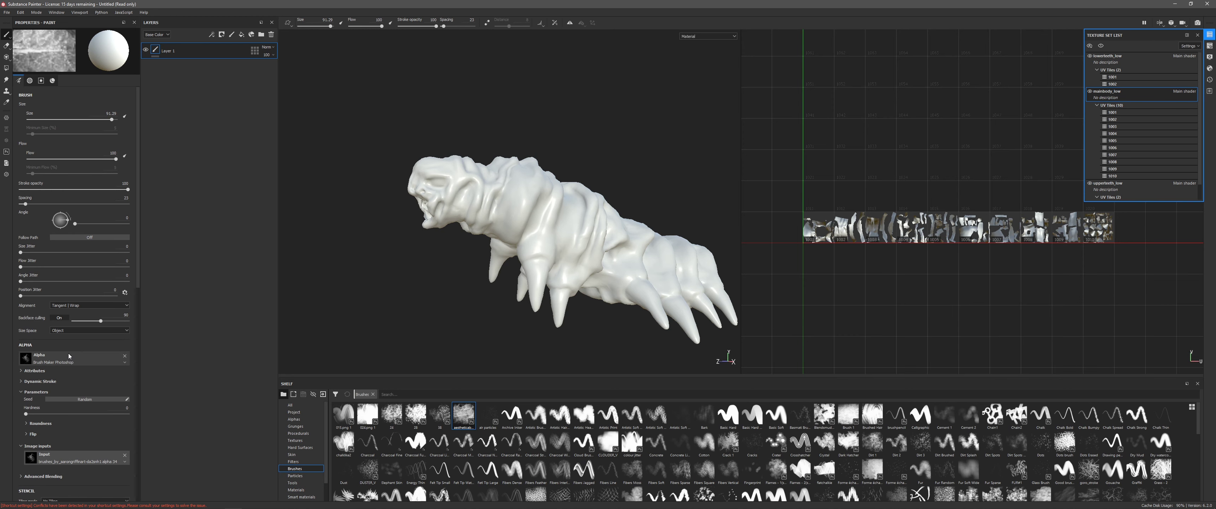
scroll(87, 345, "down", 3)
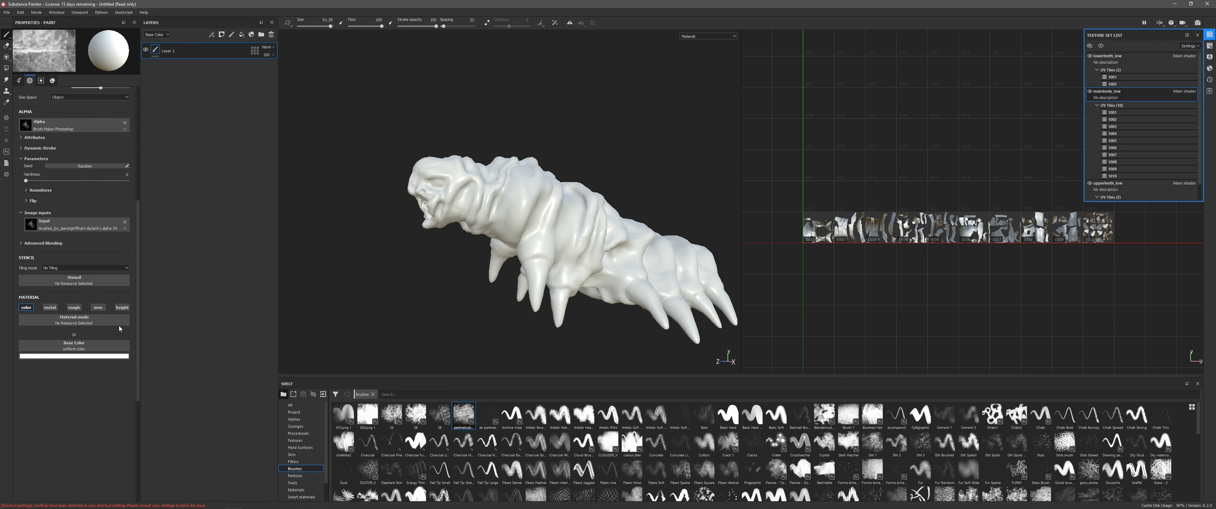
left_click(88, 345)
left_click(62, 358)
left_click(62, 358)
left_click(111, 379)
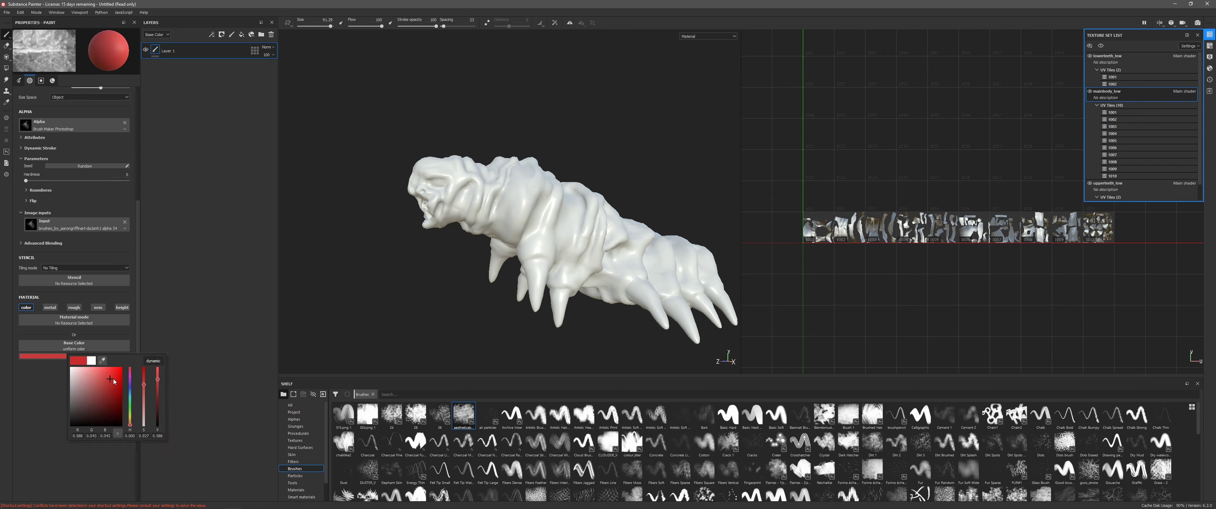
Step: Paint red veined strokes along the worm's body, head to tail, across several UV tiles
mouse_move(486, 218)
left_mouse_down()
mouse_move(489, 203)
mouse_move(472, 198)
mouse_move(663, 292)
mouse_move(561, 222)
left_mouse_up()
left_click_drag(564, 150, 592, 245, "alt")
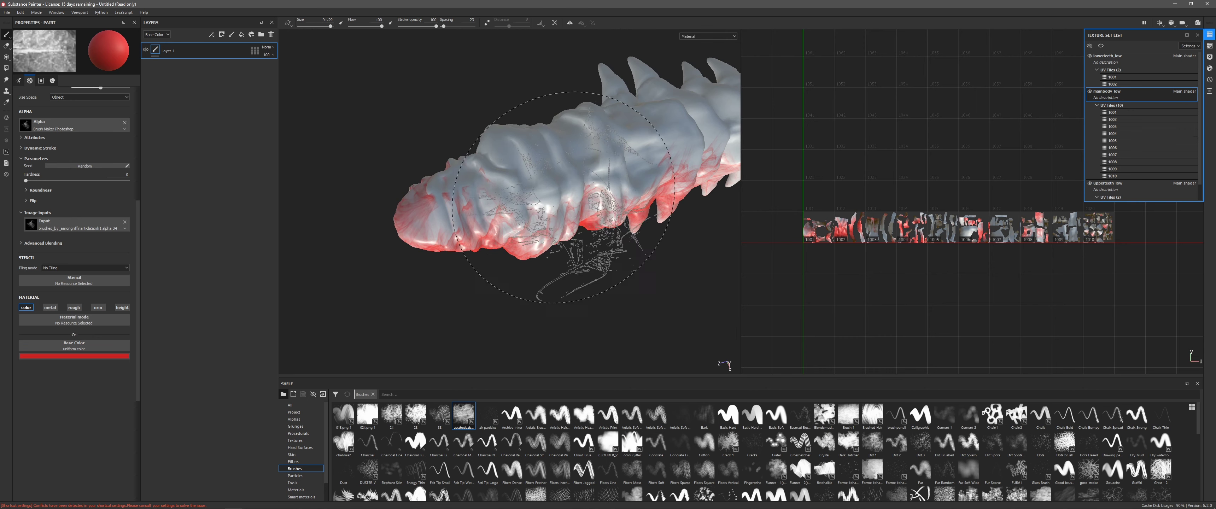
left_click_drag(512, 184, 674, 129)
scroll(914, 253, "up", 4)
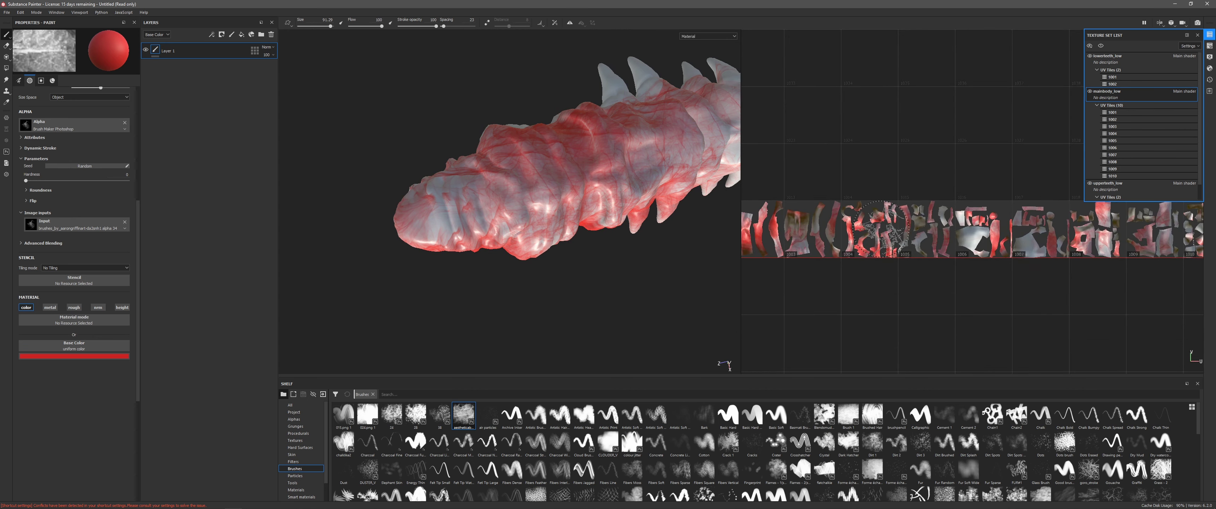
scroll(915, 253, "down", 5)
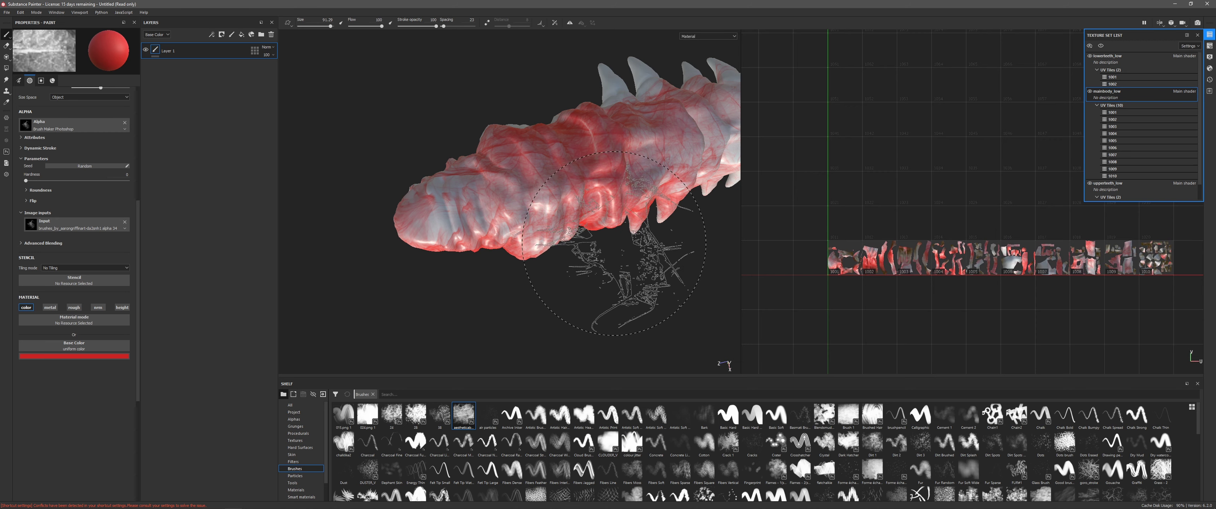
Step: Delete the red painted layer and inspect the creature's head and mouth up close
left_click(271, 34)
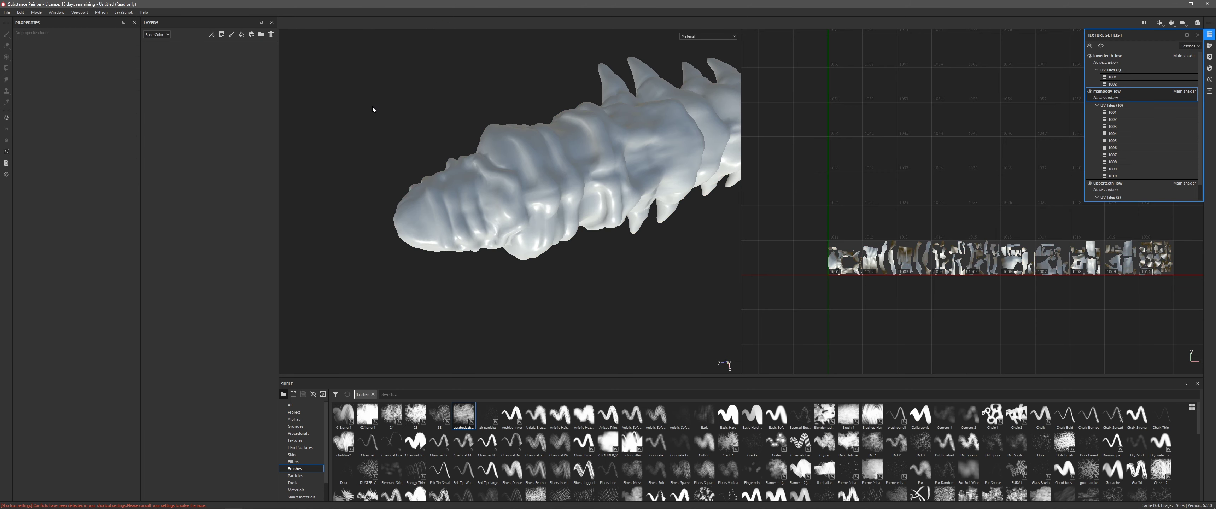
left_click_drag(537, 268, 603, 194, "alt")
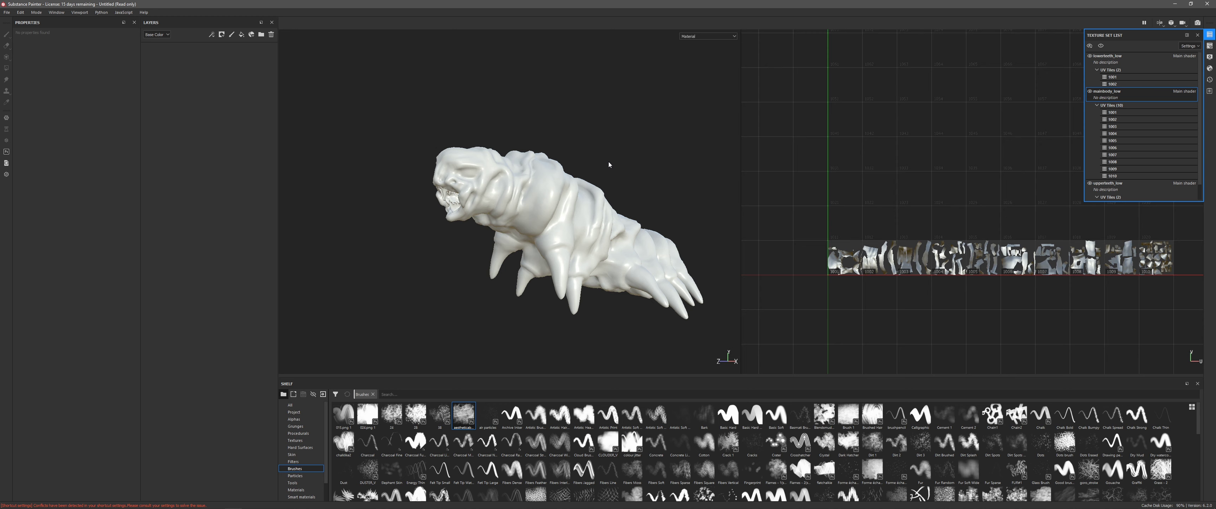
right_click_drag(601, 323, 518, 111, "alt")
middle_click_drag(517, 111, 608, 230, "alt")
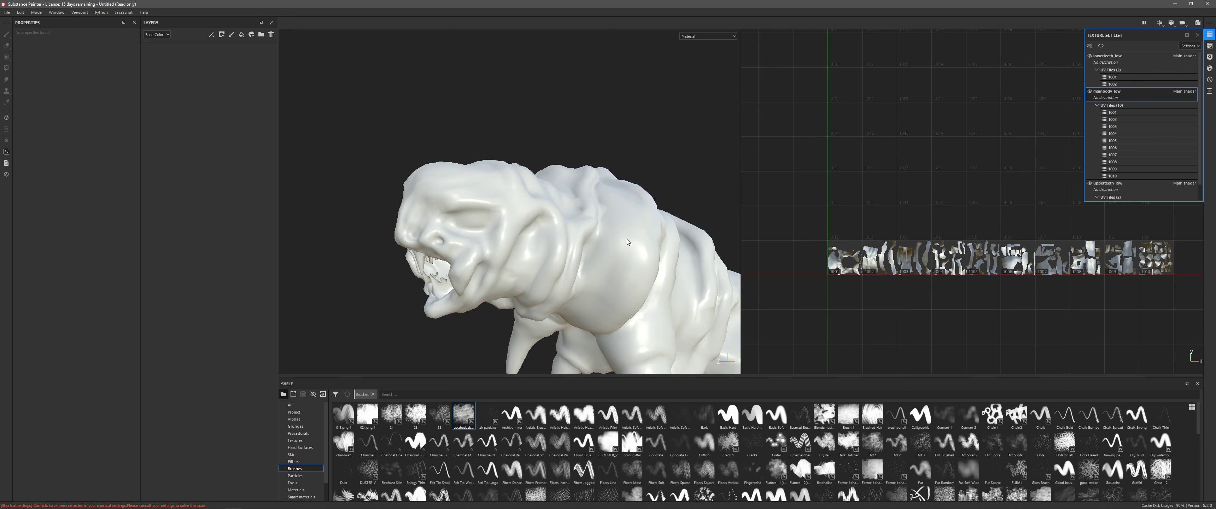
left_click_drag(626, 239, 691, 269, "alt")
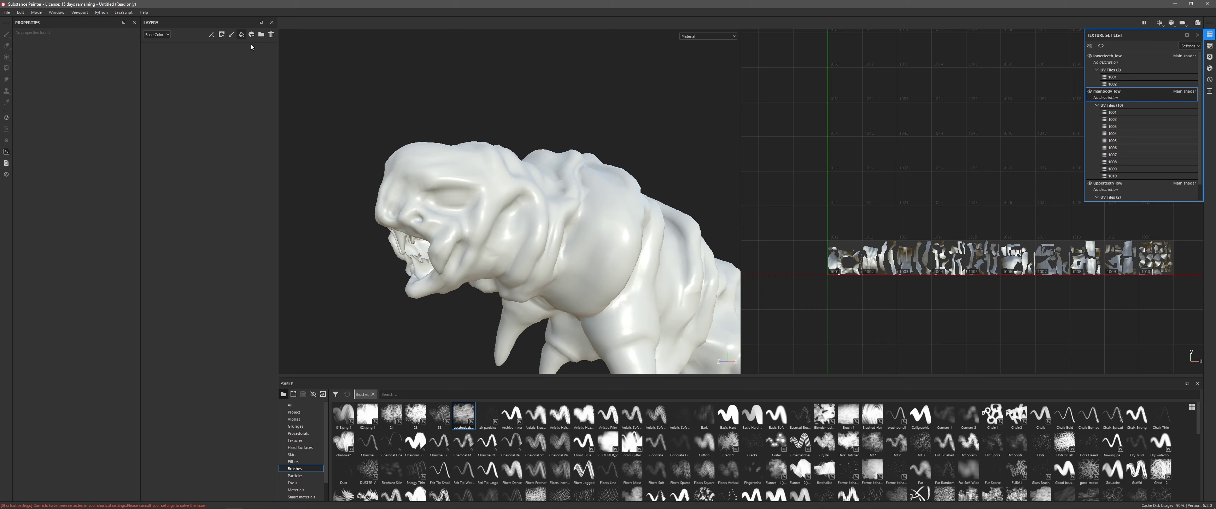
Step: Add a fill layer and zoom out to frame the whole creature
left_click(1124, 101)
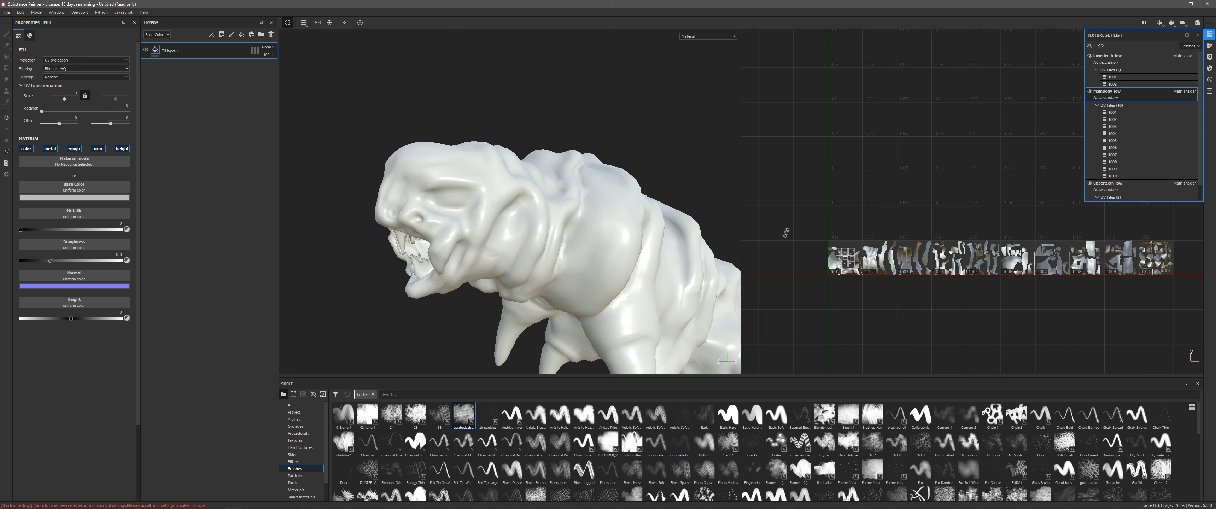
middle_click_drag(576, 211, 548, 194, "alt")
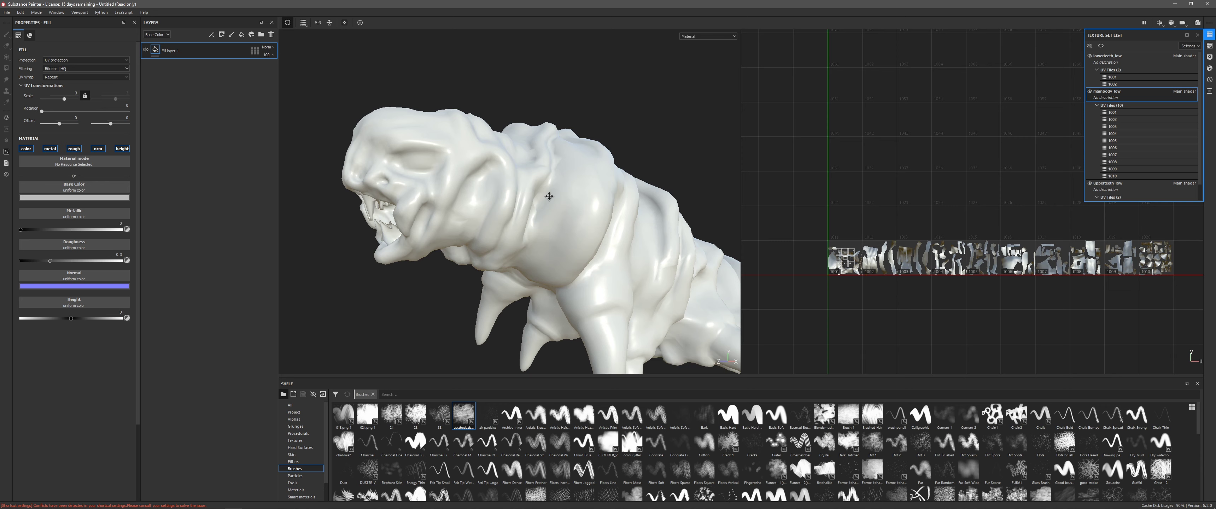
right_click_drag(549, 194, 599, 225, "alt")
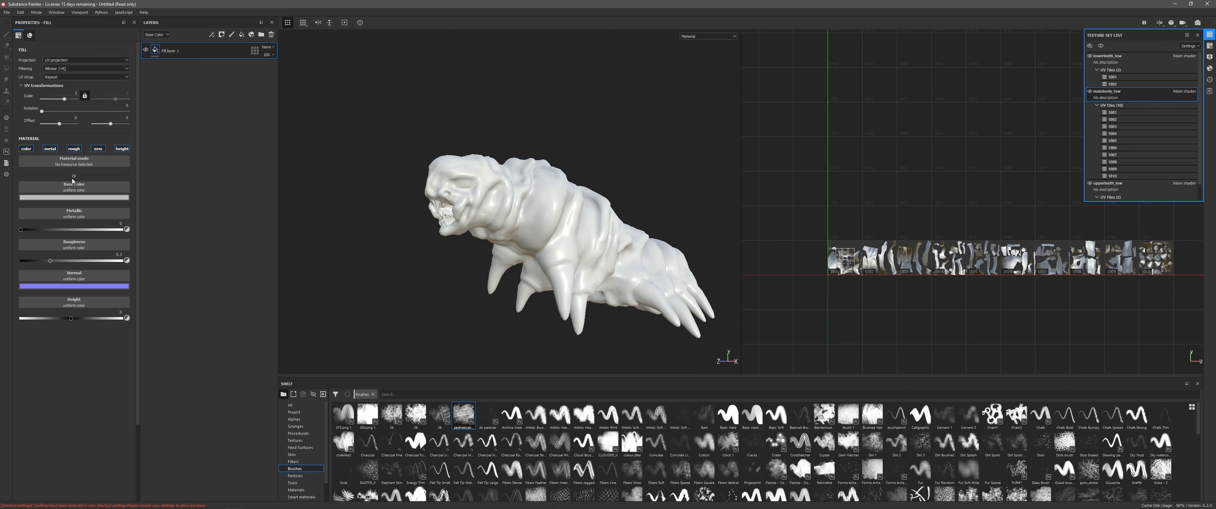
key("alt+Tab")
key("alt+Tab")
key("alt+Tab")
key("alt+Tab")
key("alt+Tab")
key("alt+Tab")
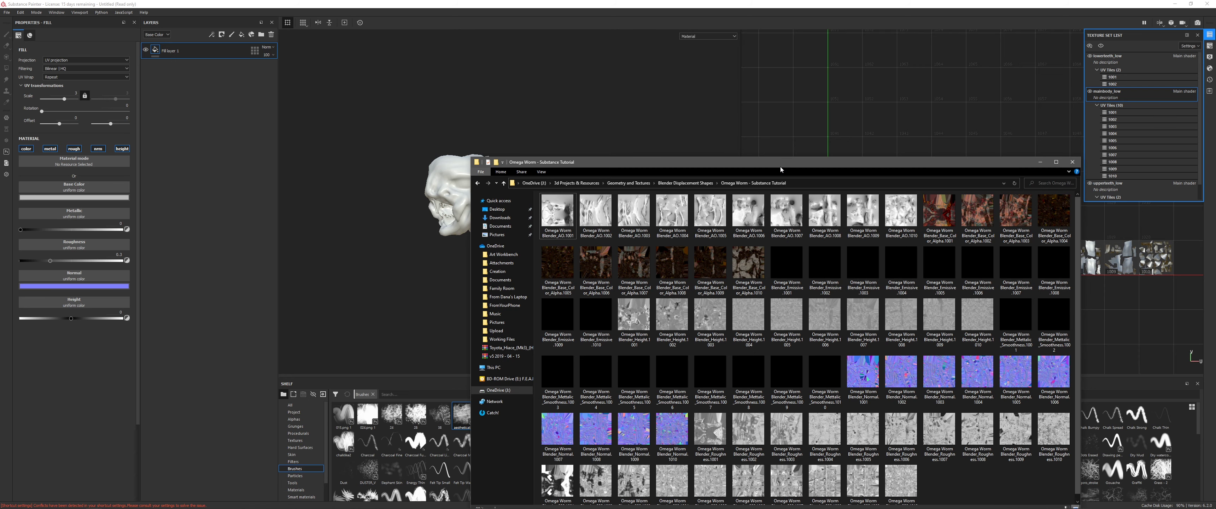
Step: Move the Explorer window and inspect the AO, base colour, emissive, height and normal tile maps
left_click_drag(779, 166, 746, 84)
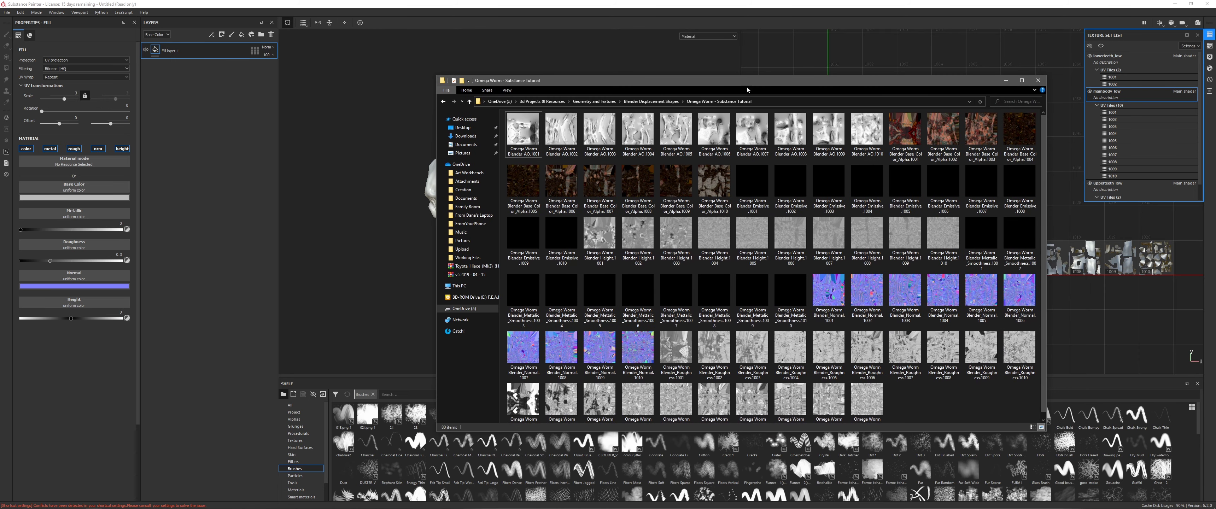
left_click(594, 138)
left_click(905, 135)
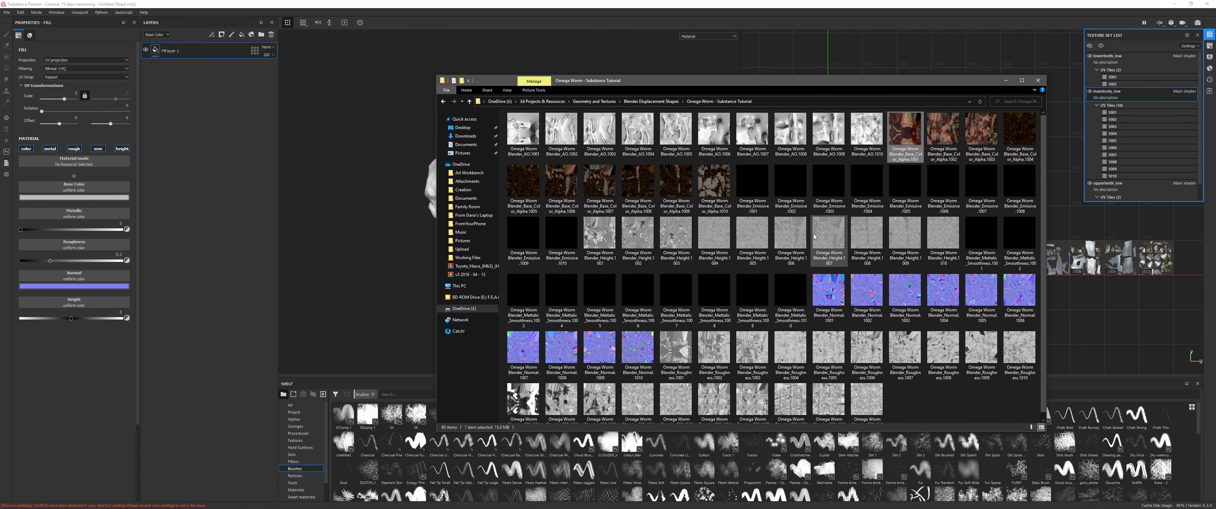
left_click(751, 196)
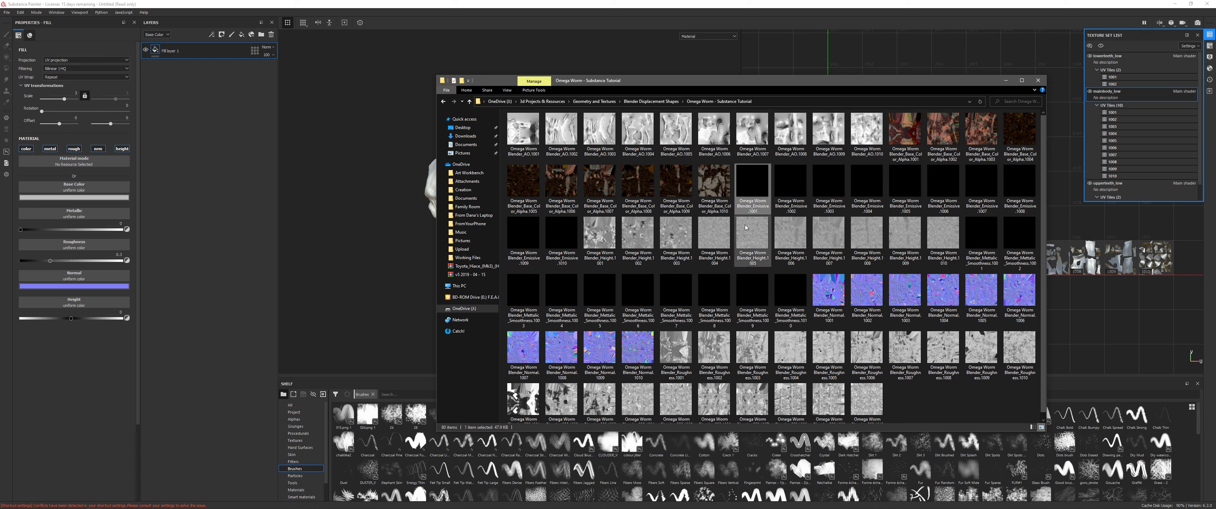
left_click(750, 231)
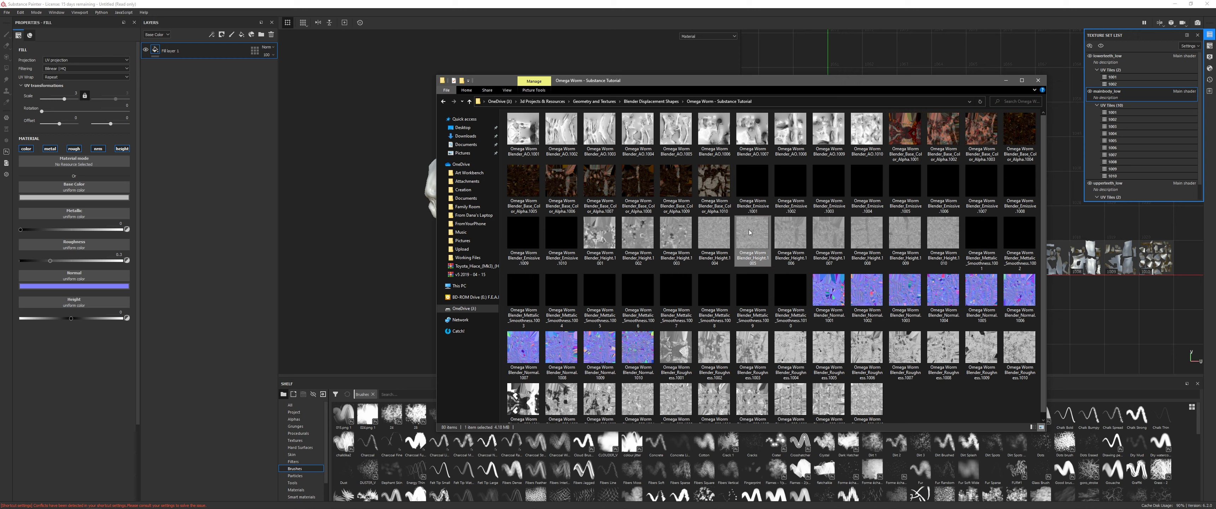
left_click(868, 292)
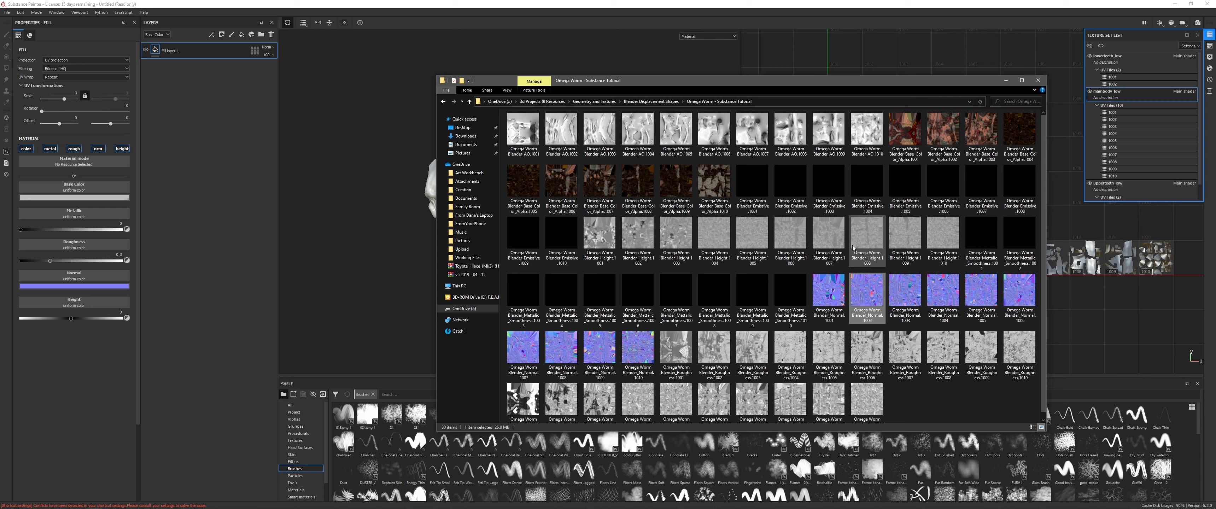
Step: Bring the Substance 3D Painter worm project back in front of File Explorer
mouse_move(880, 223)
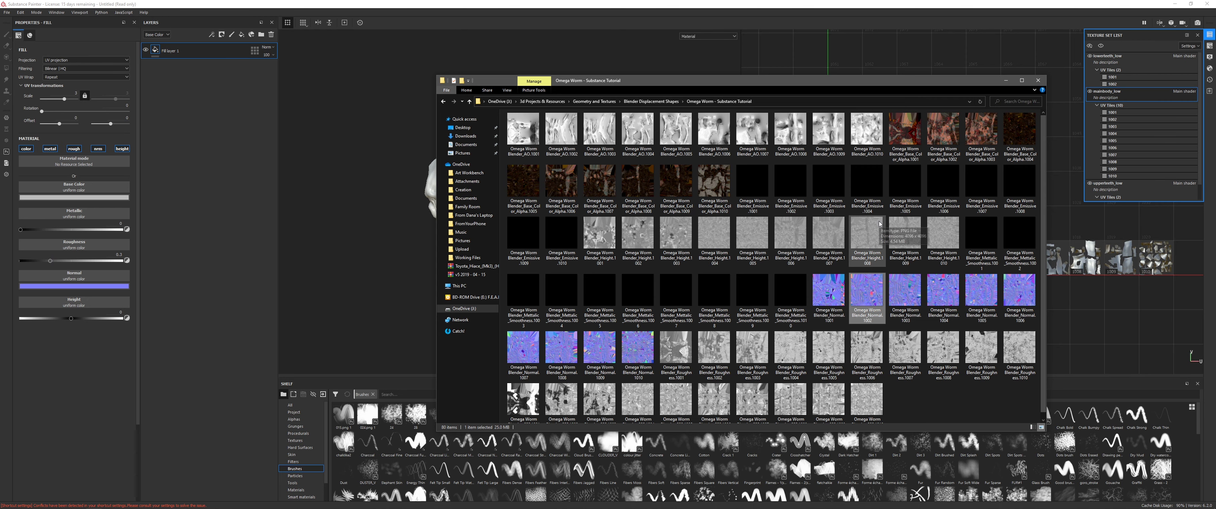
left_click(294, 276)
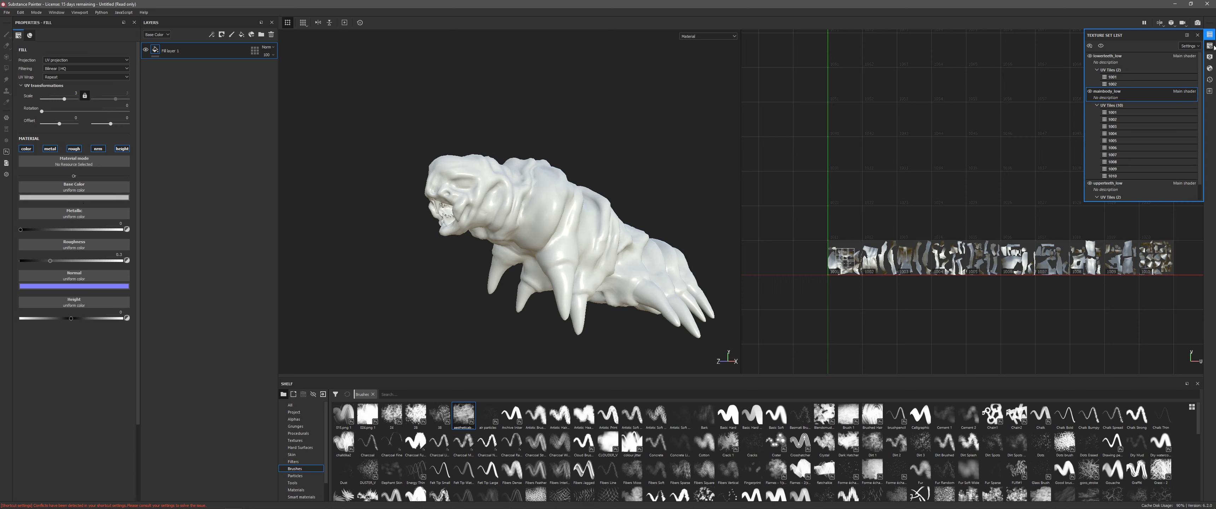
Step: In Texture Set Settings, add Ambient occlusion, Scattering and Emissive channels to the body texture set
left_click(1210, 46)
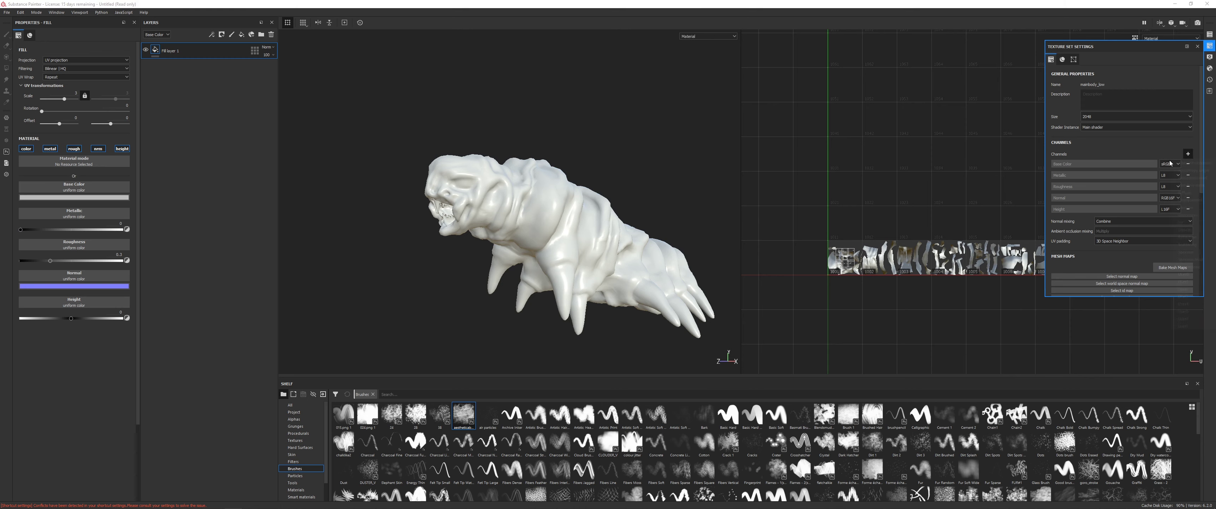
left_click(1187, 154)
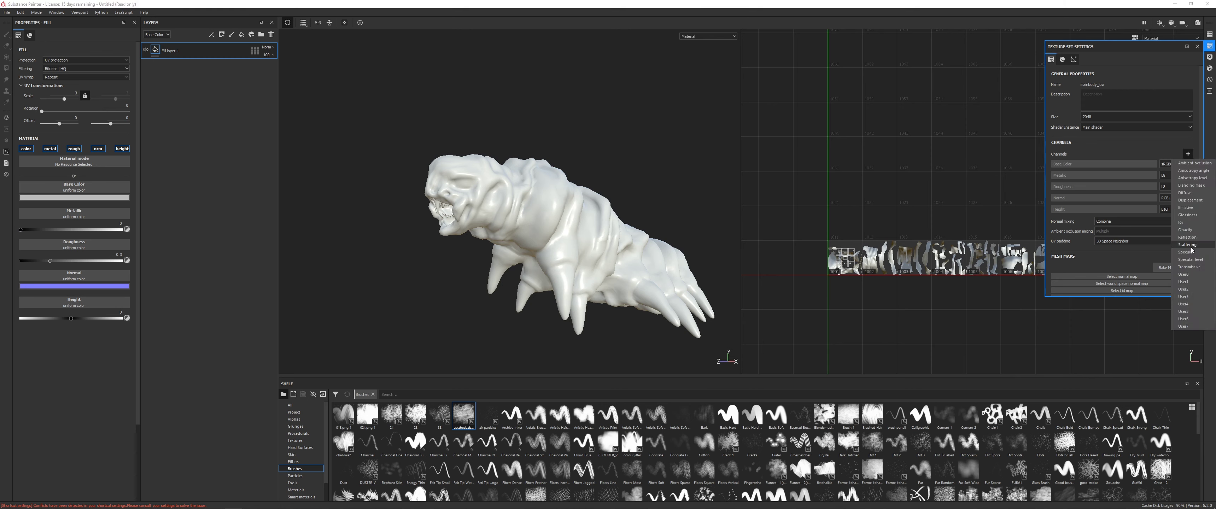
left_click(1194, 163)
left_click(1188, 154)
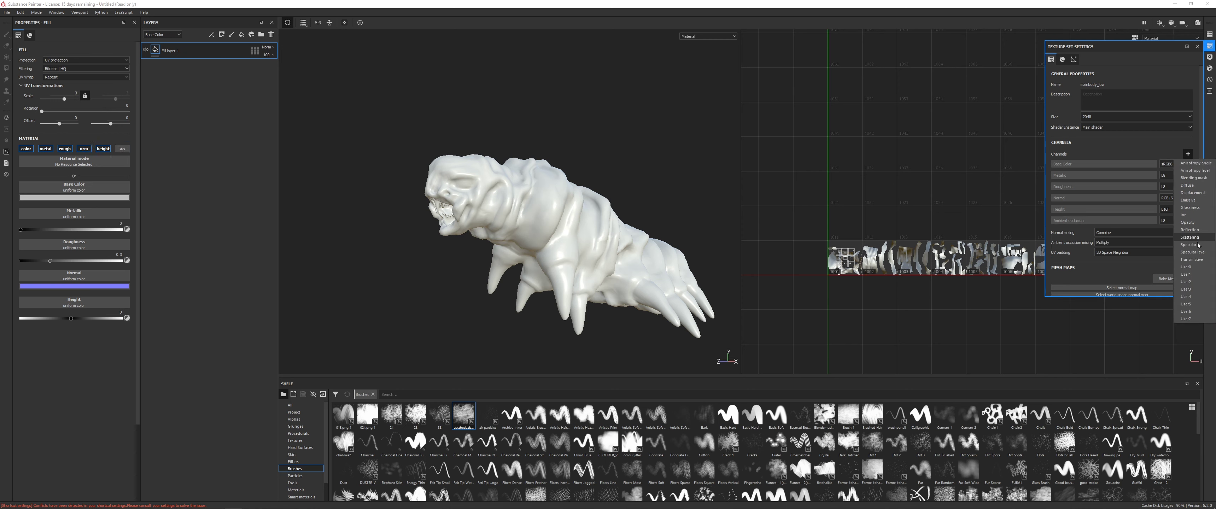
left_click(1189, 237)
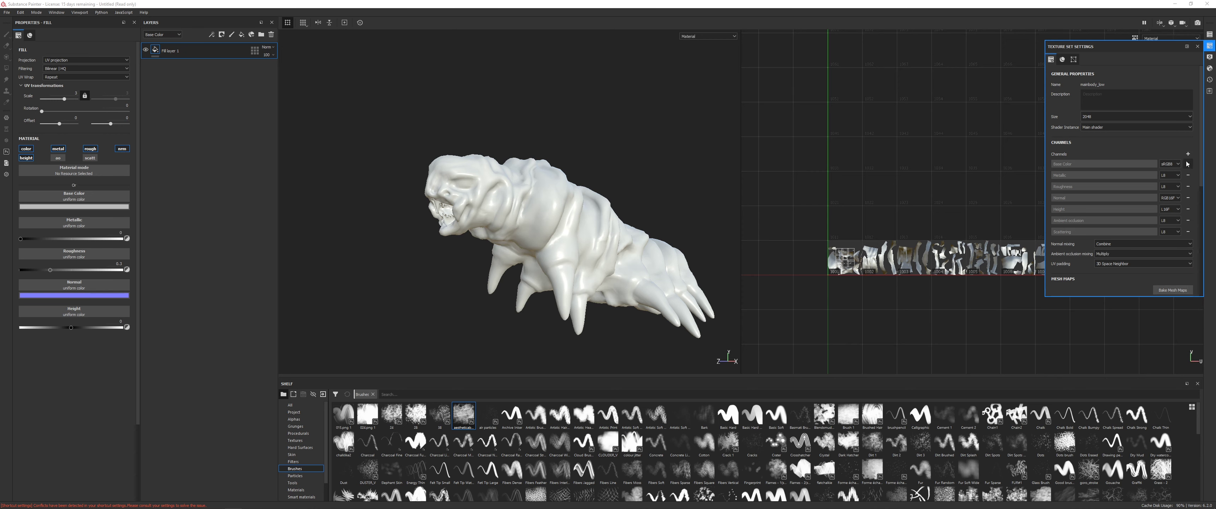
left_click(1187, 154)
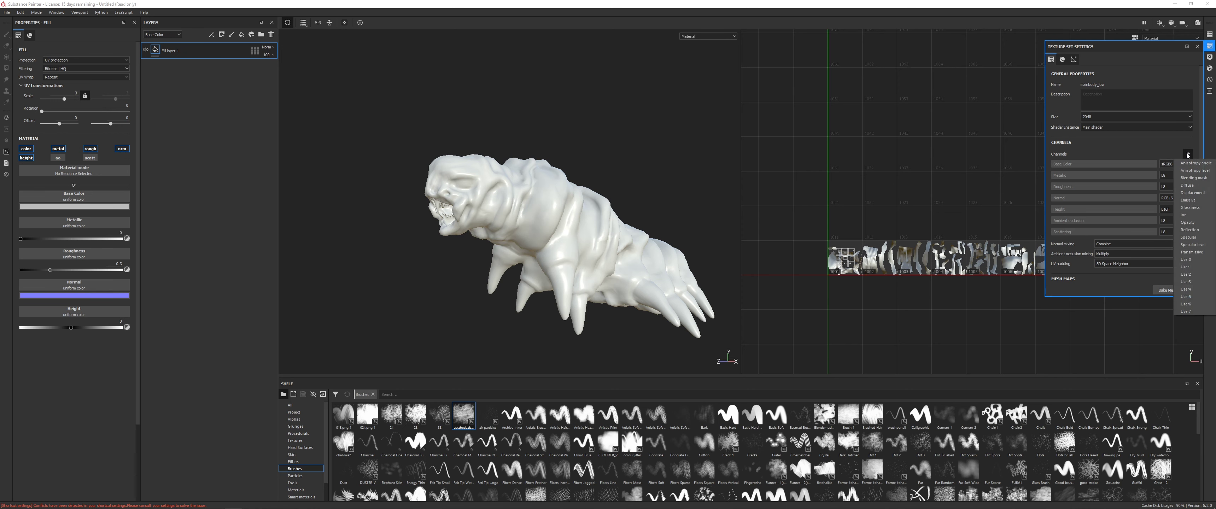
left_click(1188, 200)
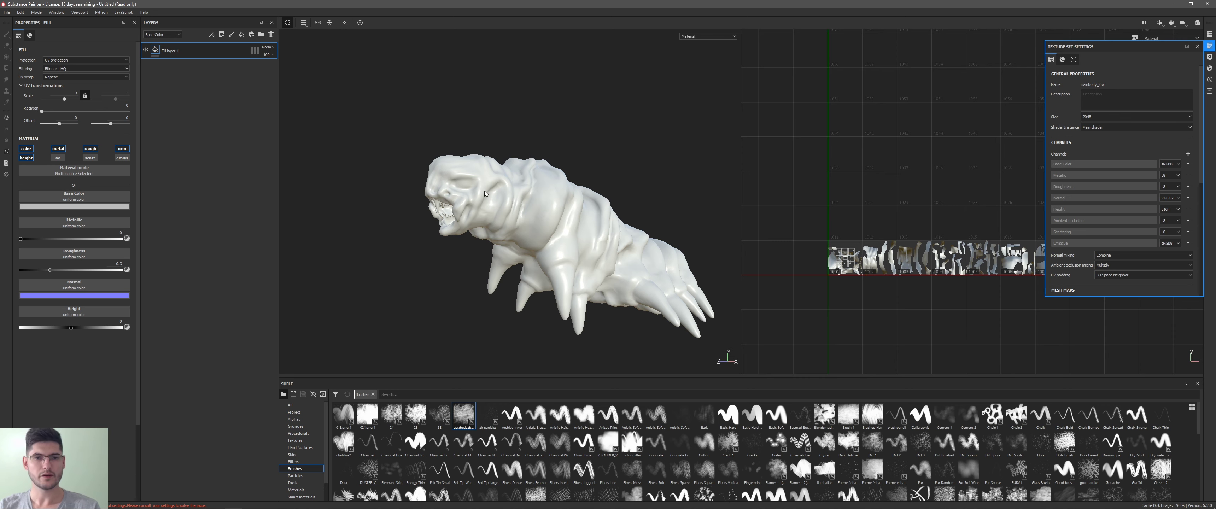
key("alt+Tab")
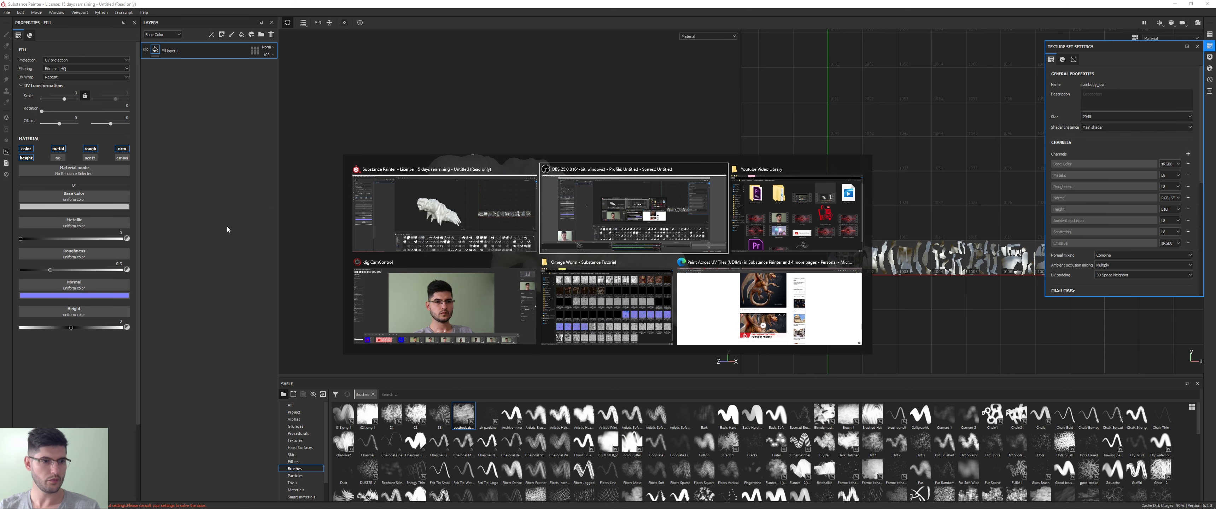
key("alt+Tab")
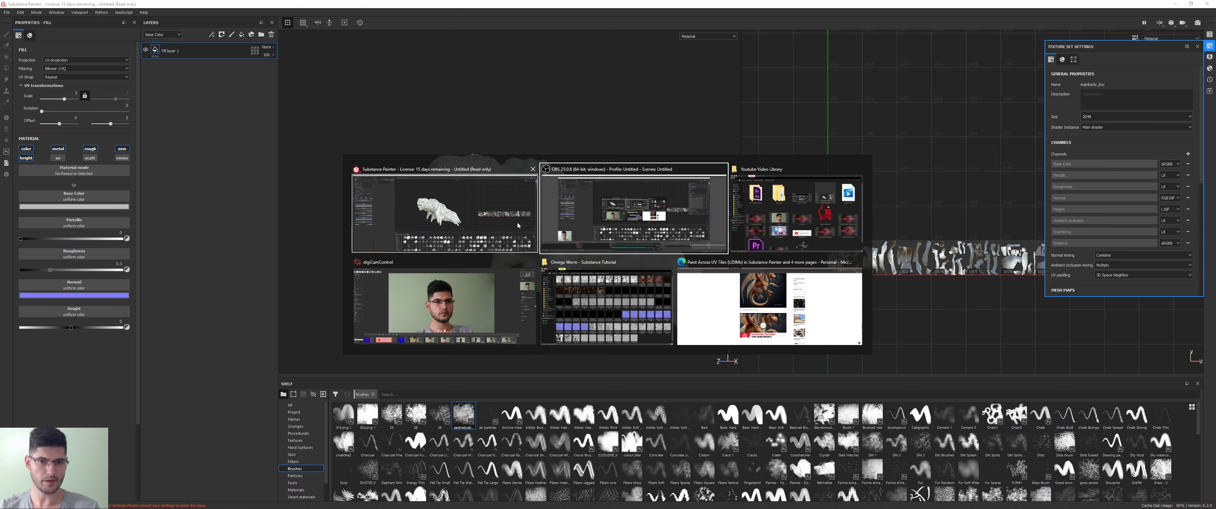
left_click(606, 302)
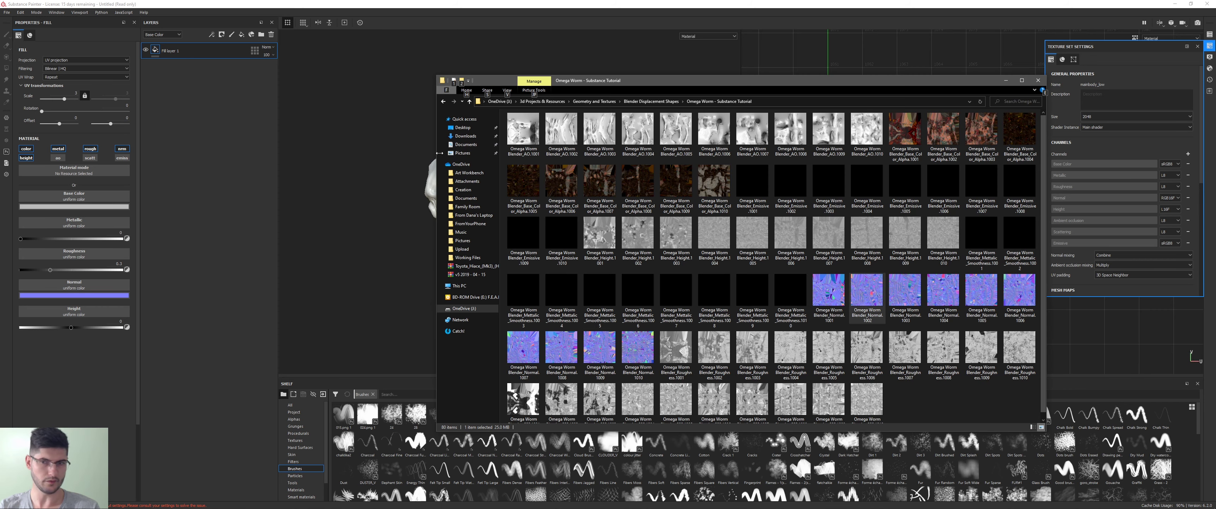
left_click(1127, 154)
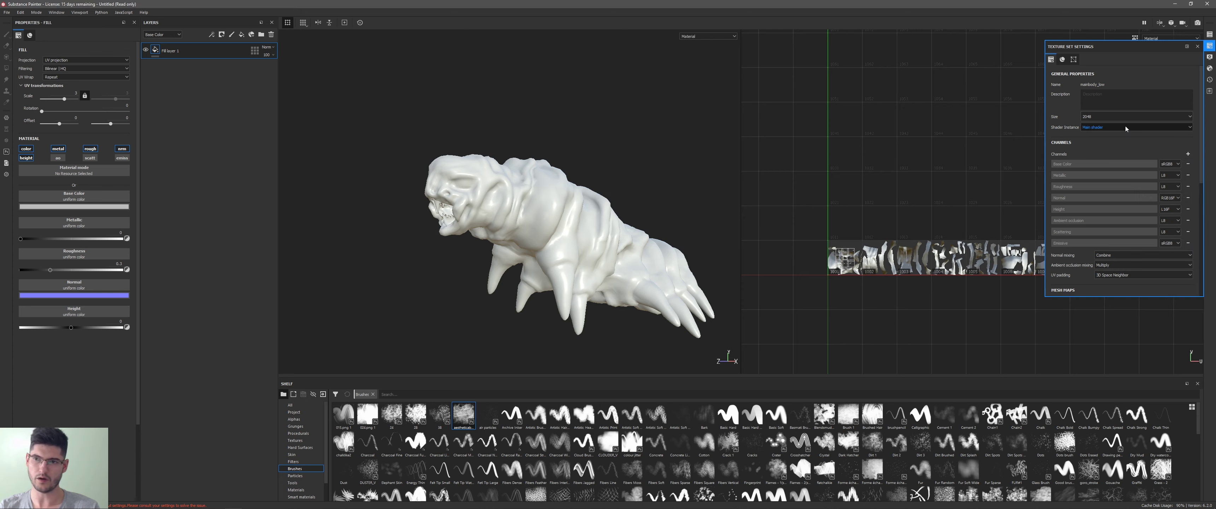
Step: Close Texture Set Settings and enable ao, scatt and emiss in Fill layer 1's material
left_click(1197, 46)
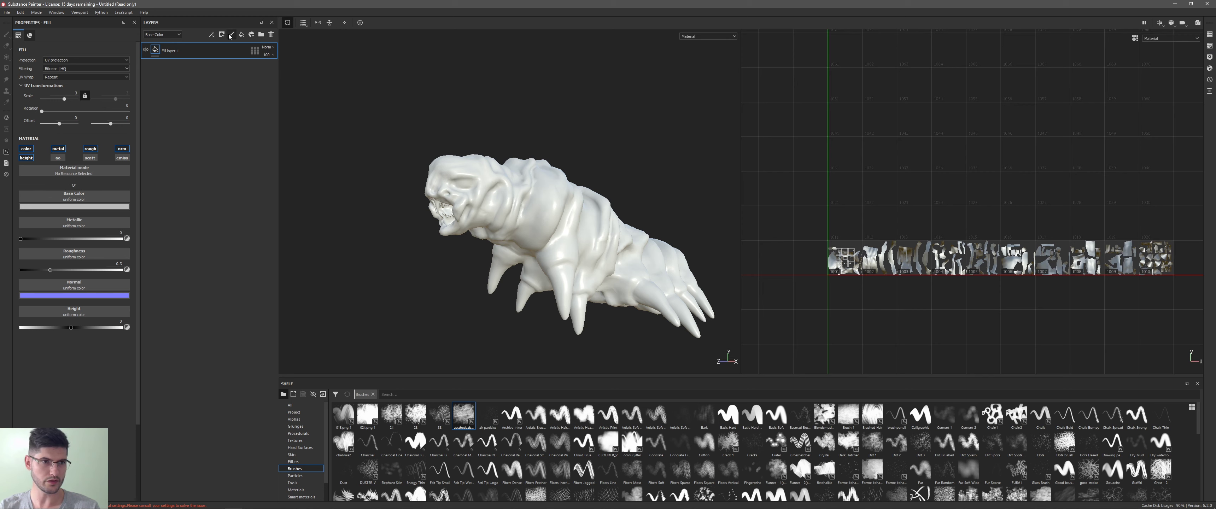
left_click(58, 158)
left_click(90, 157)
left_click(122, 157)
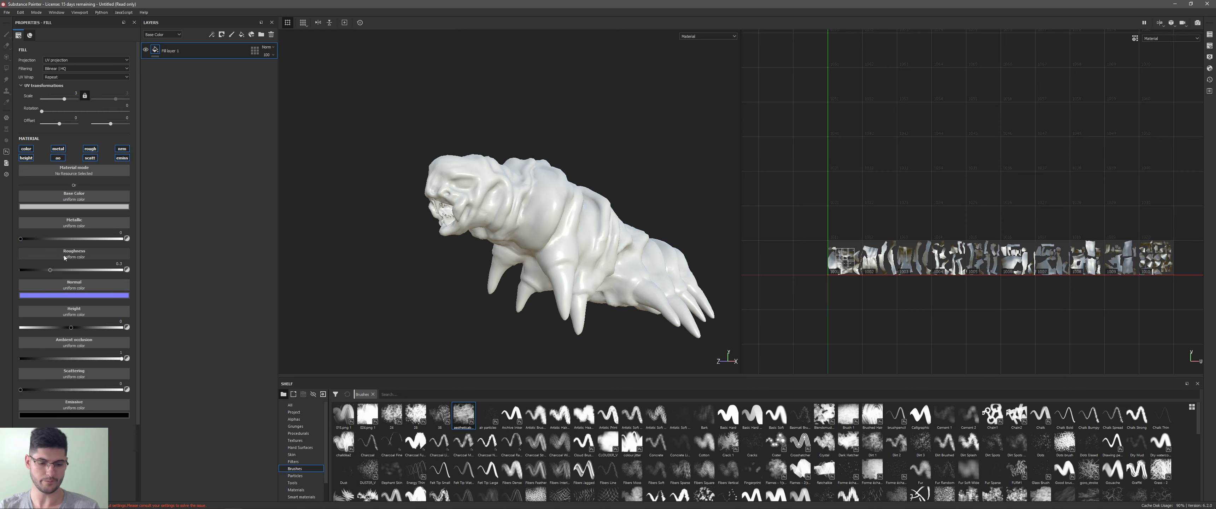
key("alt+Tab")
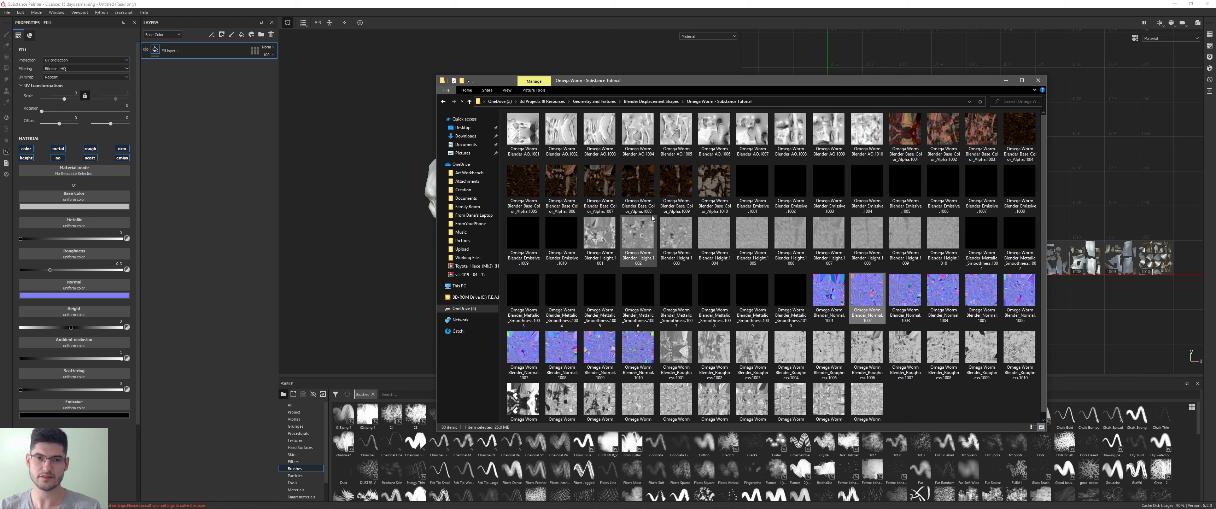
Step: Select the tile 1001 AO map together with the tile 1002 height map
left_click(527, 136)
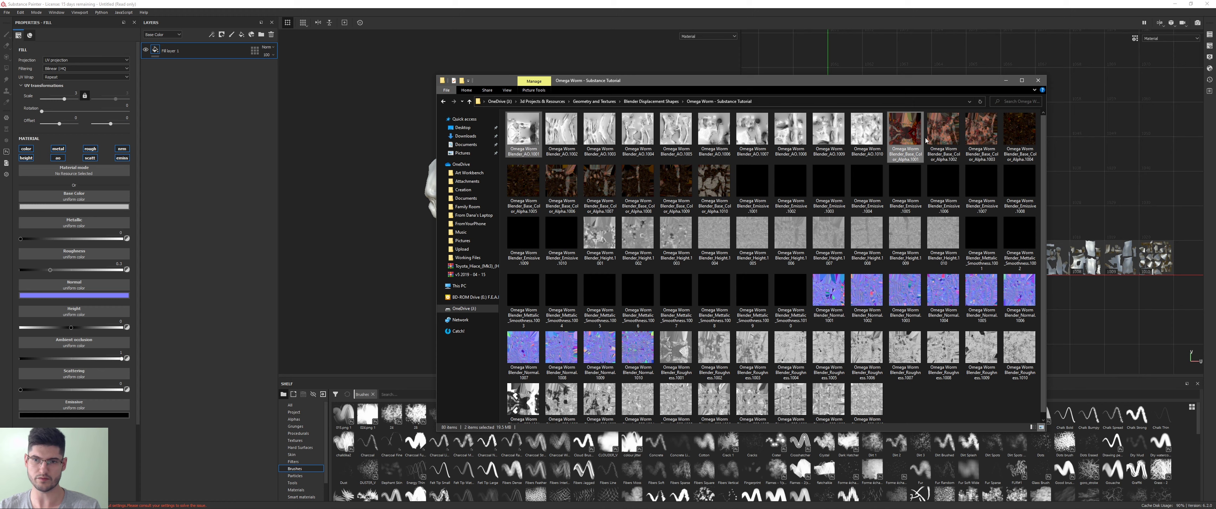
left_click(636, 250, "ctrl")
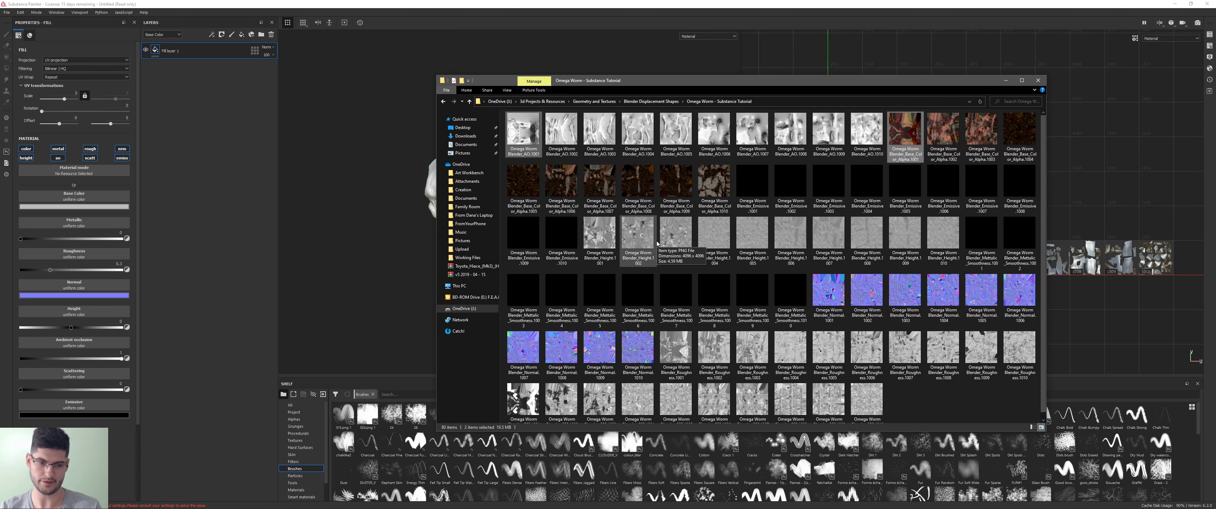
Step: Show Project resources on Painter's shelf and move the texture folder window aside
left_click(234, 300)
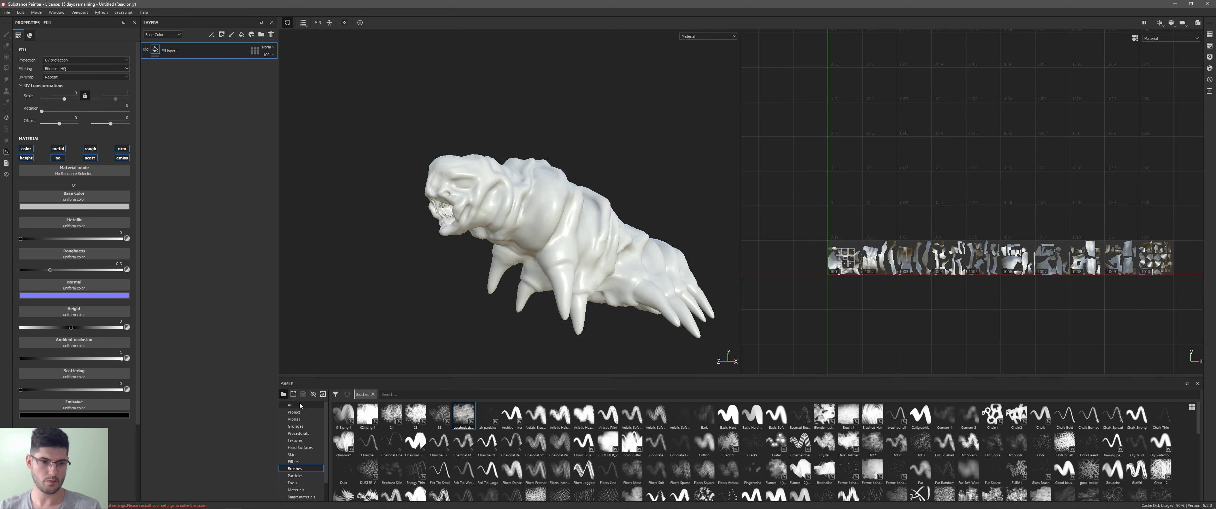
left_click(294, 412)
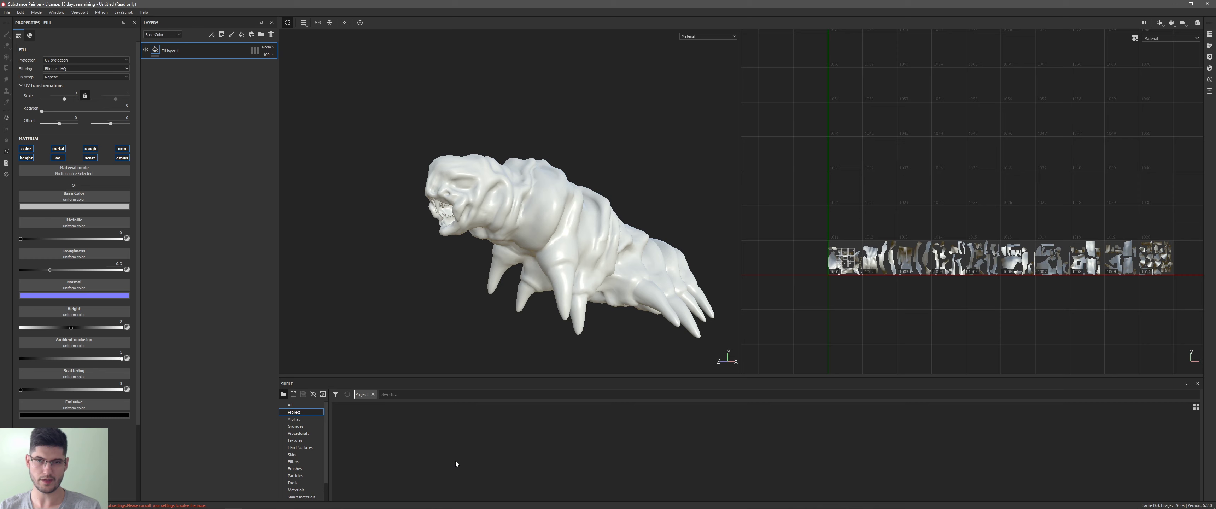
key("alt+Tab")
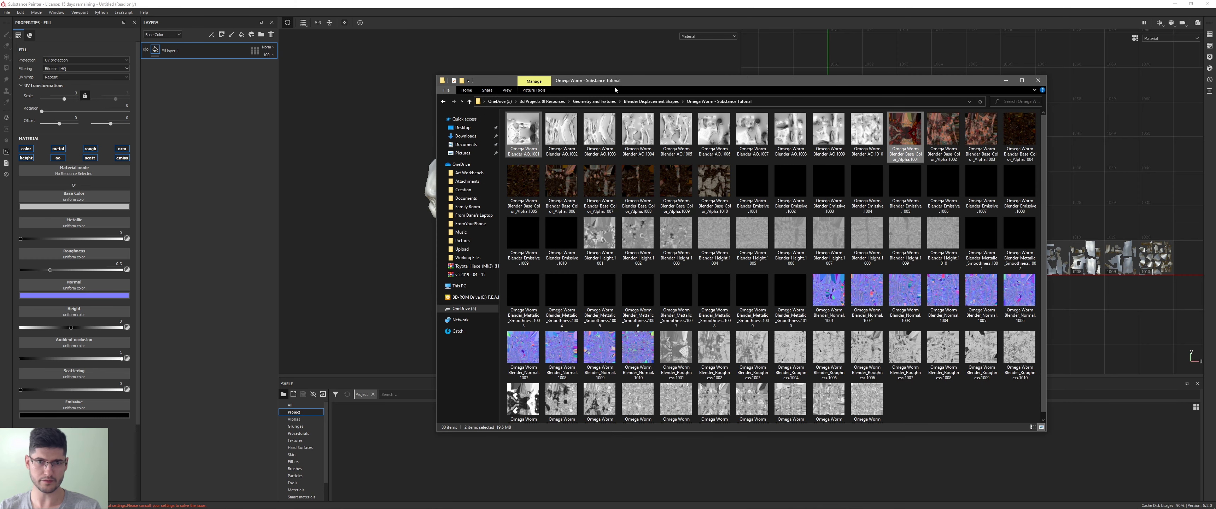
left_click_drag(613, 87, 708, 69)
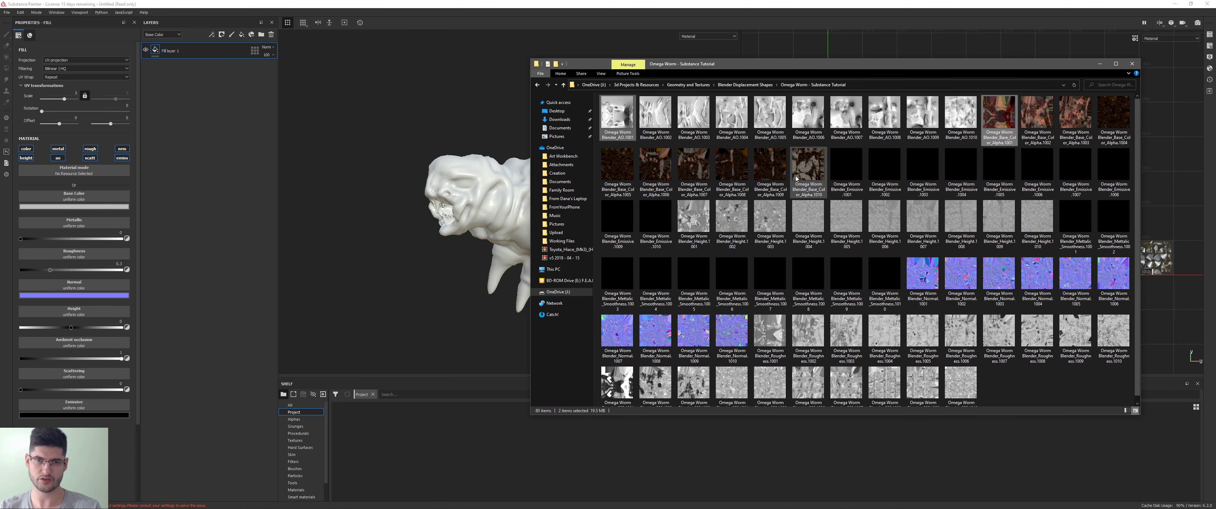
Step: Select the eight 1001 maps: AO, Base_Color_Alpha, Emissive, Height, Normal, Metallic_Smoothness, Roughness, SSS
left_click(625, 122)
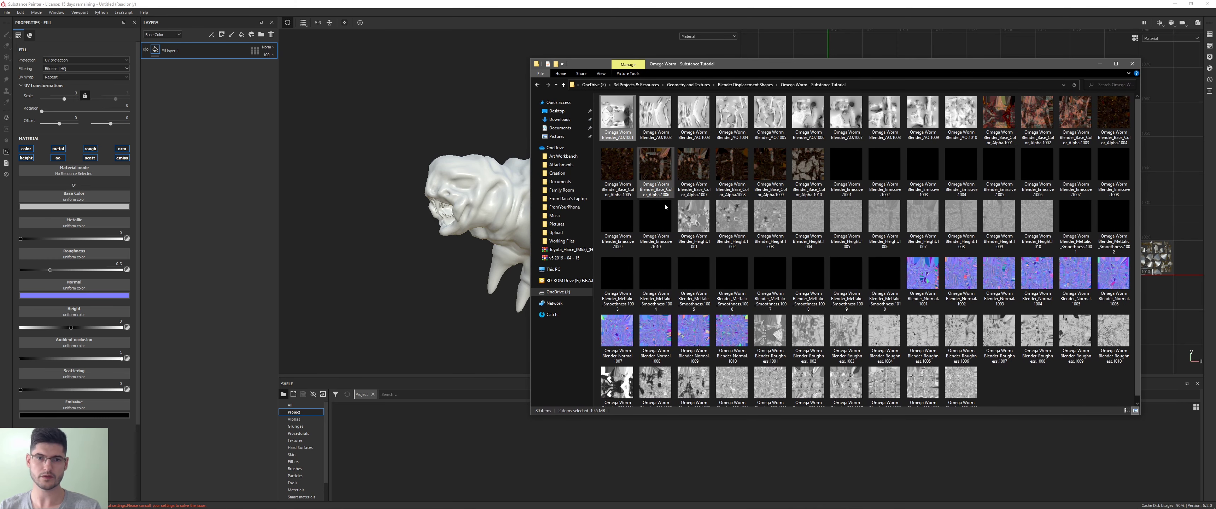
left_click(1008, 127, "ctrl")
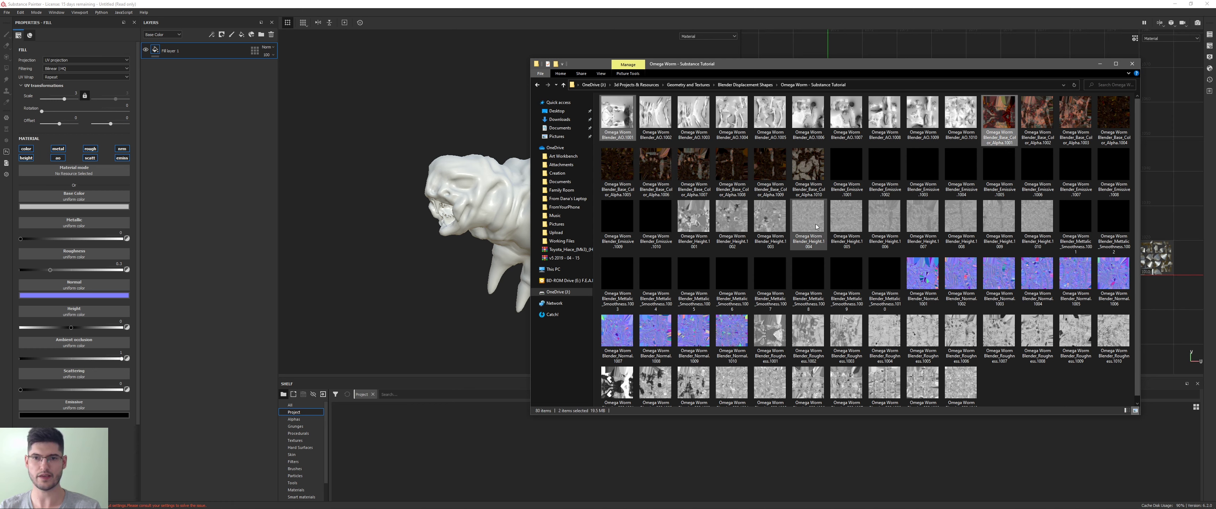
left_click(846, 169, "ctrl")
left_click(693, 222, "ctrl")
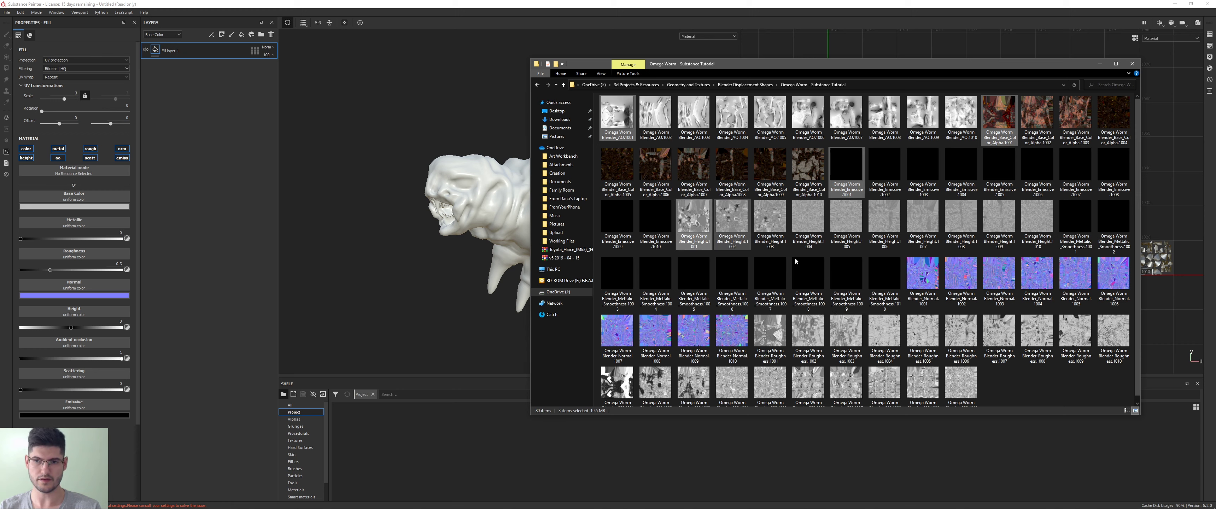
left_click(922, 277, "ctrl")
left_click(1037, 221, "ctrl")
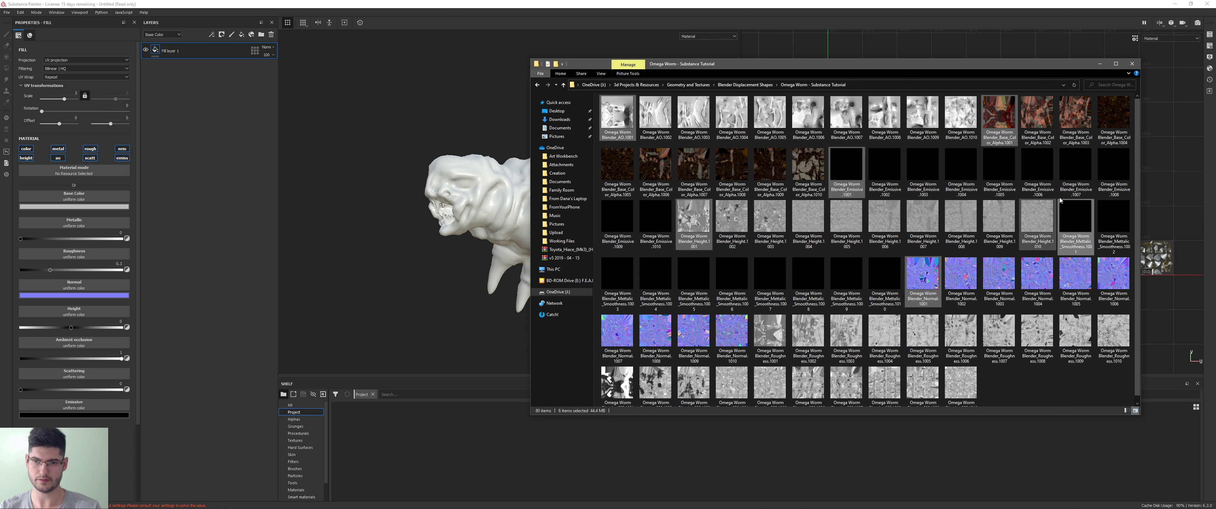
left_click(769, 335, "ctrl")
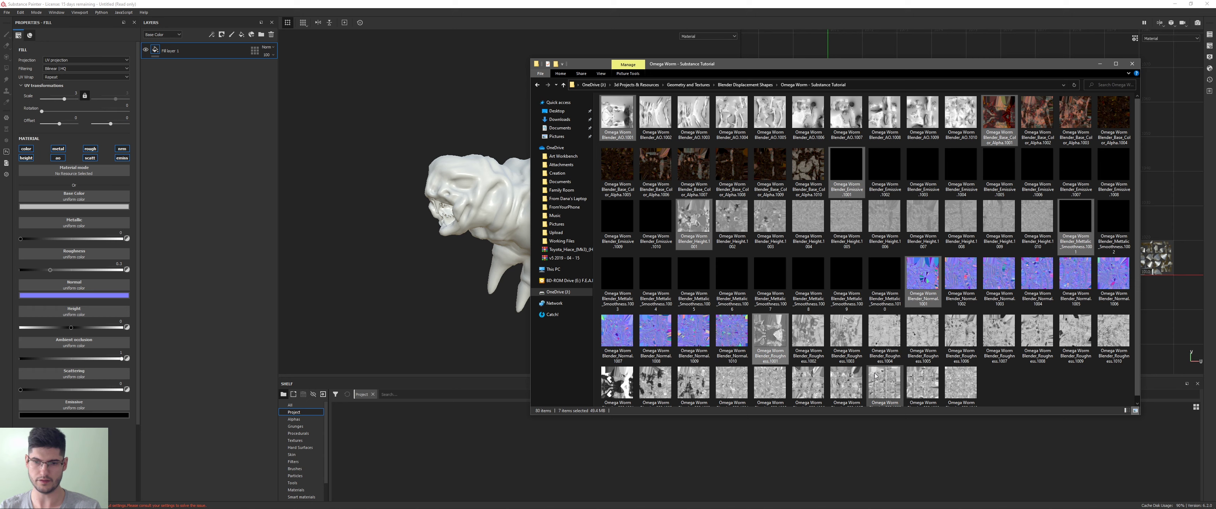
scroll(807, 383, "down", 1)
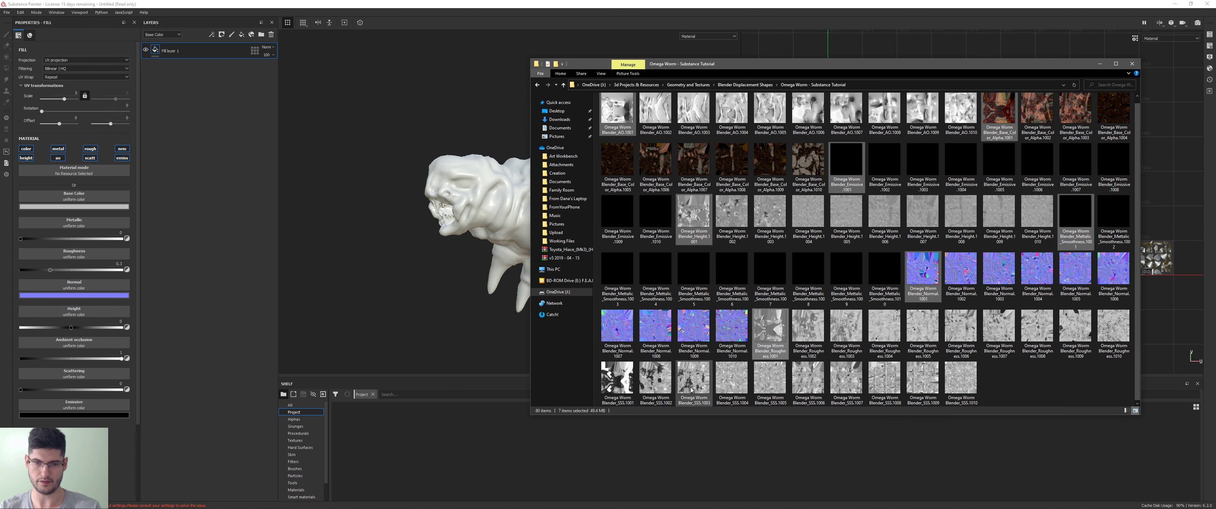
left_click(619, 381, "ctrl")
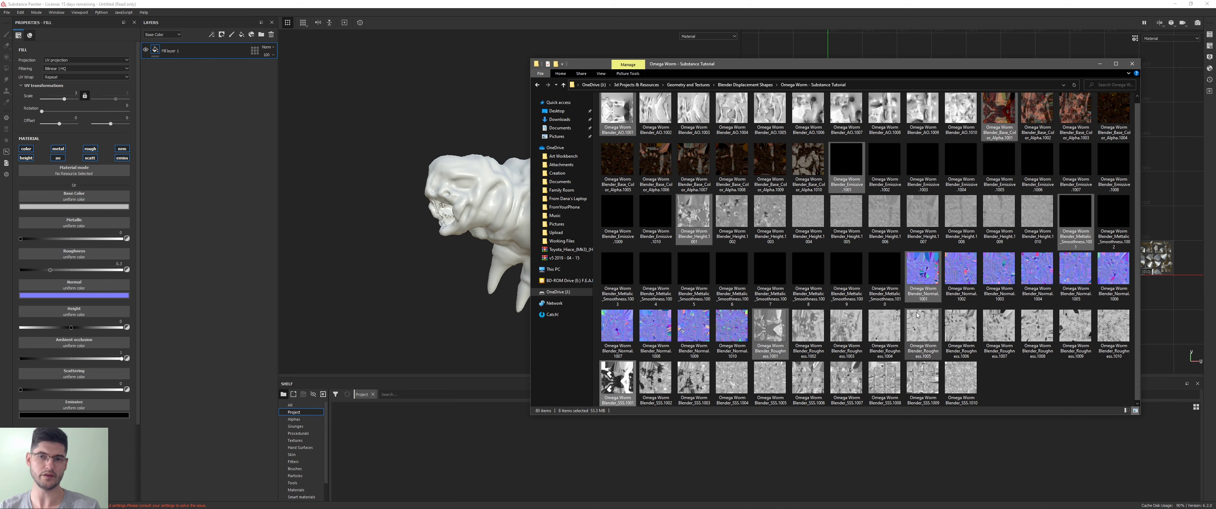
scroll(937, 298, "up", 1)
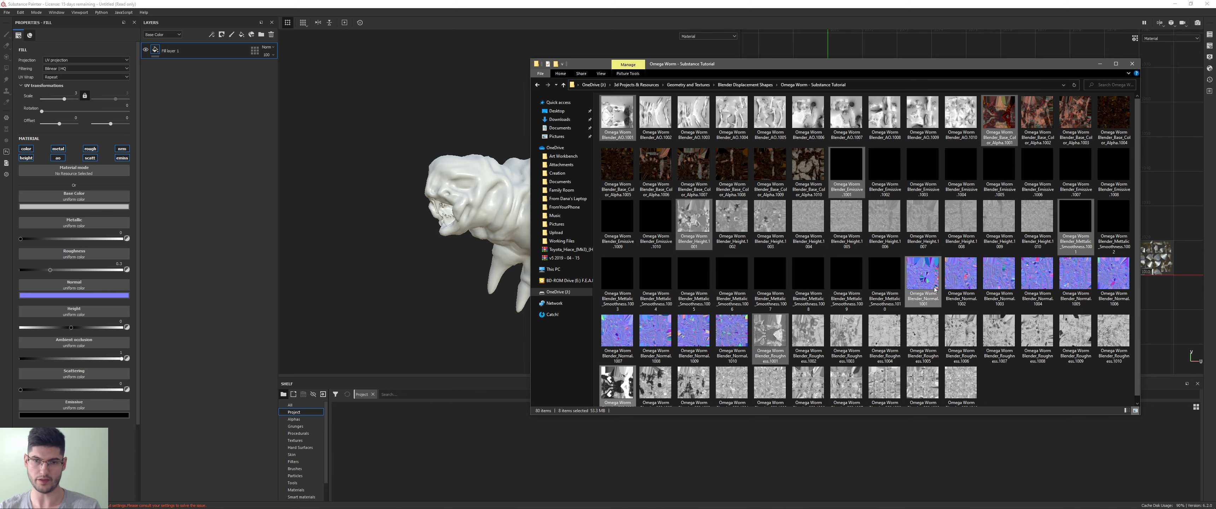
scroll(936, 289, "down", 1)
scroll(780, 279, "up", 1)
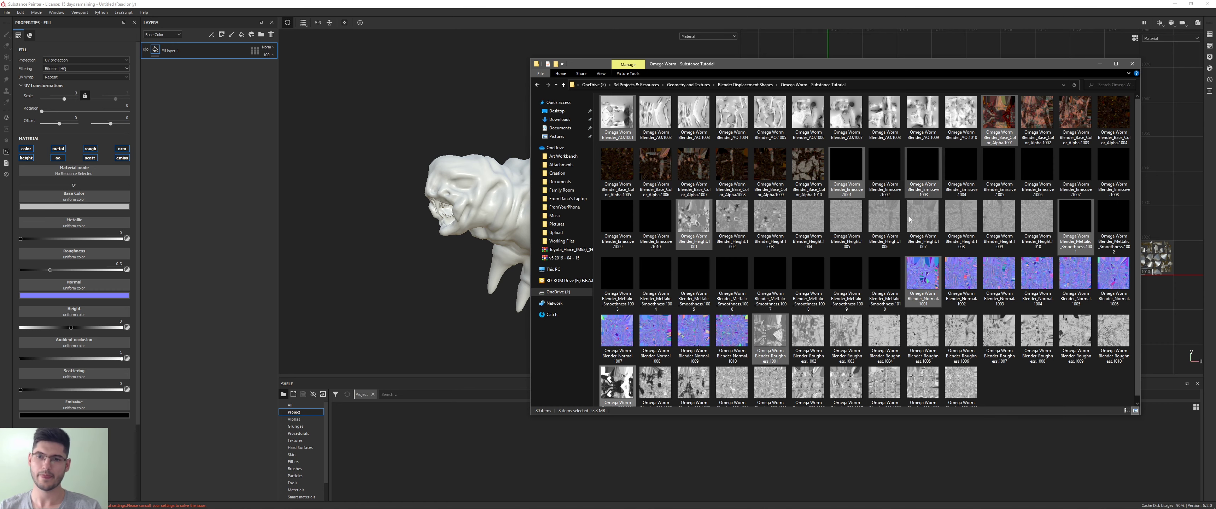
Step: Drag the eight maps onto the shelf, set their usage to texture, and import them into the current session
mouse_move(655, 127)
left_mouse_down()
mouse_move(613, 387)
mouse_move(477, 426)
mouse_move(422, 464)
left_mouse_up()
left_click(508, 310)
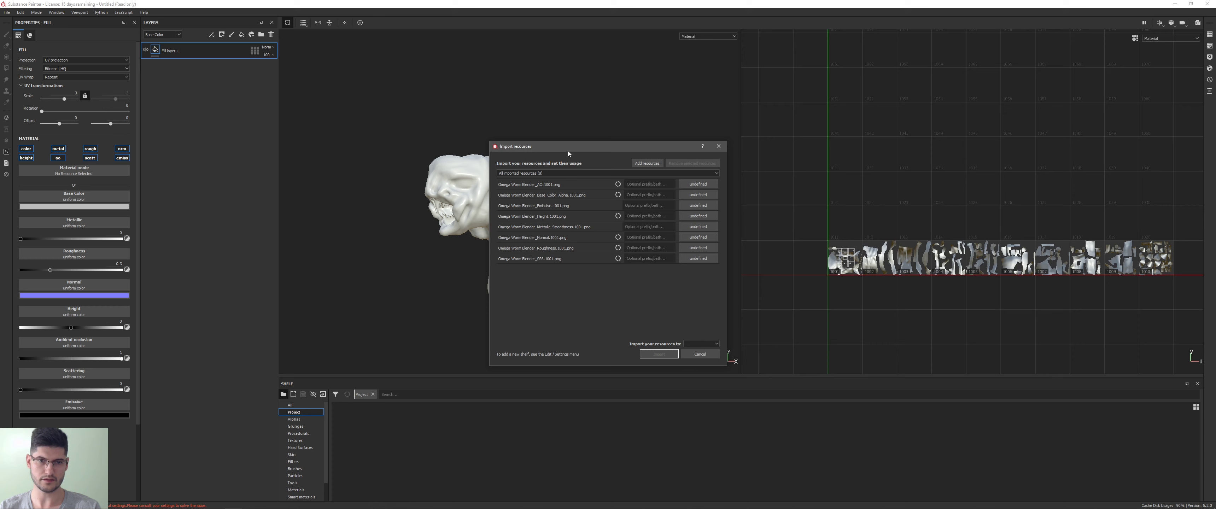
left_click_drag(567, 151, 456, 122)
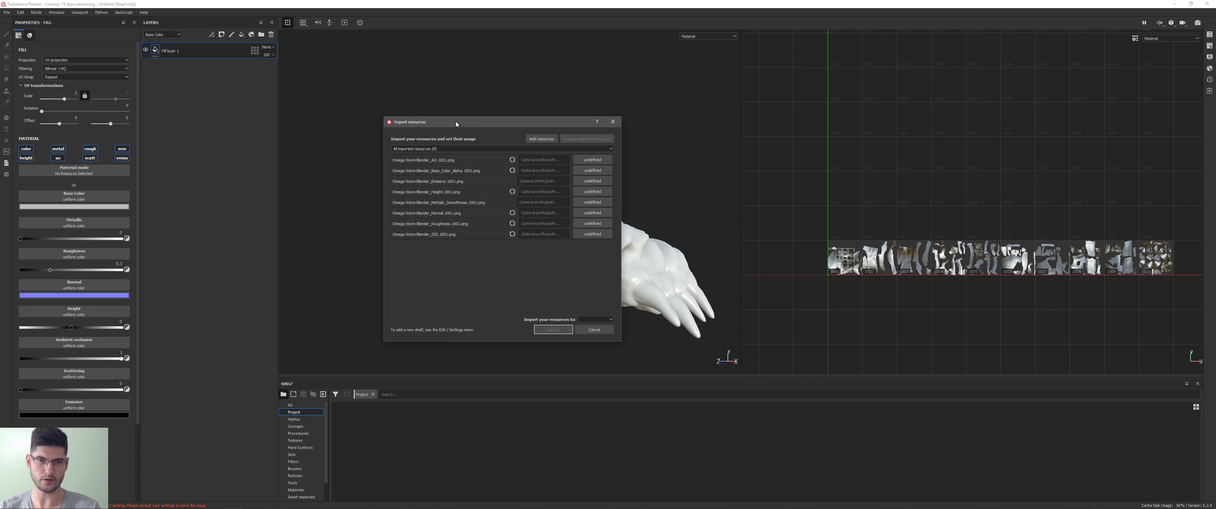
left_click(464, 163)
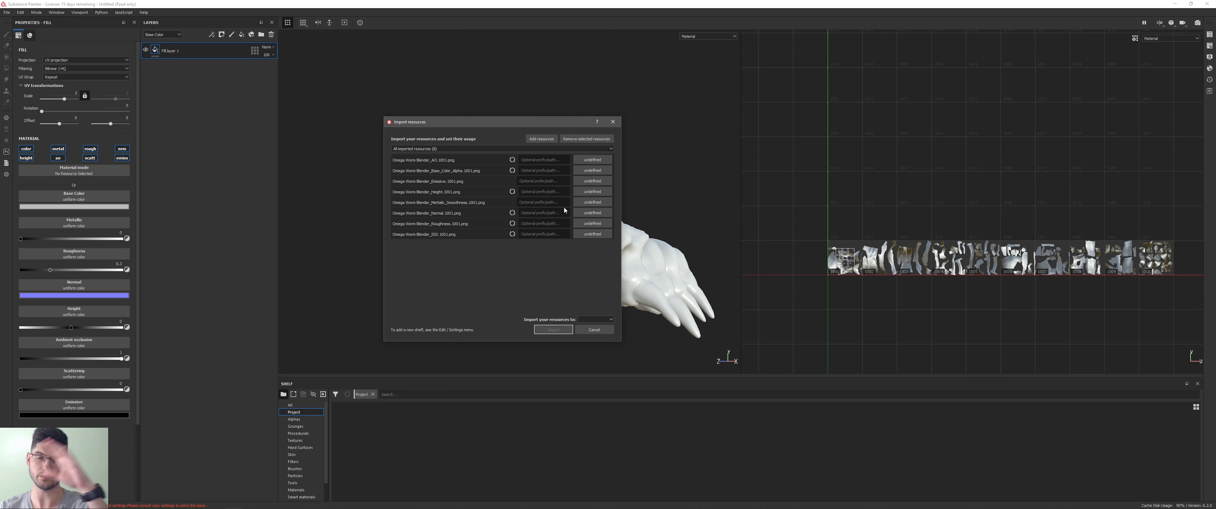
left_click(593, 160)
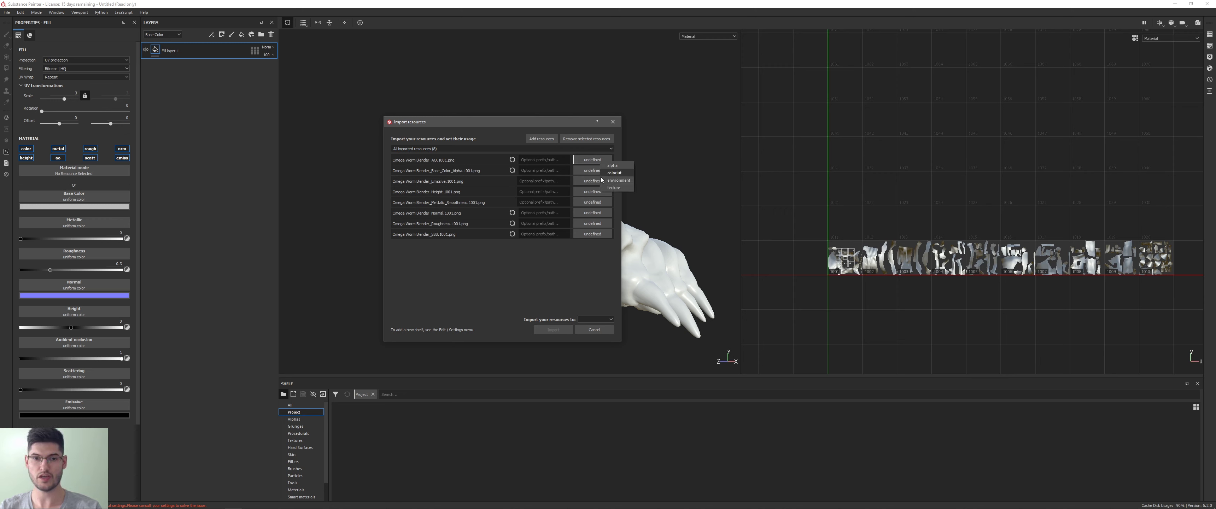
left_click(612, 188)
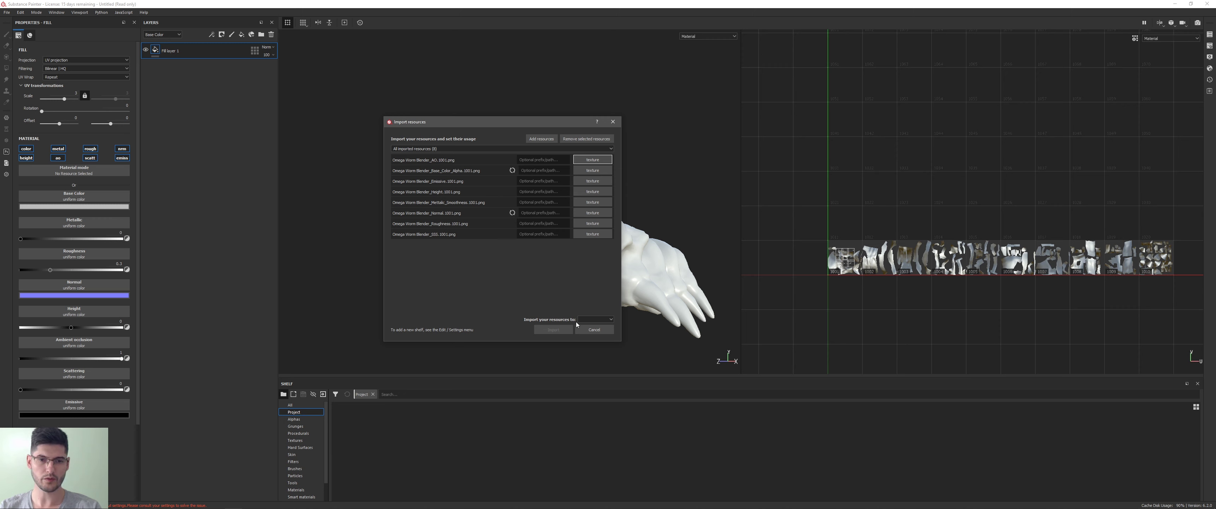
left_click(589, 319)
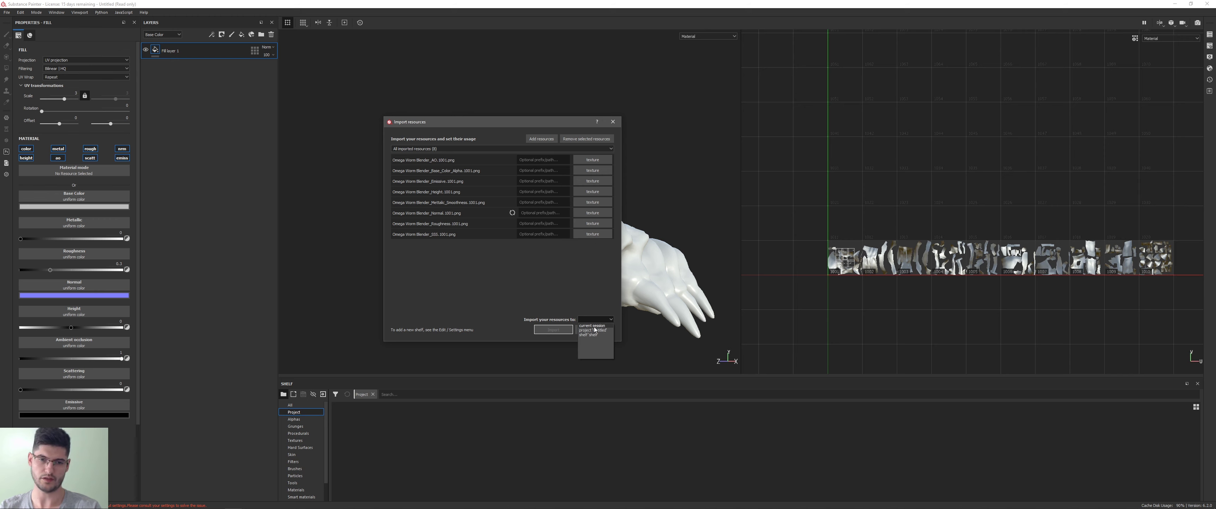
left_click(591, 326)
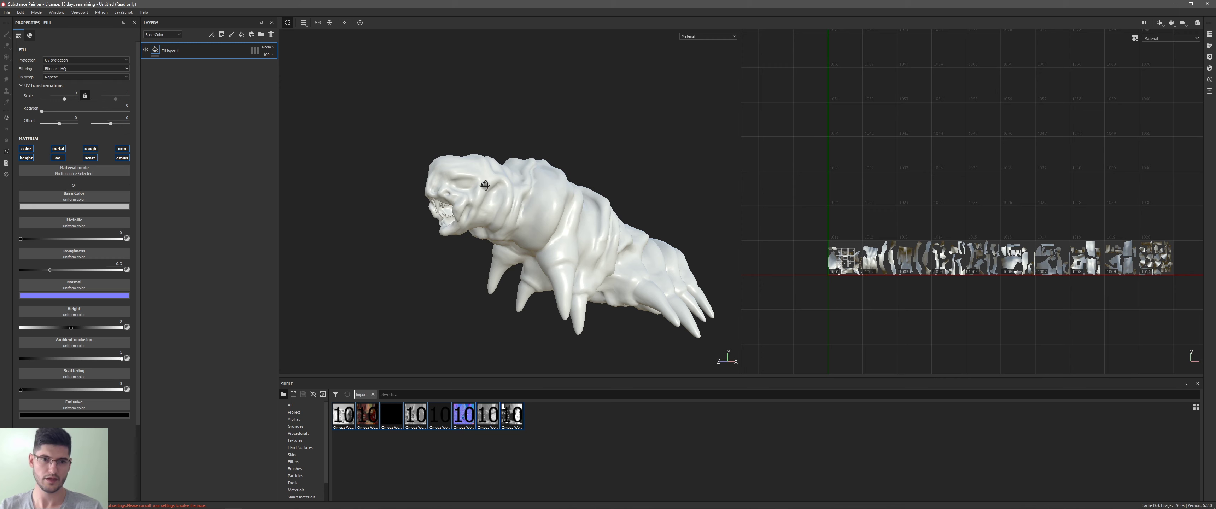
Step: Plug the AO map into the fill layer's ambient occlusion channel
left_click_drag(485, 185, 604, 222, "alt")
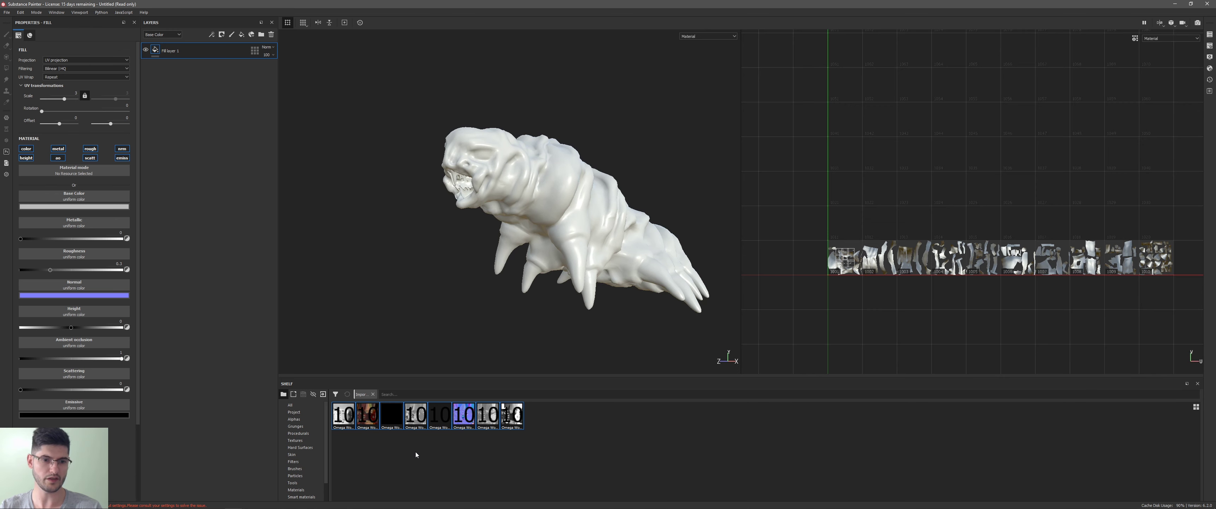
left_click(343, 416)
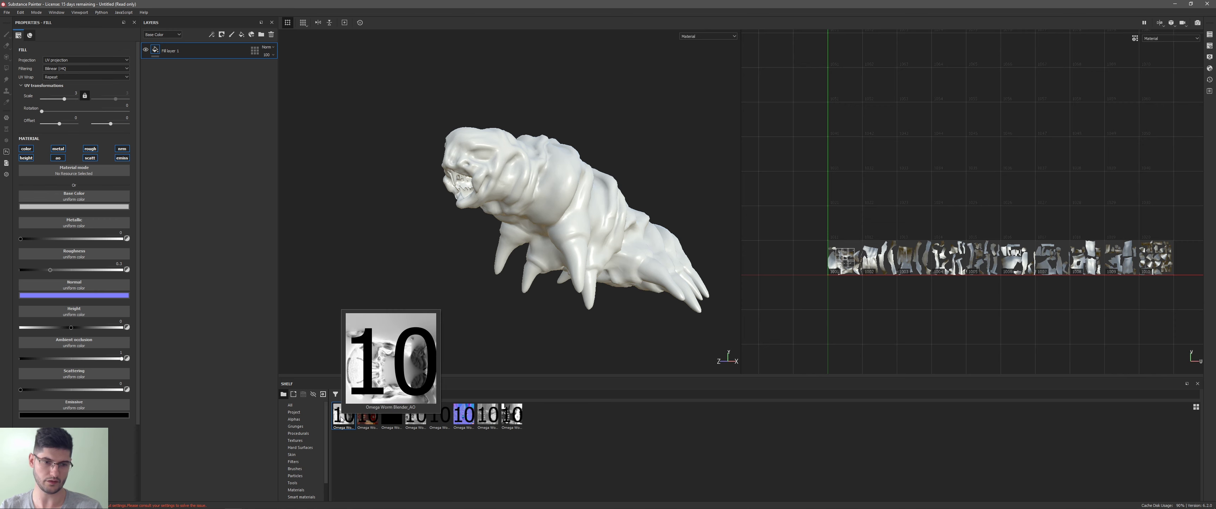
left_click_drag(343, 415, 76, 345)
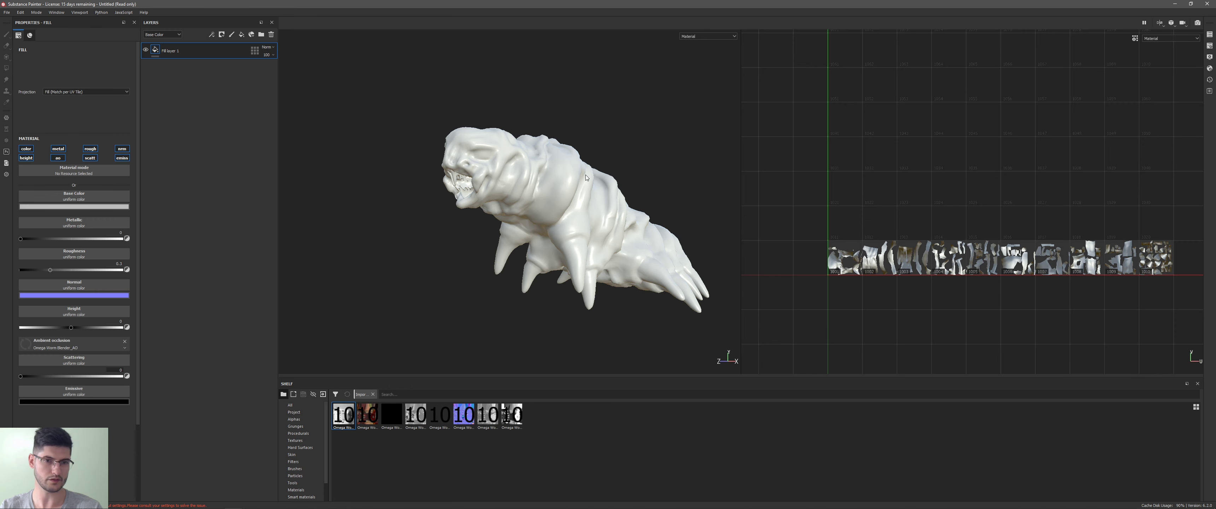
scroll(571, 192, "up", 10)
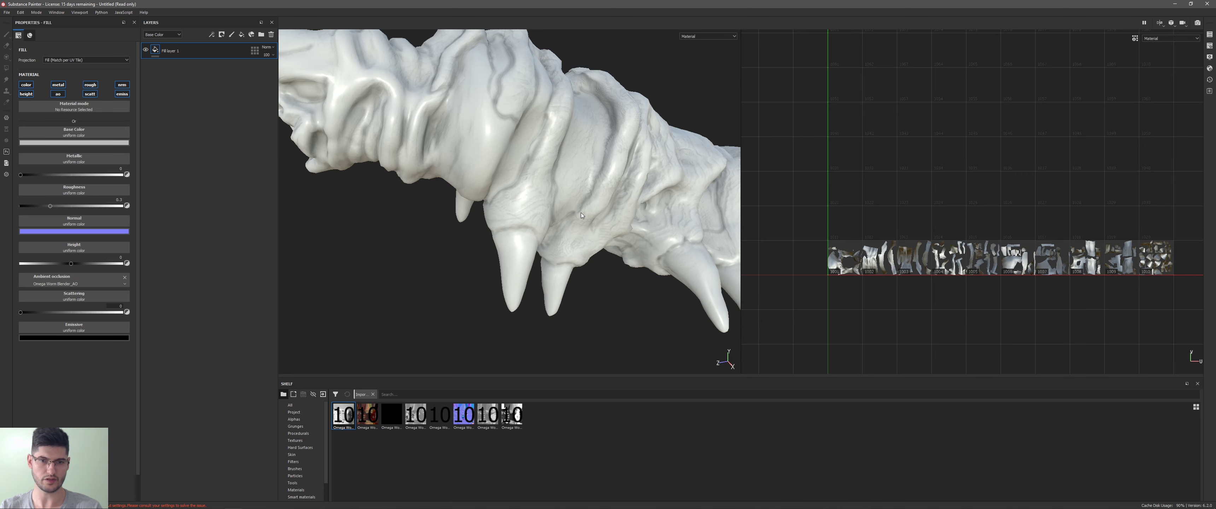
scroll(581, 215, "down", 5)
left_click_drag(581, 216, 515, 191, "alt")
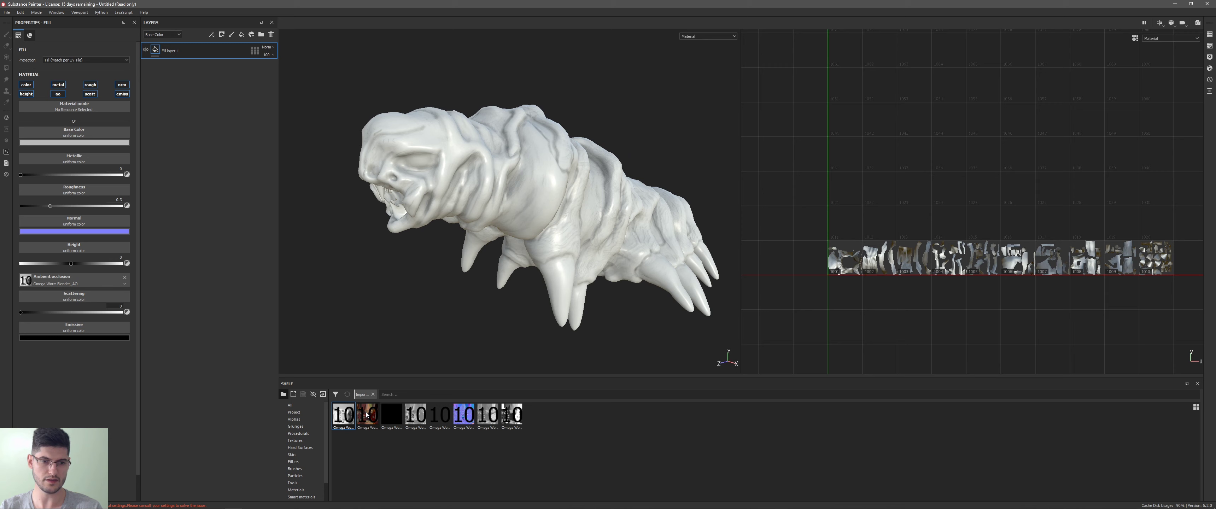
left_click_drag(367, 414, 93, 132)
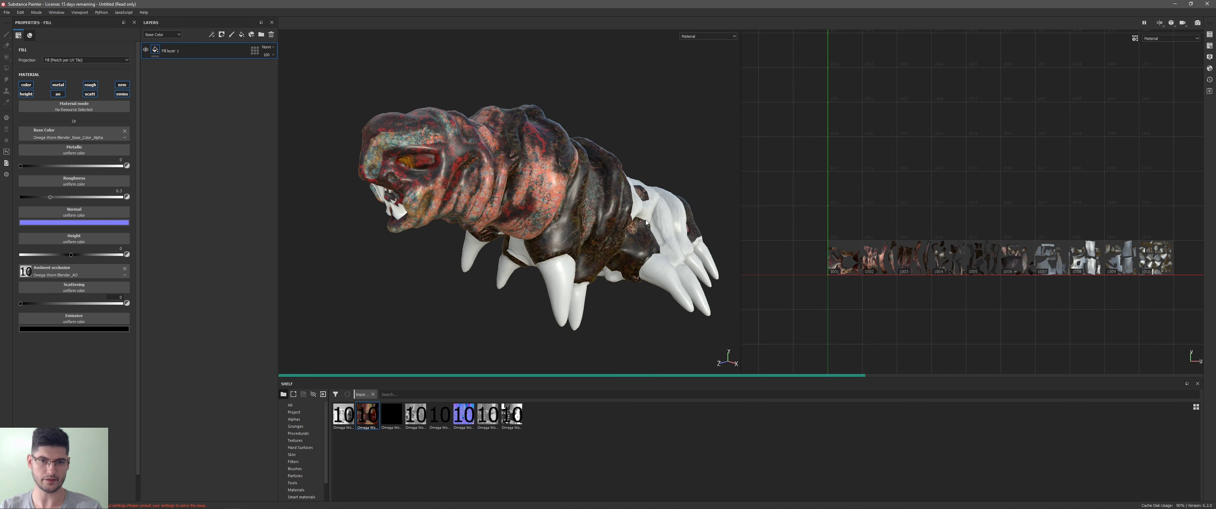
Step: Assign the base colour, emissive, height and metallic smoothness maps to their matching channels
left_click_drag(615, 151, 581, 141, "alt")
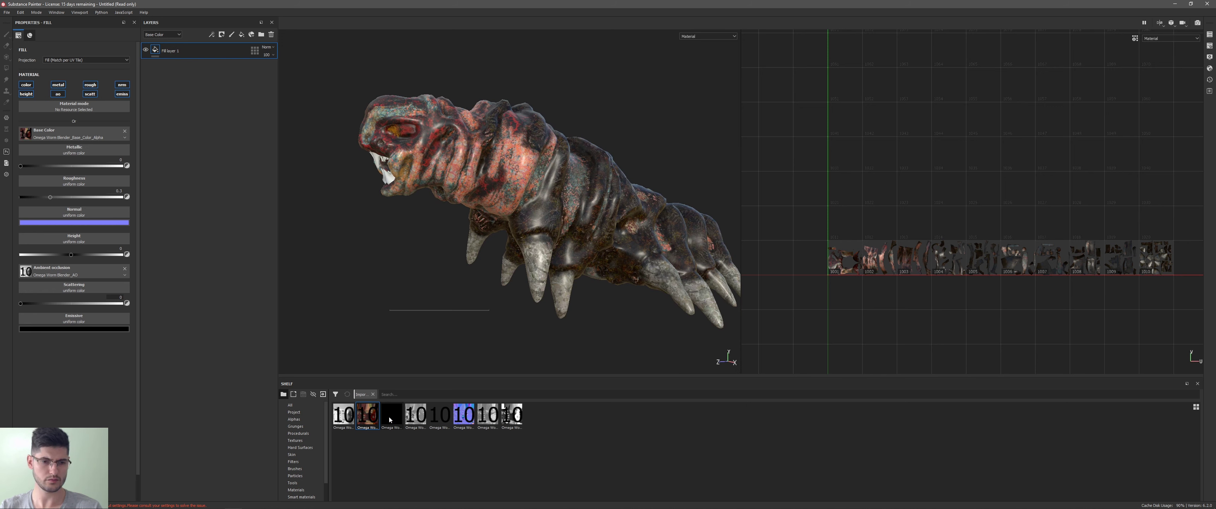
left_click_drag(389, 419, 84, 322)
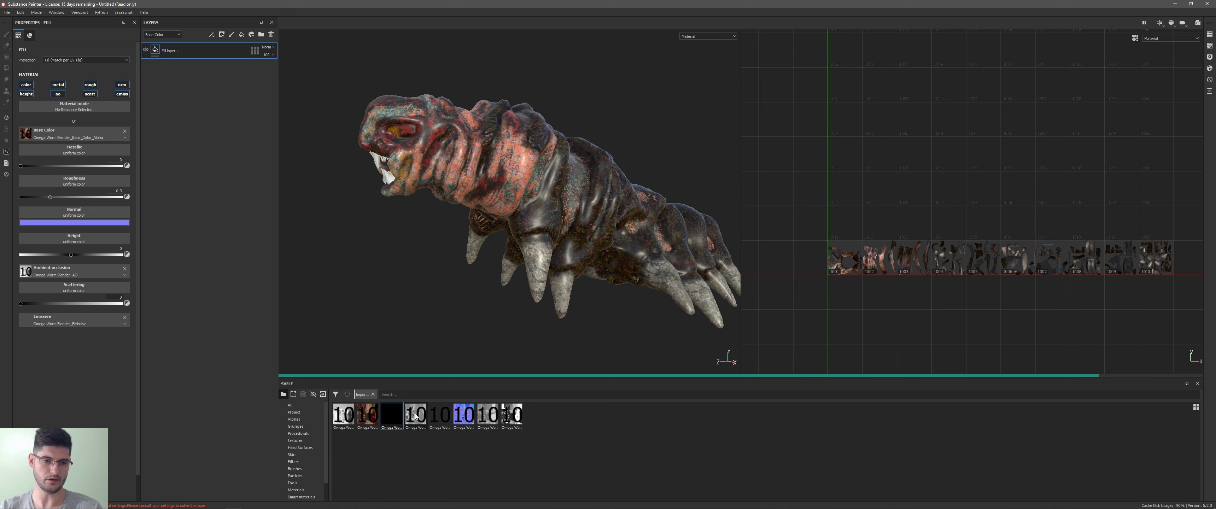
left_click_drag(415, 416, 88, 241)
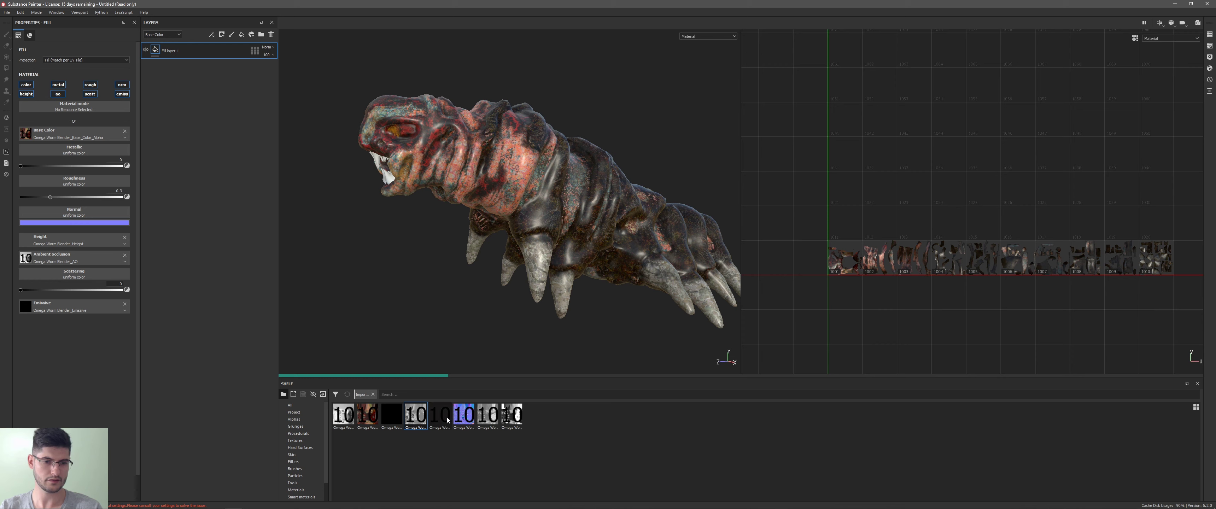
left_click_drag(448, 420, 94, 201)
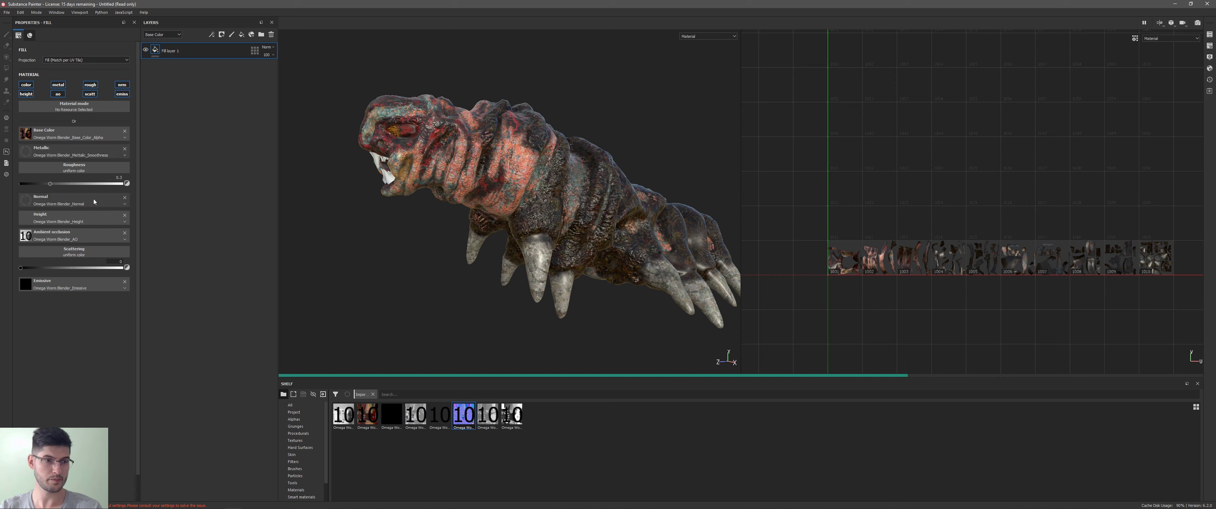
Step: Assign the Roughness texture to Roughness and the SSS texture to Scattering
mouse_move(492, 416)
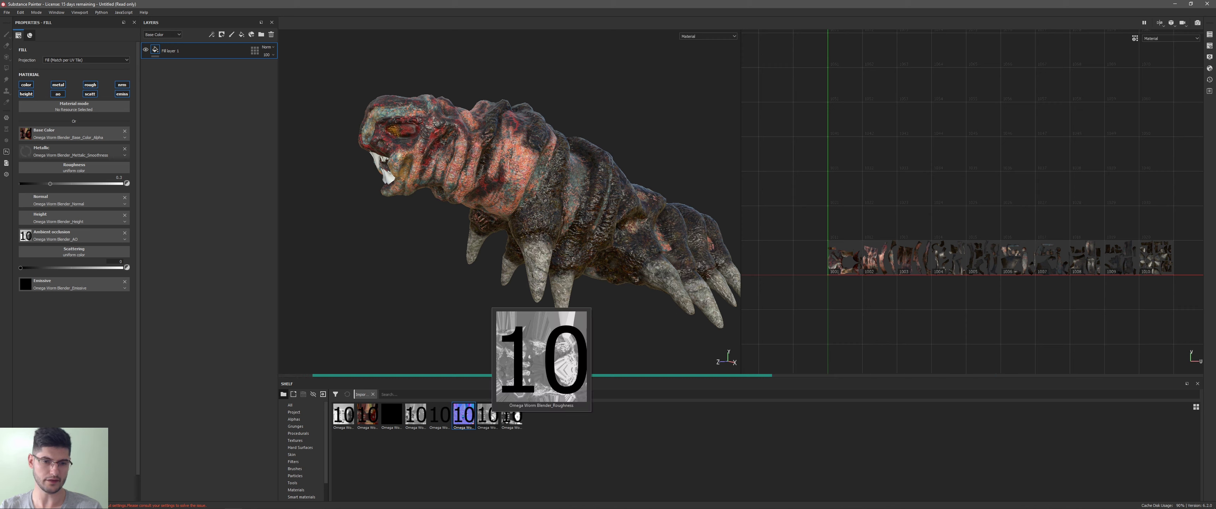
left_click_drag(493, 416, 89, 169)
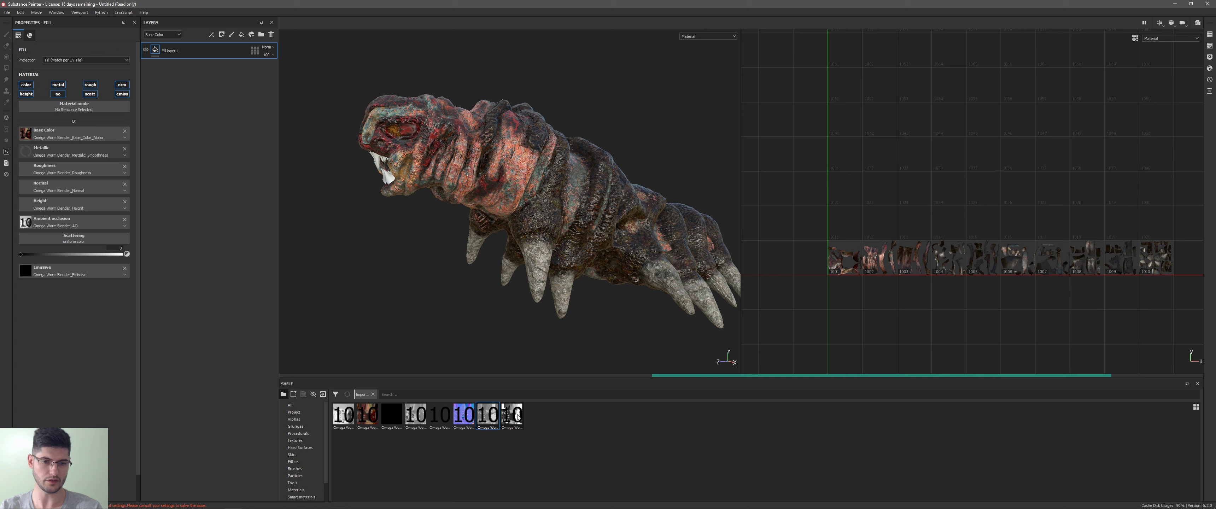
left_click_drag(516, 415, 87, 241)
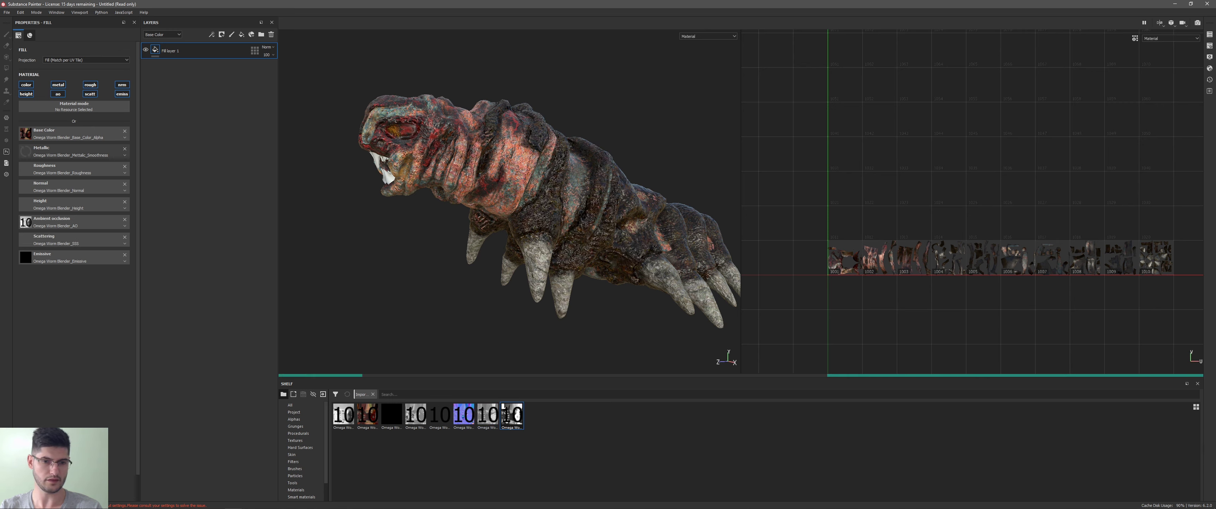
mouse_move(508, 419)
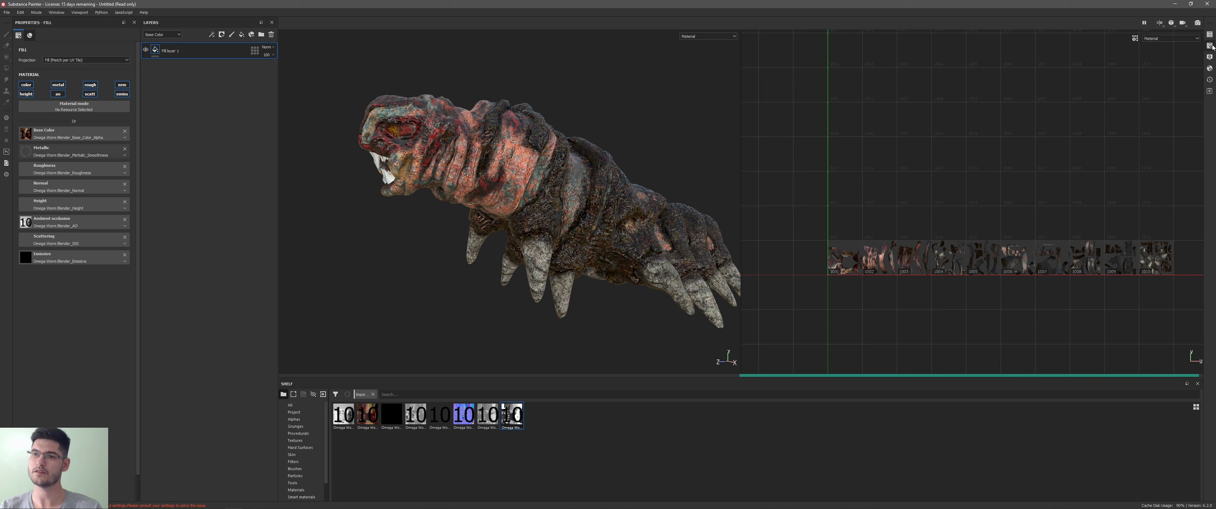
Step: Tick Activate Subsurface Scattering in Display Settings and orbit in close on the worm's head
left_click(1209, 56)
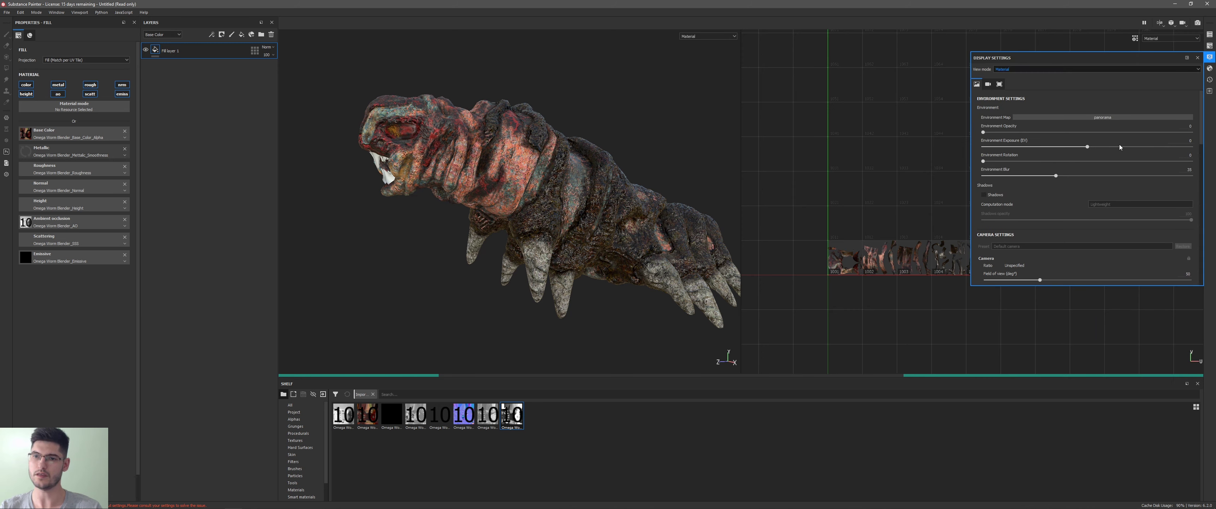
scroll(1088, 182, "down", 5)
scroll(1090, 179, "down", 5)
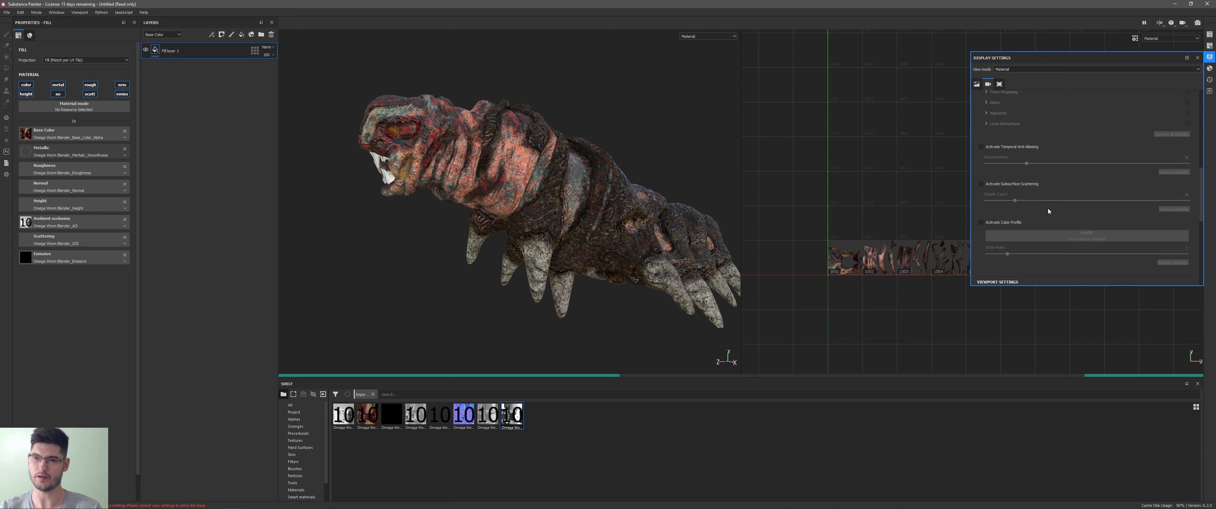
left_click(981, 184)
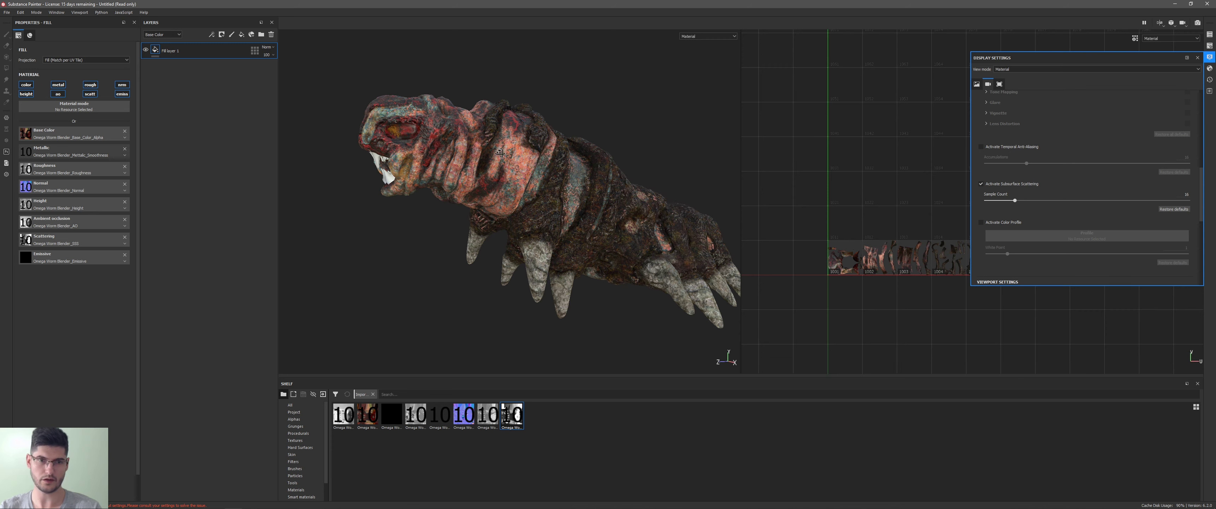
left_click_drag(500, 153, 474, 126, "alt")
middle_click_drag(474, 125, 520, 171, "alt")
left_click(556, 204)
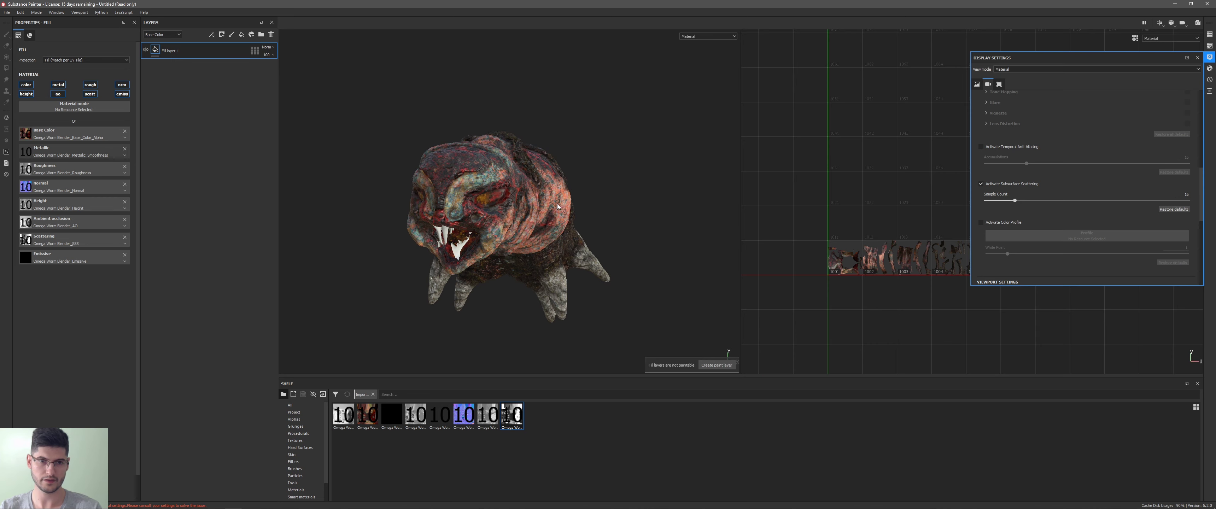
left_click_drag(556, 204, 496, 179, "alt")
right_click_drag(497, 179, 542, 188, "alt")
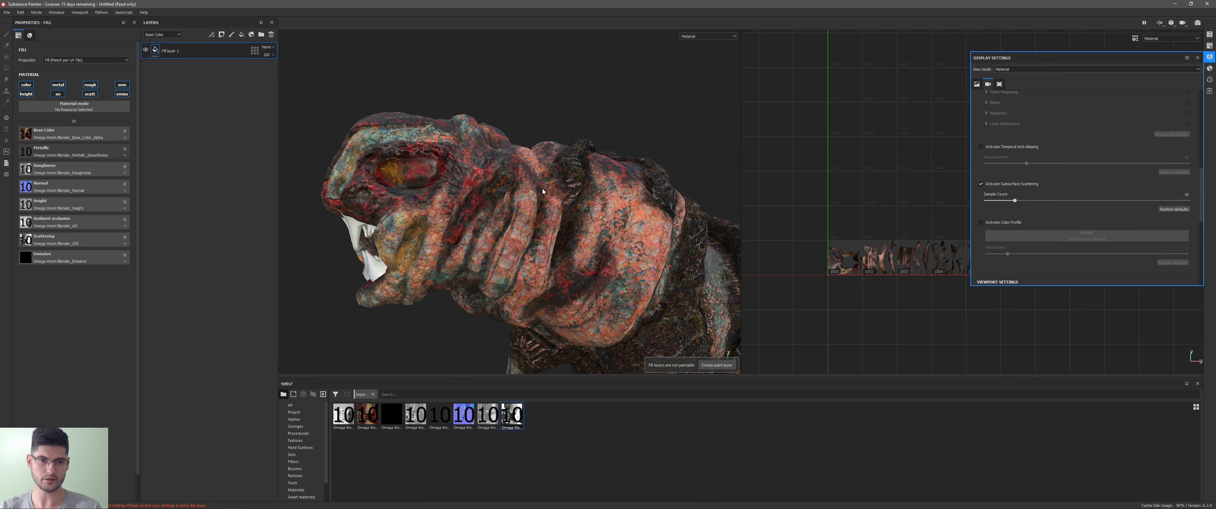
Step: Enable Subsurface Scattering Parameters in the Shader Settings
left_click(1209, 68)
scroll(1084, 206, "up", 3)
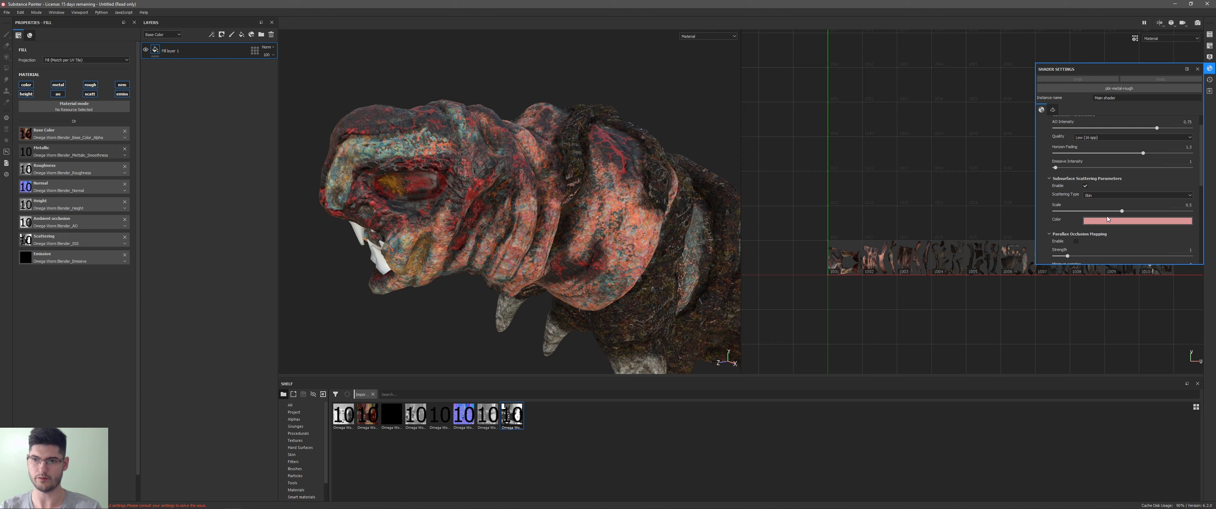
scroll(539, 219, "up", 5)
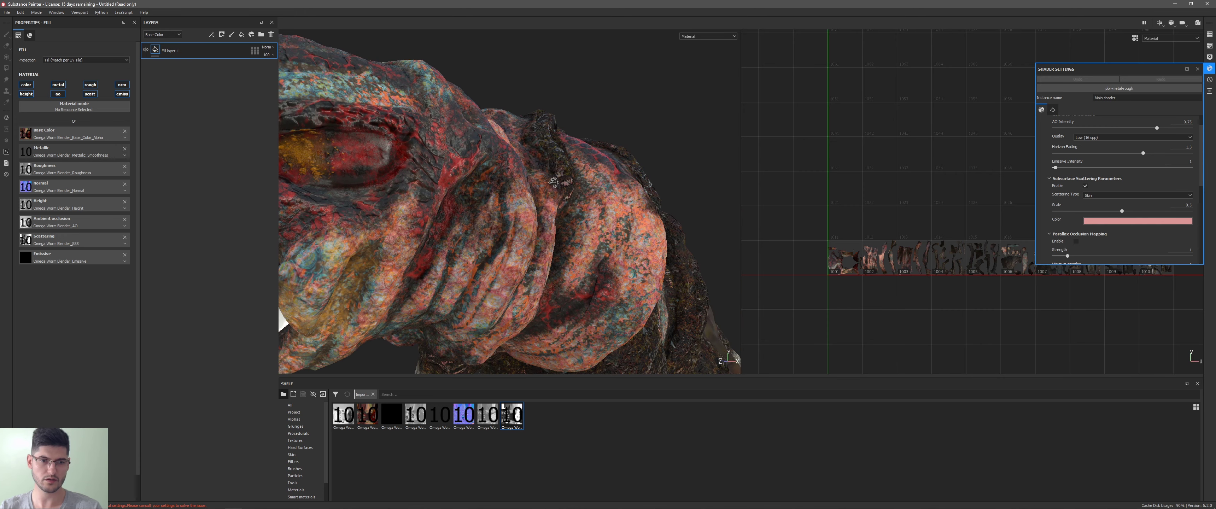
left_click_drag(611, 230, 718, 204, "alt")
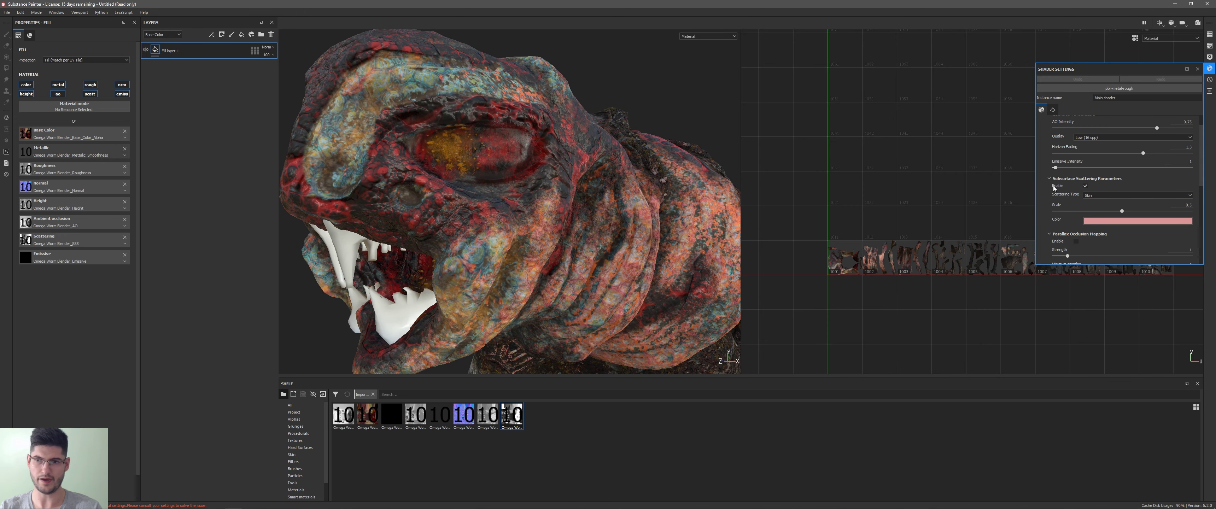
left_click(1084, 186)
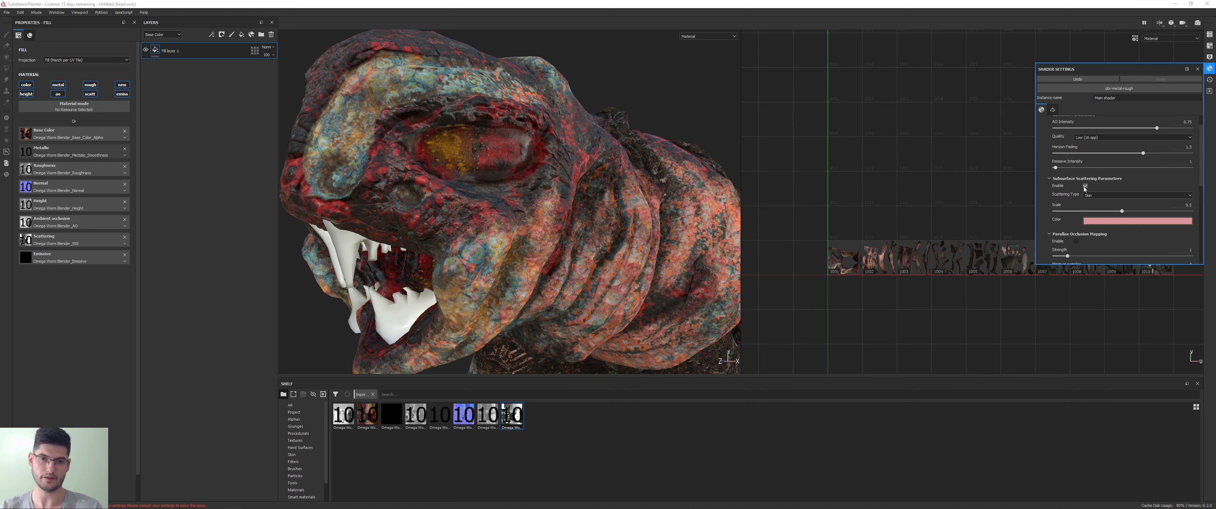
scroll(569, 232, "down", 5)
Step: Orbit and zoom around the worm to inspect its translucent skin from several angles
left_click_drag(578, 209, 602, 215, "alt")
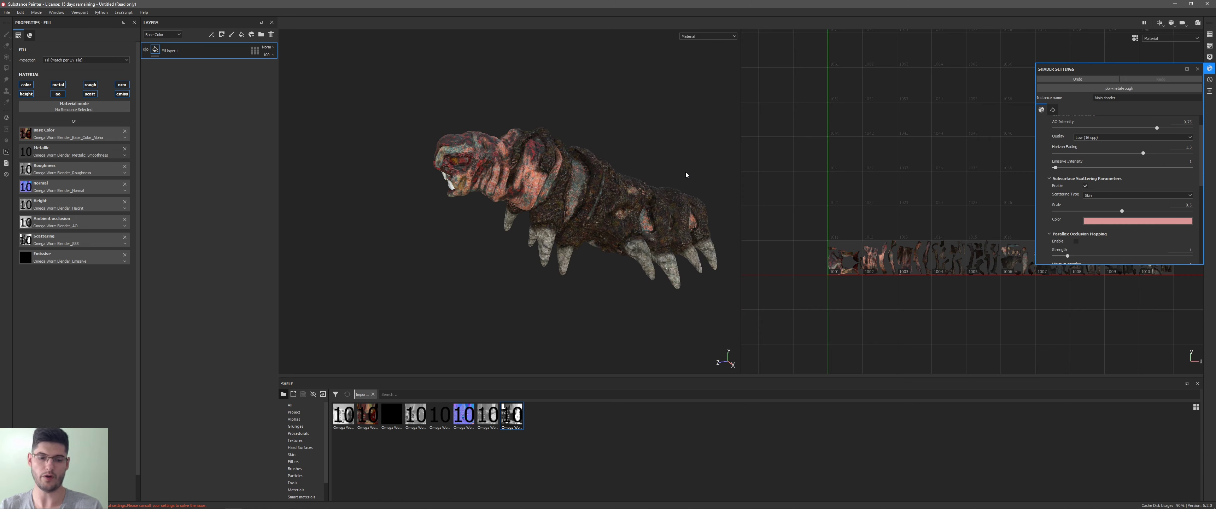
left_click_drag(612, 228, 615, 176, "alt")
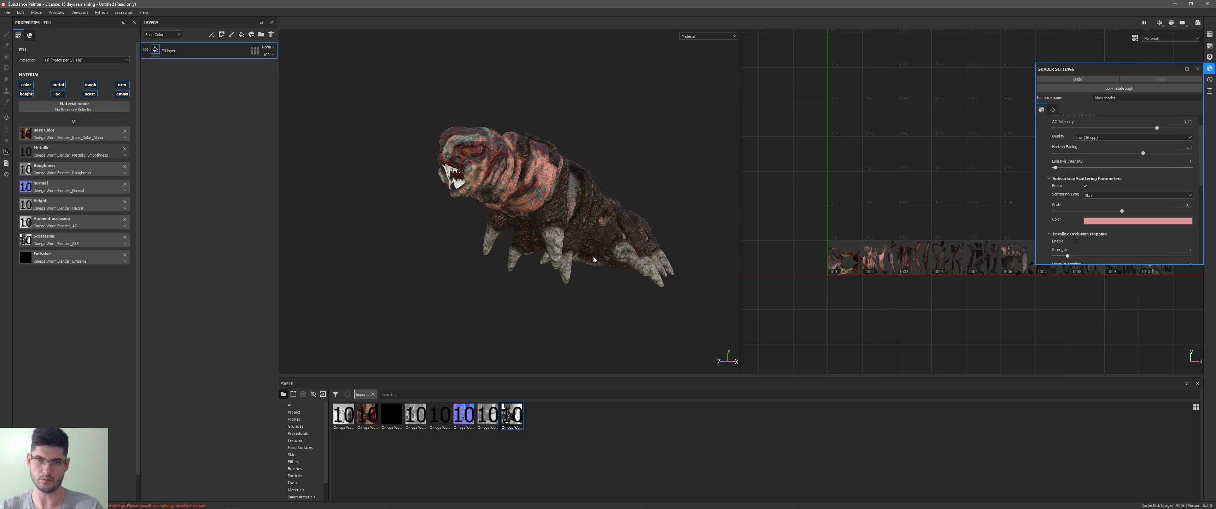
right_click_drag(386, 130, 446, 171, "alt")
left_click_drag(449, 172, 581, 158, "alt")
left_click_drag(440, 198, 532, 153, "alt")
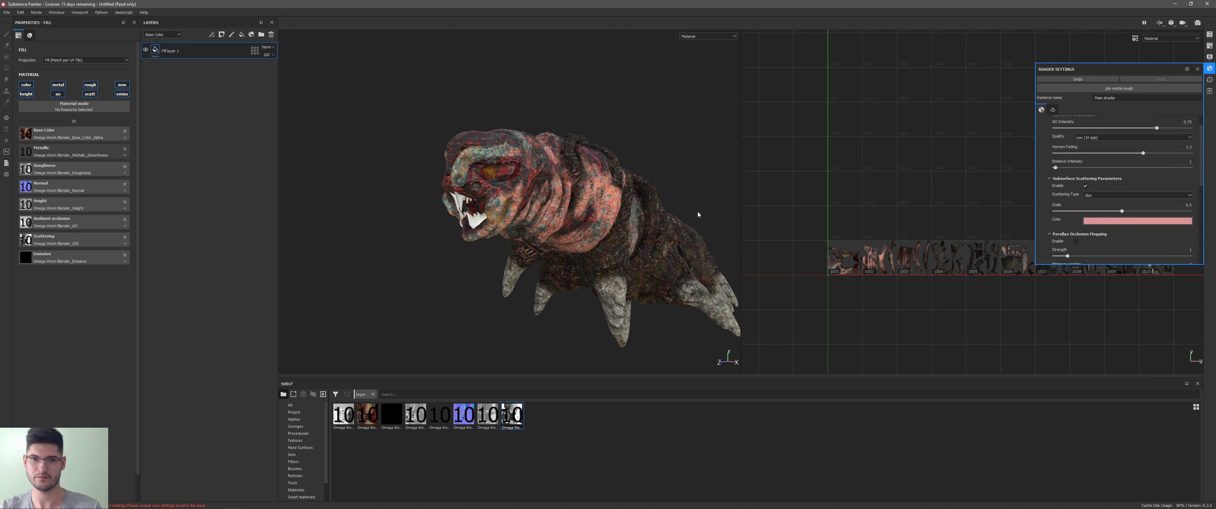
left_click_drag(697, 214, 601, 238, "alt")
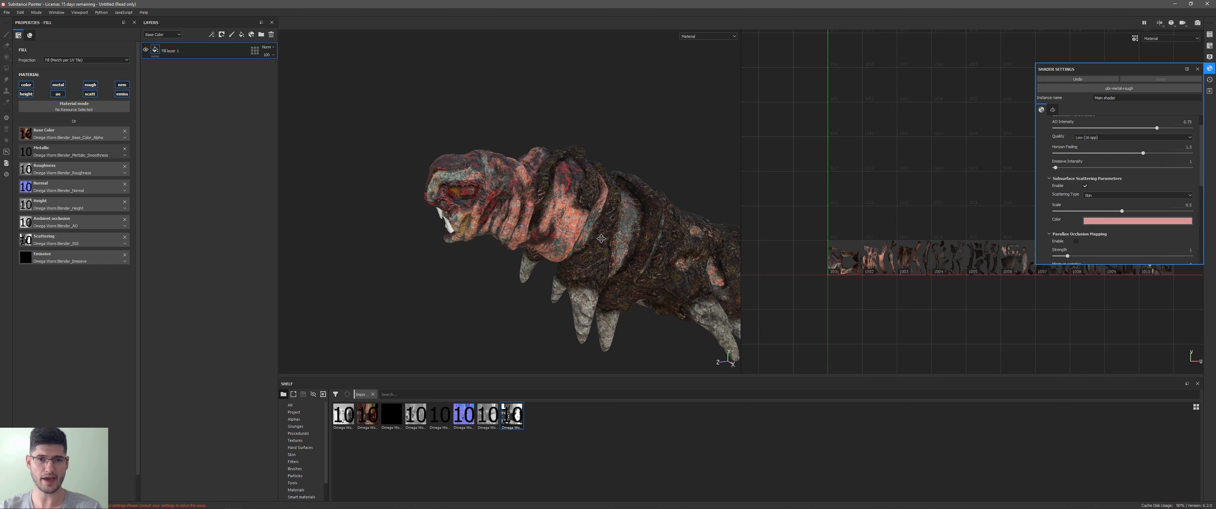
Step: Add a new paint layer above Fill layer 1 and pick one of Kyle's textured brushes
left_click(234, 34)
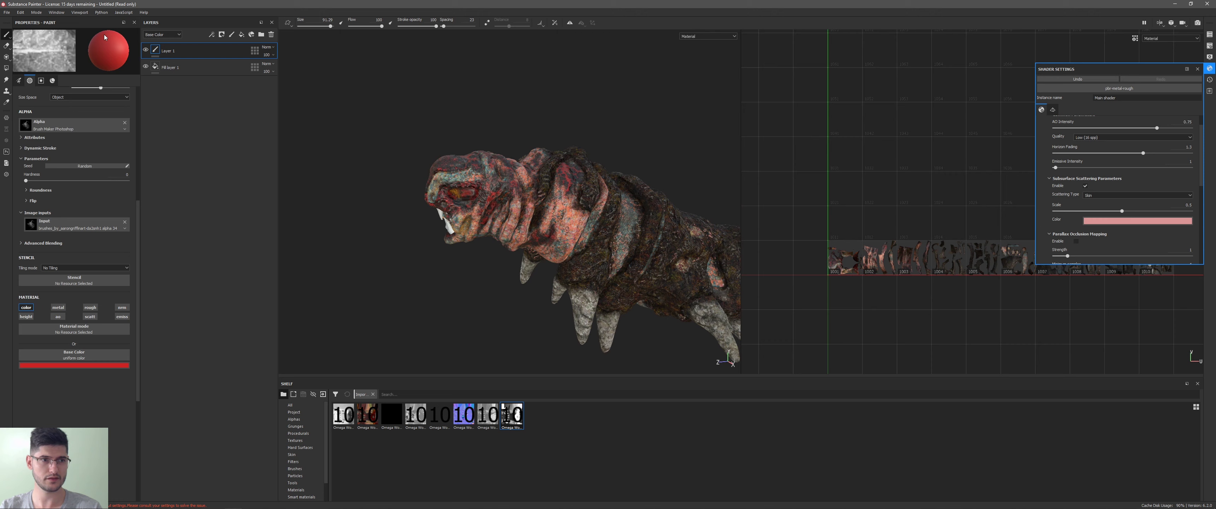
left_click(294, 469)
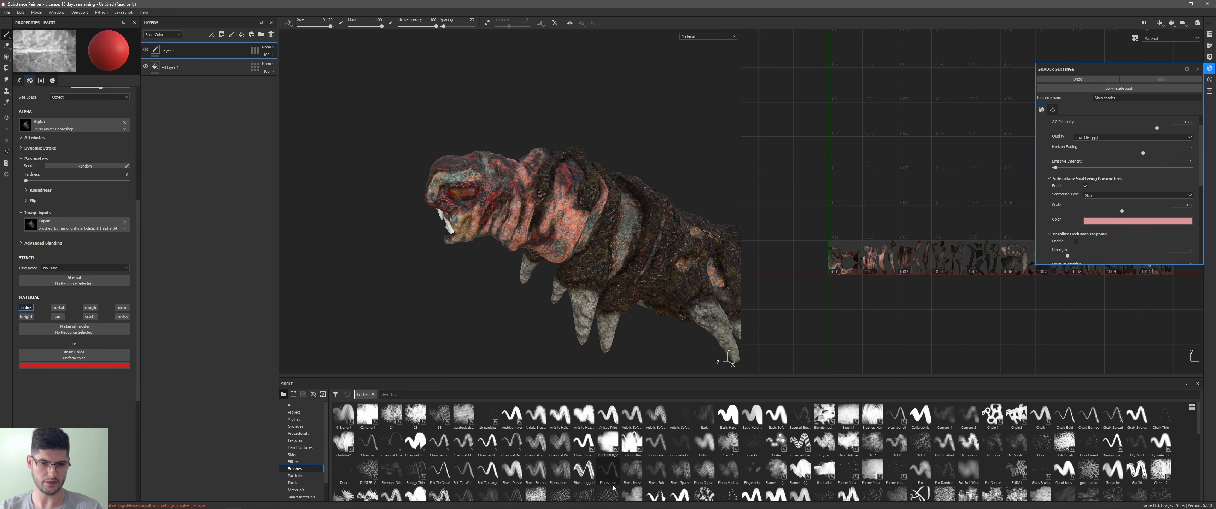
scroll(738, 467, "down", 3)
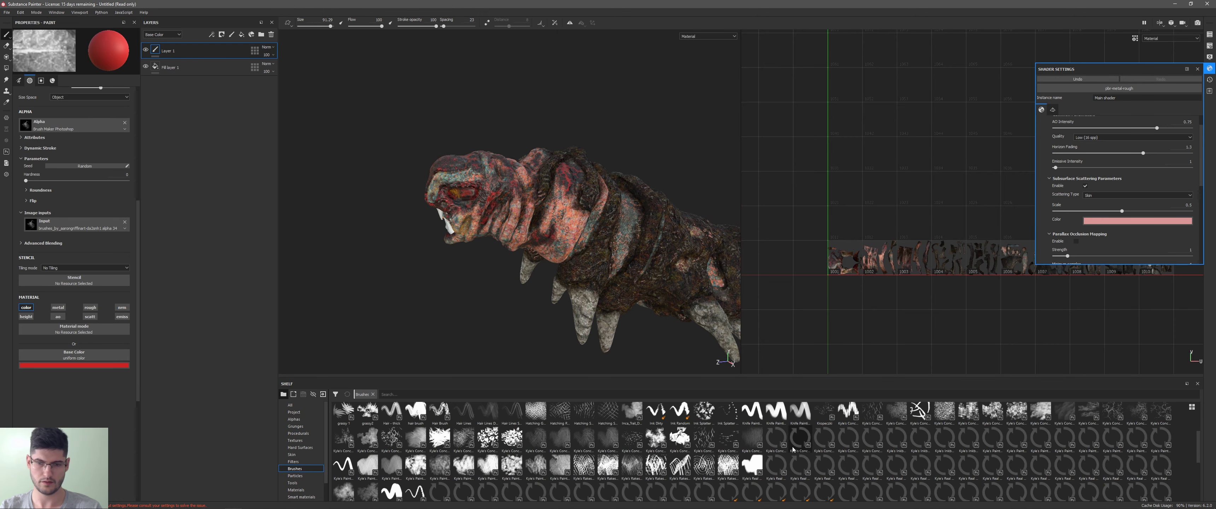
left_click(511, 439)
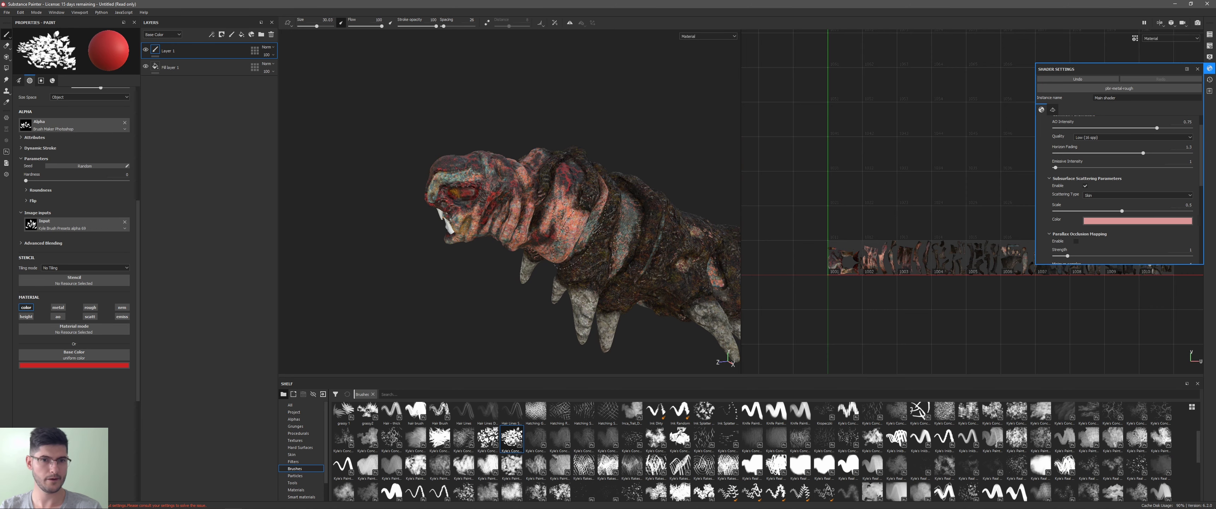
Step: Paint red test strokes over the worm's head and neck, then undo them
mouse_move(585, 231)
left_mouse_down()
mouse_move(536, 212)
mouse_move(557, 193)
mouse_move(646, 194)
mouse_move(637, 255)
mouse_move(656, 246)
mouse_move(616, 296)
left_mouse_up()
middle_click_drag(525, 165, 588, 122, "alt")
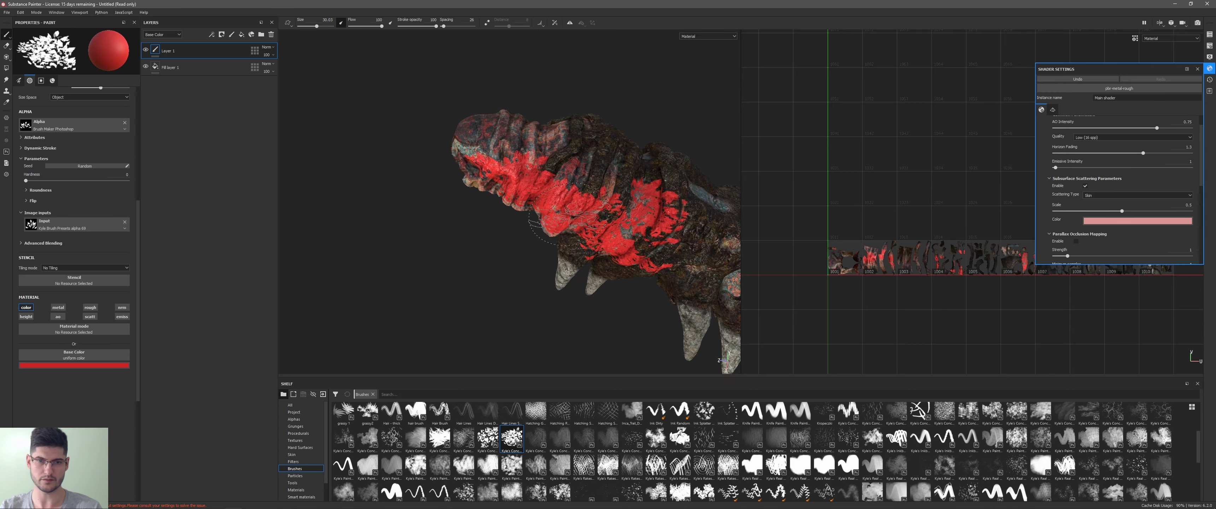
right_click_drag(570, 214, 599, 208, "alt")
left_click_drag(566, 212, 613, 179, "alt")
right_click_drag(529, 189, 557, 185, "alt")
mouse_move(512, 165)
left_mouse_down()
mouse_move(480, 201)
mouse_move(342, 137)
mouse_move(600, 213)
left_mouse_up()
right_click_drag(600, 212, 544, 226, "alt")
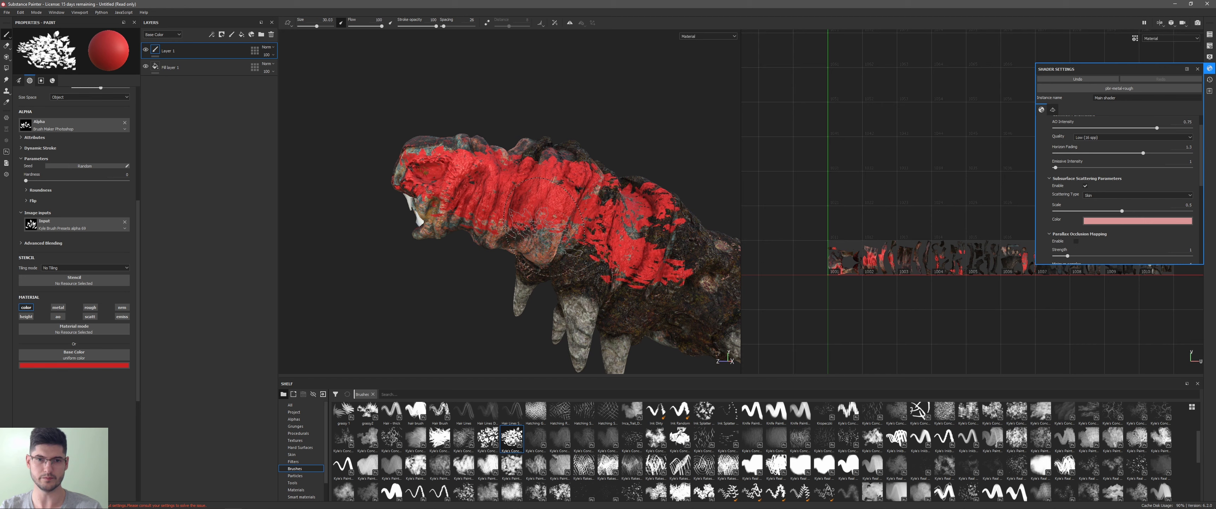
mouse_move(543, 220)
left_mouse_down("alt")
mouse_move(613, 187)
mouse_move(450, 267)
mouse_move(476, 283)
mouse_move(484, 331)
left_mouse_up("alt")
mouse_move(479, 294)
left_mouse_down("alt")
mouse_move(548, 247)
mouse_move(531, 241)
mouse_move(570, 223)
left_mouse_up("alt")
key("ctrl+z")
key("ctrl+z")
key("ctrl+z")
key("ctrl+z")
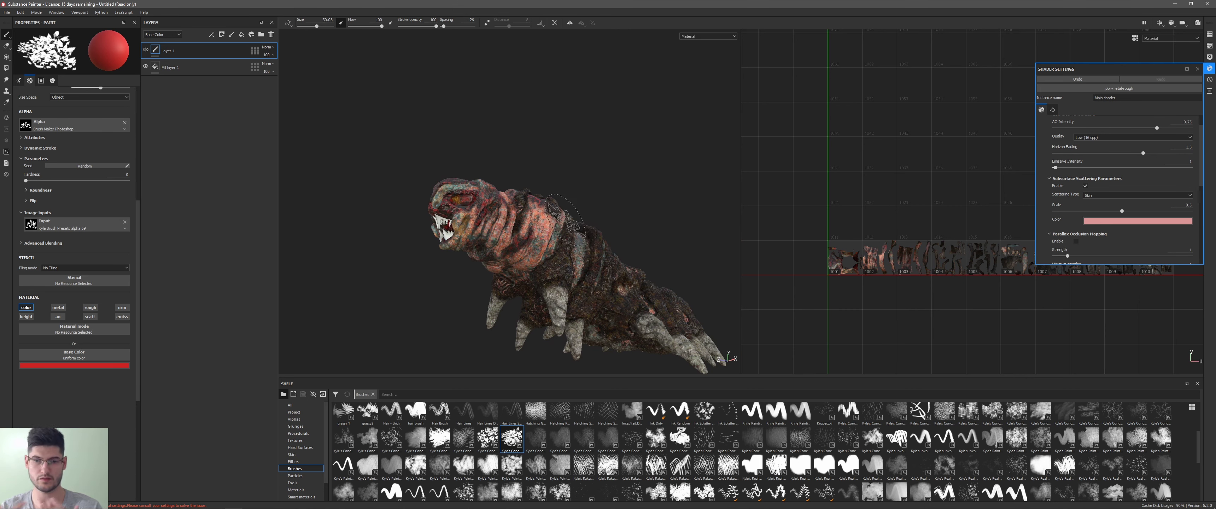
scroll(568, 218, "up", 6)
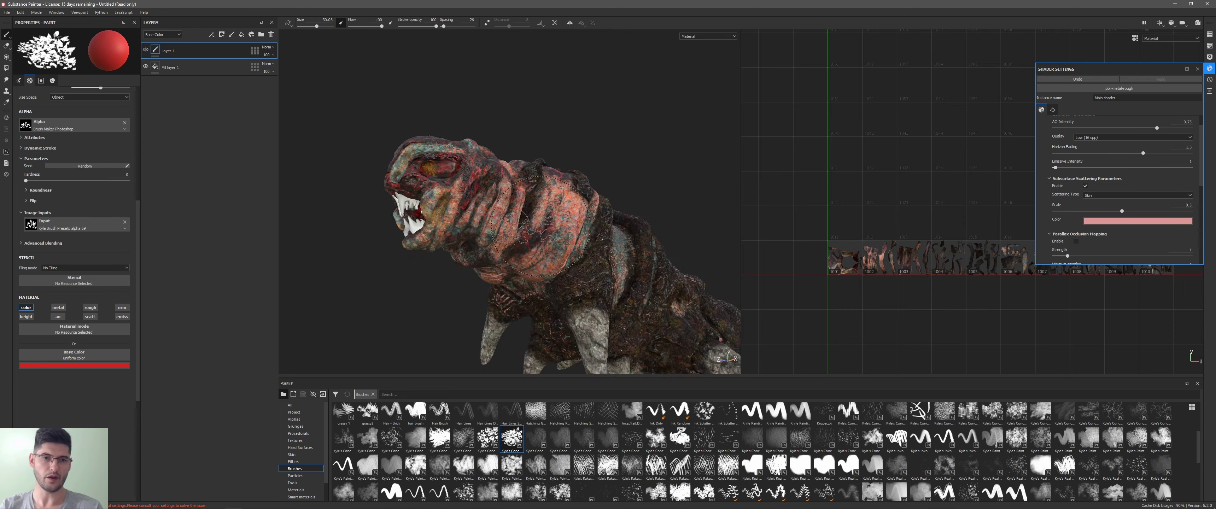
scroll(532, 233, "up", 4)
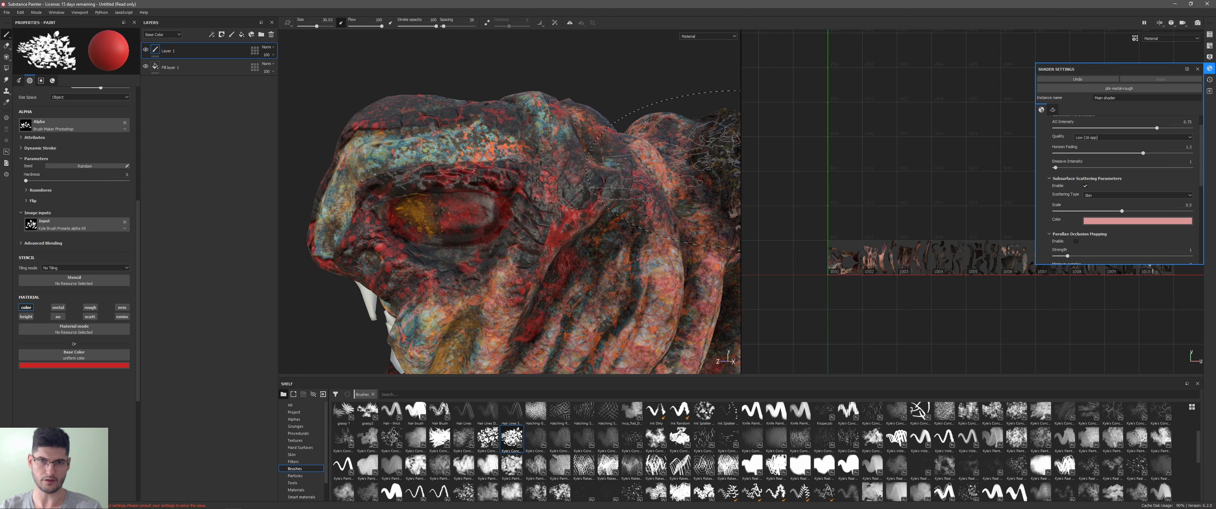
Step: Close Shader Settings, show the Texture Set List, and shrink the brush to about 8
left_click(1198, 69)
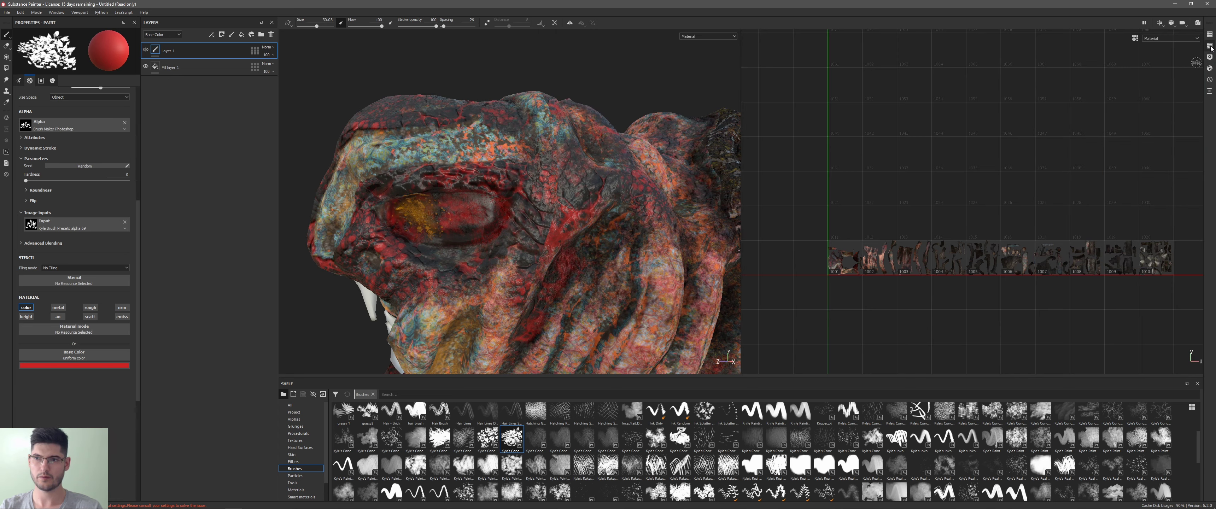
left_click(1209, 35)
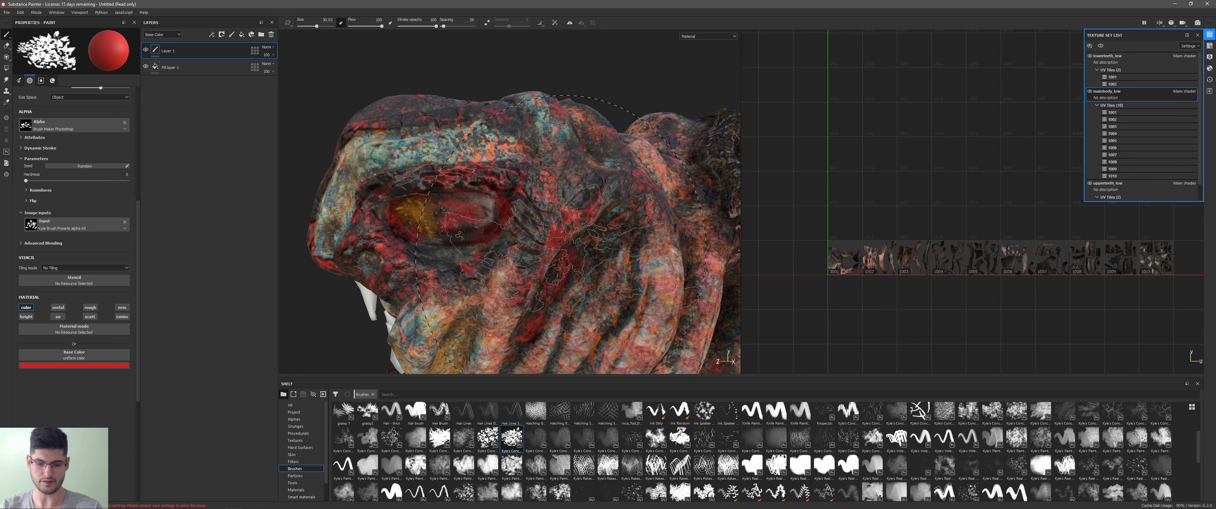
right_click_drag(570, 215, 517, 215, "ctrl")
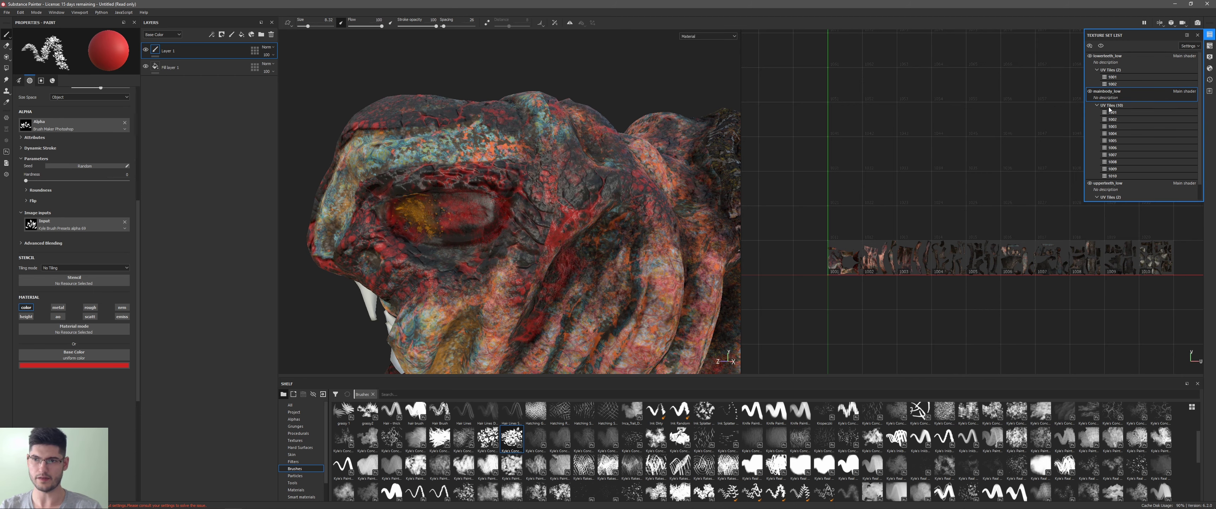
Step: Hide all texture sets except the main body mesh, then bring up Display Settings
left_click(1089, 56)
left_click(1089, 92)
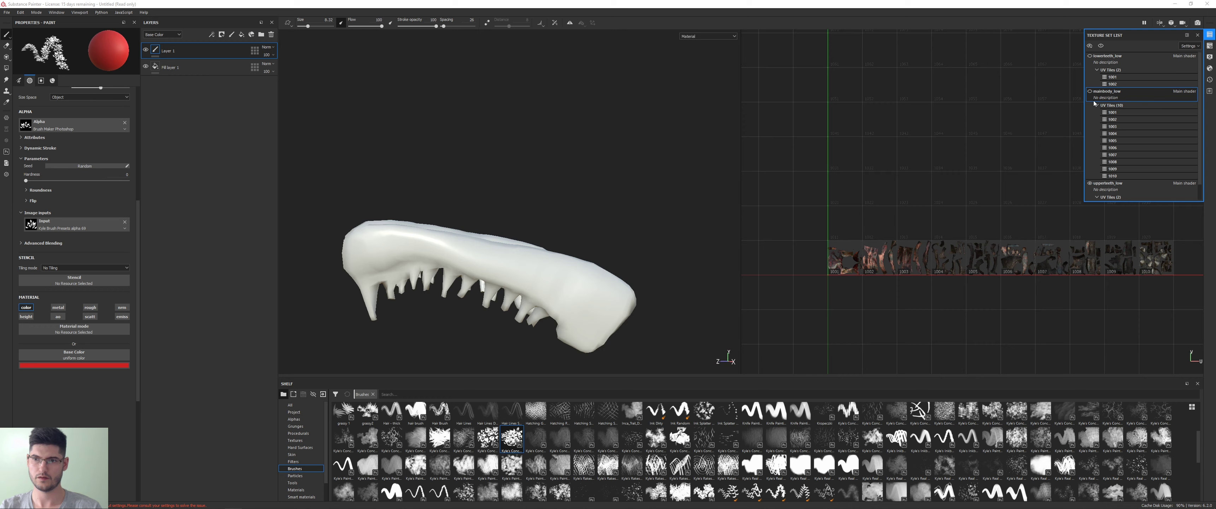
left_click(1089, 91)
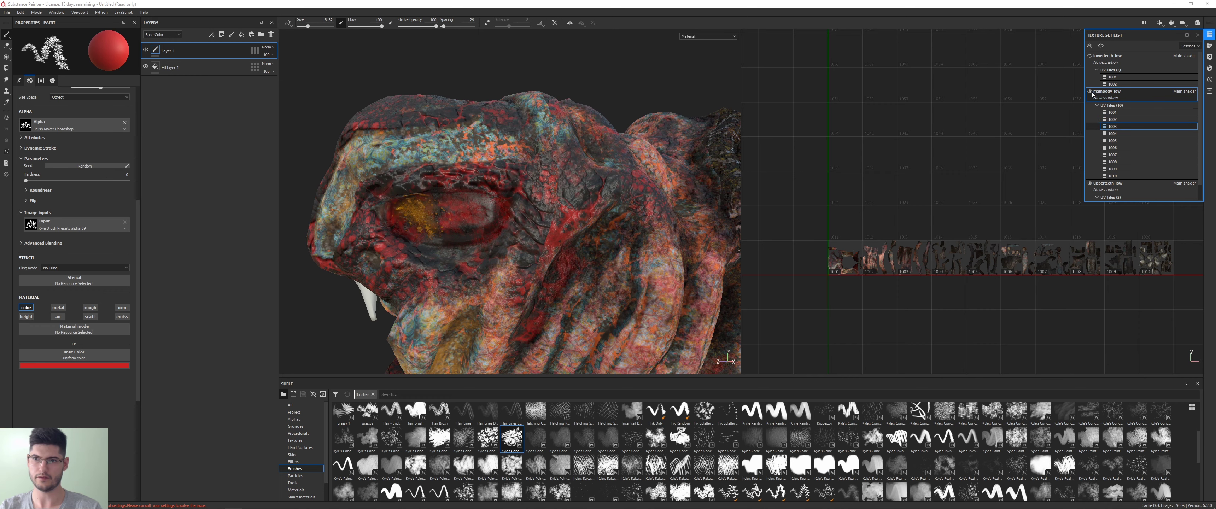
left_click(1089, 46)
left_click(1104, 64)
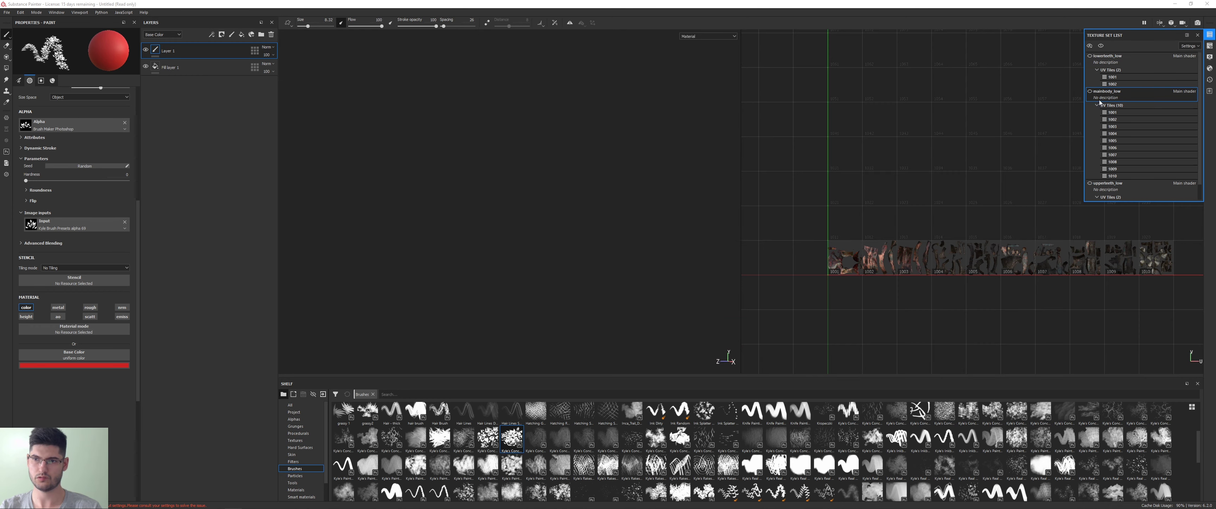
left_click(1089, 91)
scroll(595, 233, "up", 2)
scroll(596, 233, "down", 3)
left_click_drag(596, 234, 577, 175, "alt")
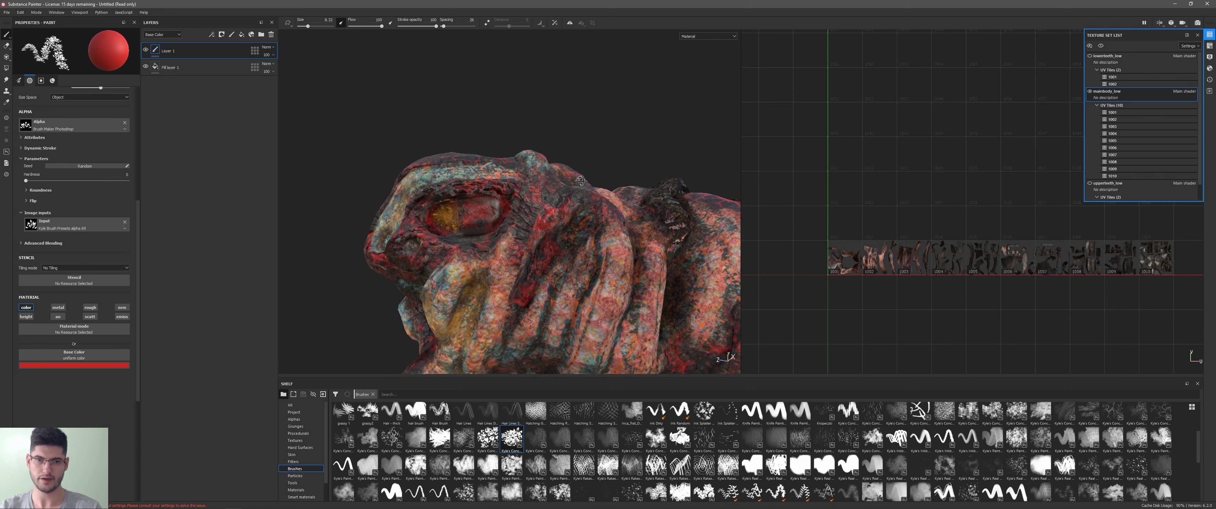
scroll(573, 174, "up", 1)
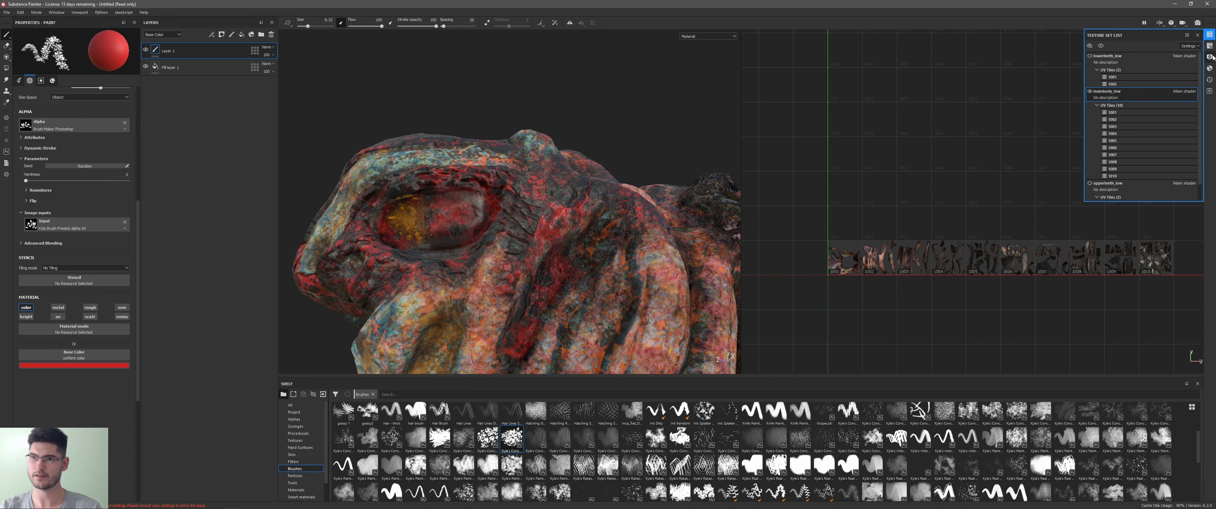
left_click(1209, 57)
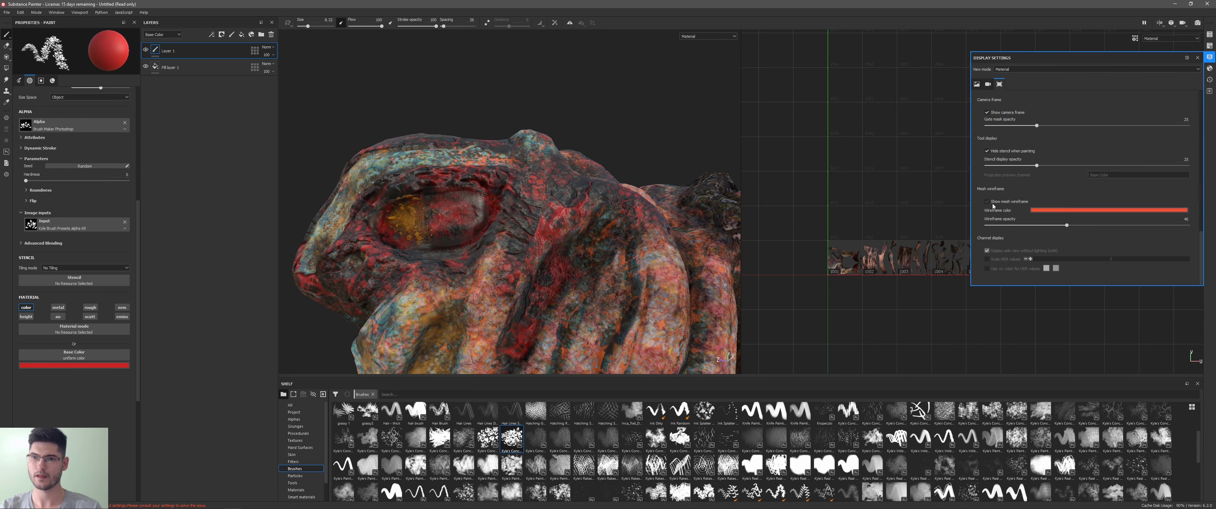
left_click(987, 201)
scroll(574, 150, "up", 2)
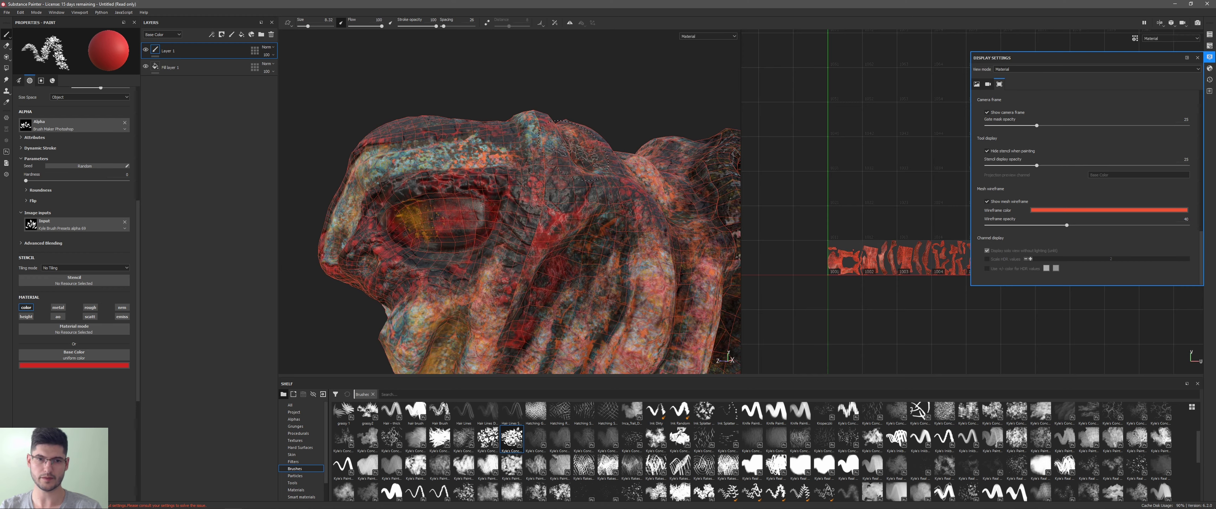
scroll(888, 285, "up", 1)
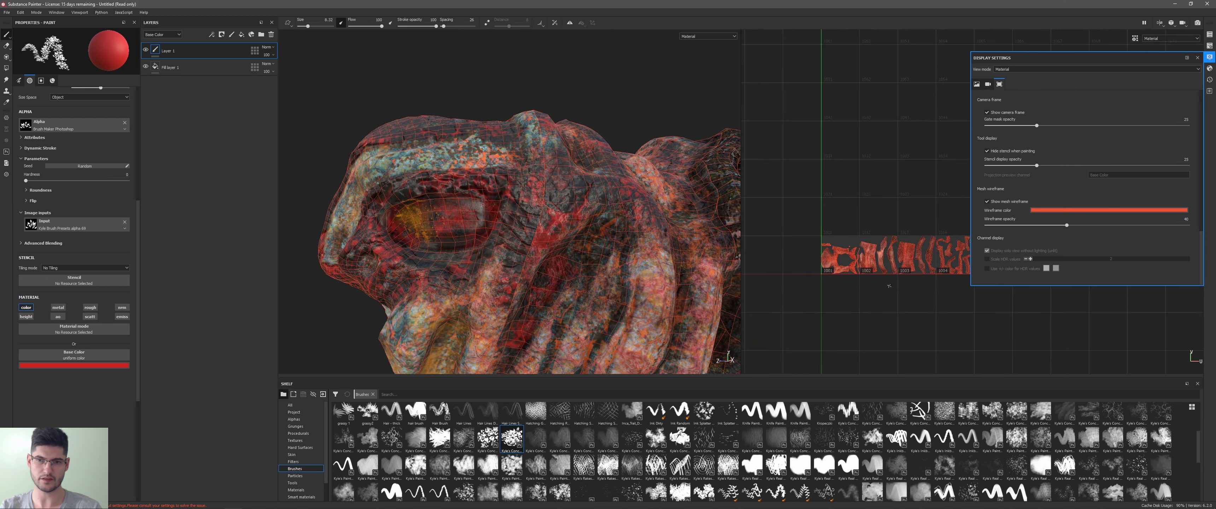
scroll(889, 285, "up", 5)
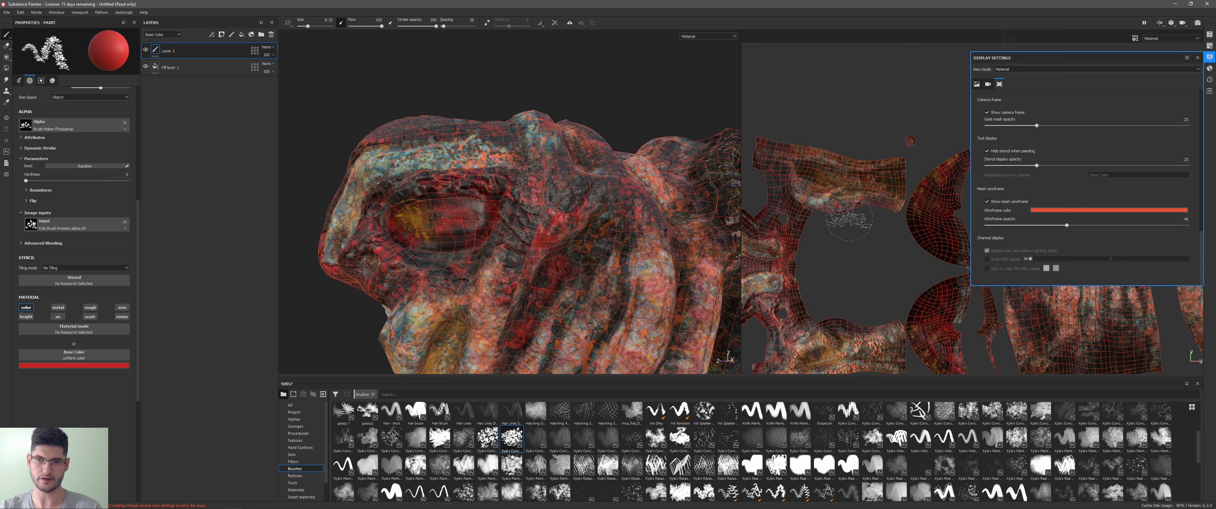
scroll(848, 218, "down", 3)
scroll(493, 237, "down", 1)
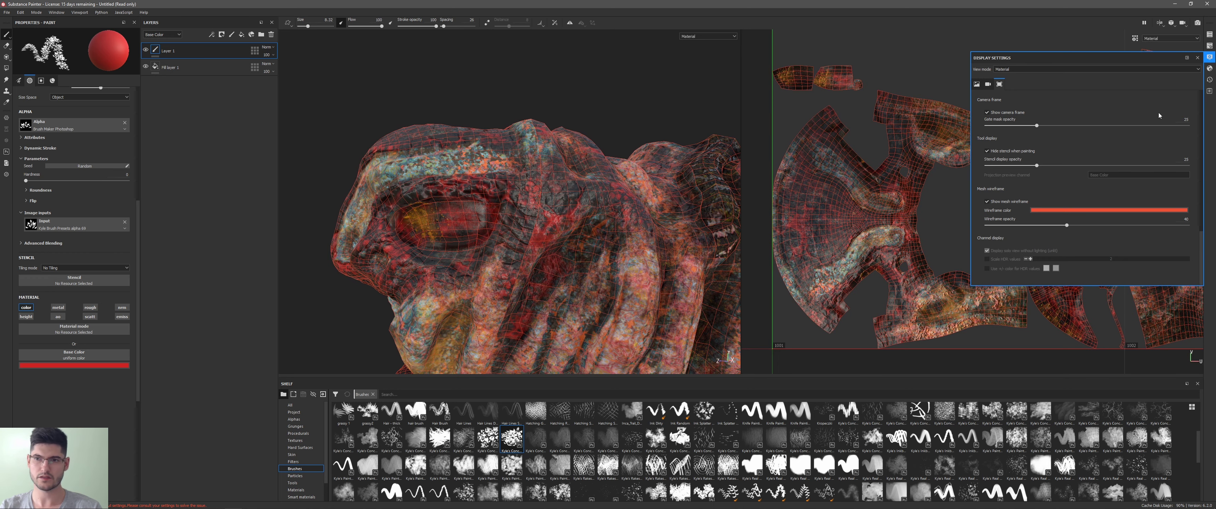
left_click(987, 201)
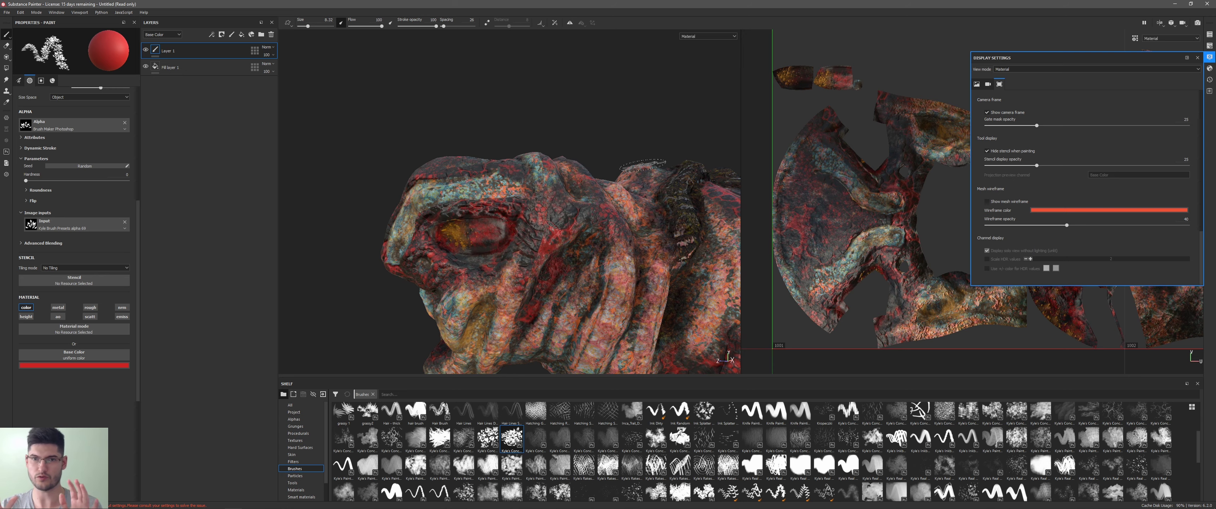
mouse_move(679, 173)
left_mouse_down("alt")
mouse_move(616, 227)
mouse_move(660, 215)
left_mouse_up("alt")
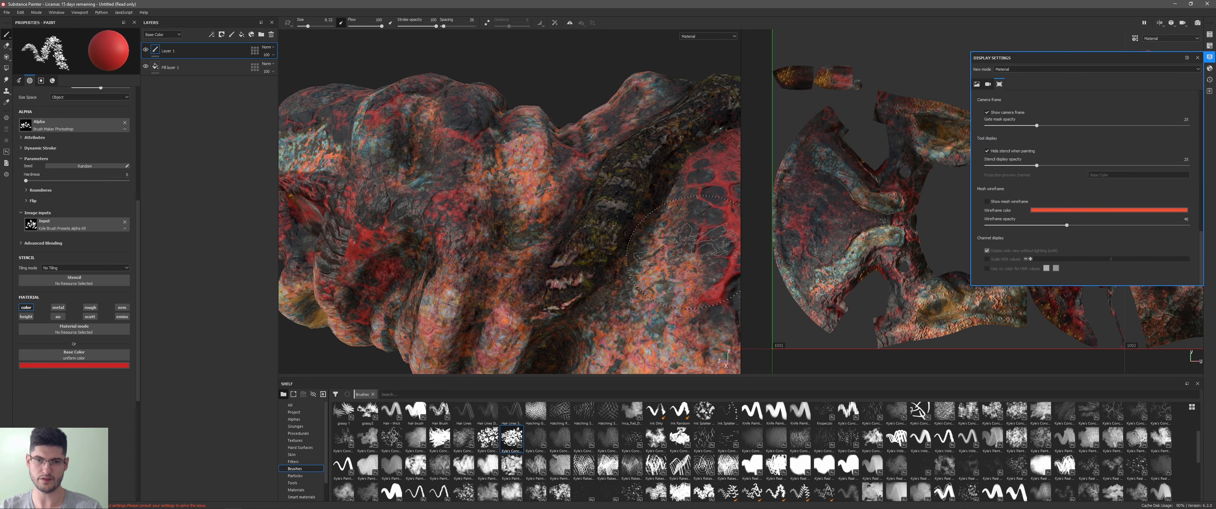
mouse_move(689, 288)
left_mouse_down()
mouse_move(689, 234)
mouse_move(588, 236)
mouse_move(614, 182)
mouse_move(677, 243)
mouse_move(628, 260)
mouse_move(595, 211)
mouse_move(609, 193)
left_mouse_up()
key("ctrl+z")
key("ctrl+z")
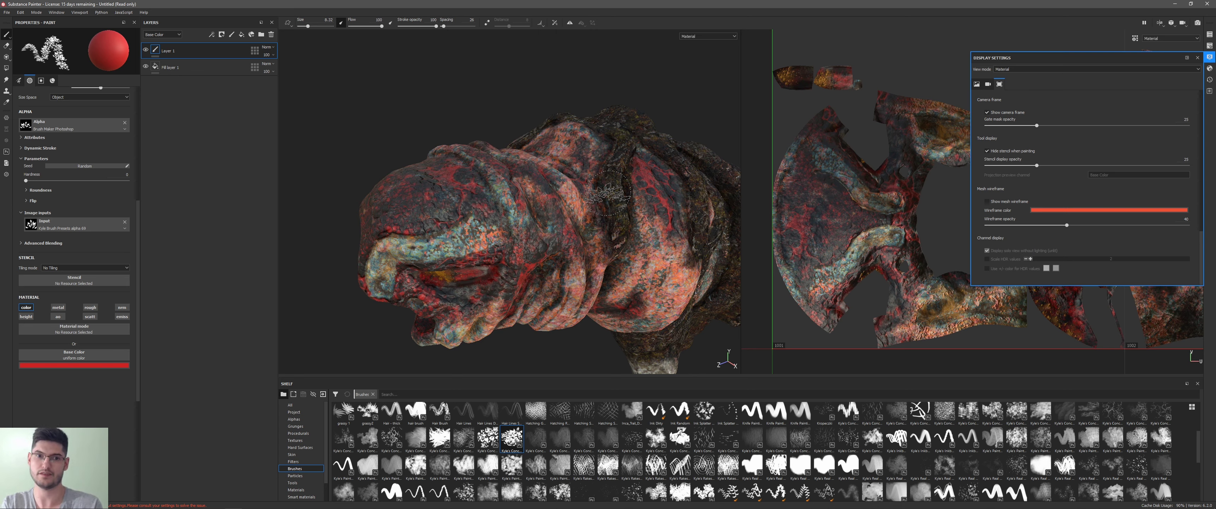
left_click_drag(588, 280, 520, 237, "alt")
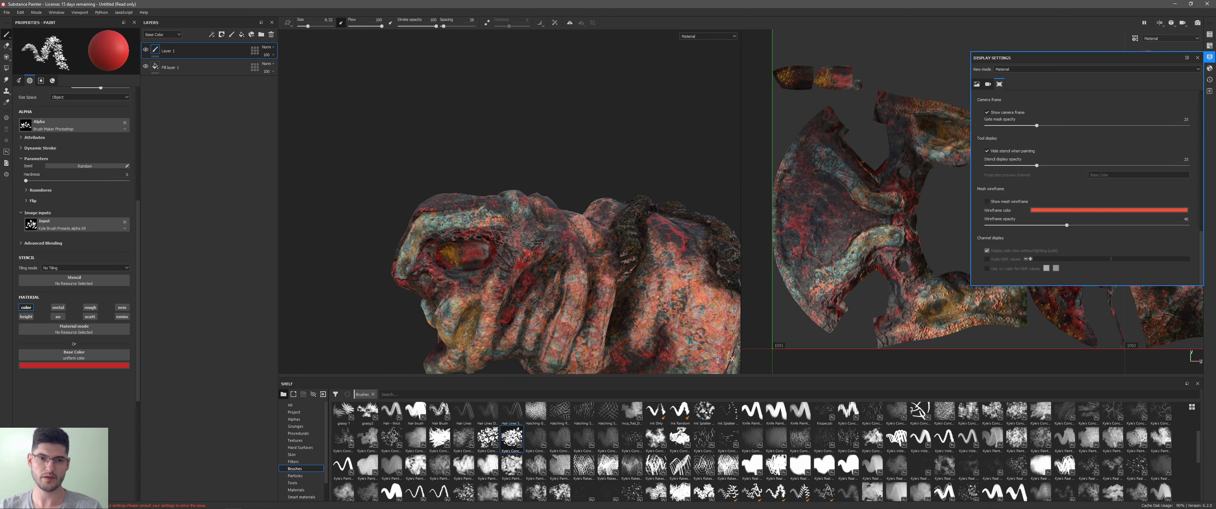
middle_click_drag(519, 237, 539, 234, "alt")
right_click_drag(540, 233, 568, 228, "alt")
scroll(566, 227, "up", 3)
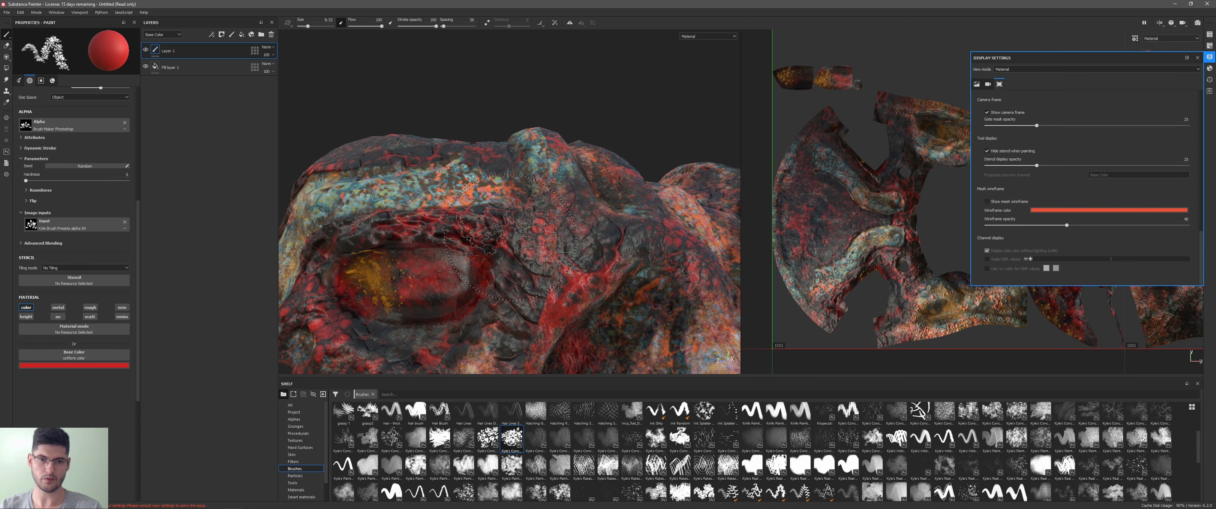
scroll(612, 260, "down", 1)
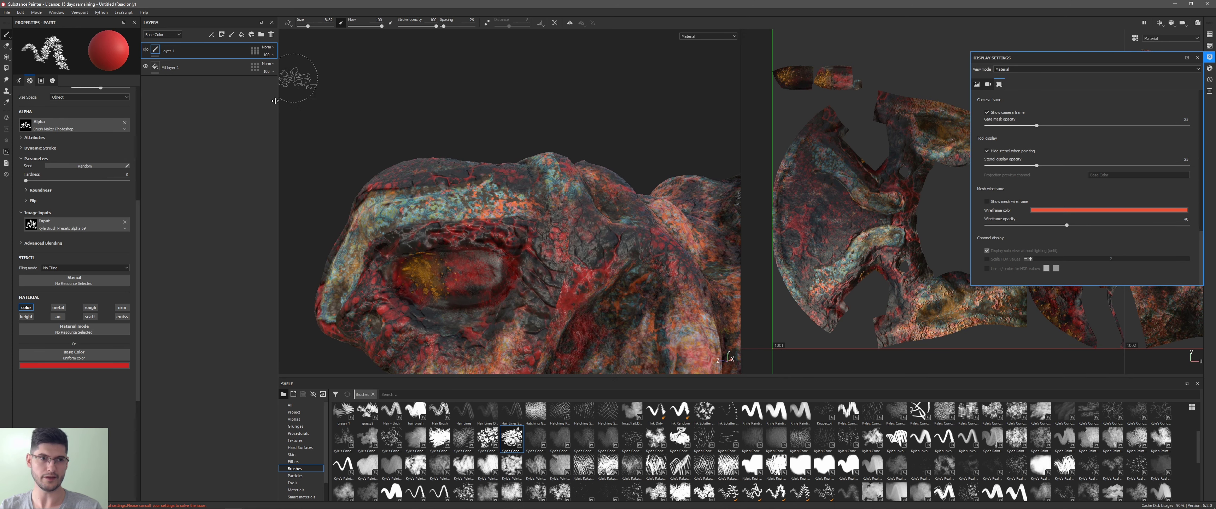
Step: Switch to the Clone tool and orbit the view onto the worm's forehead
left_click(6, 92)
scroll(578, 256, "up", 2)
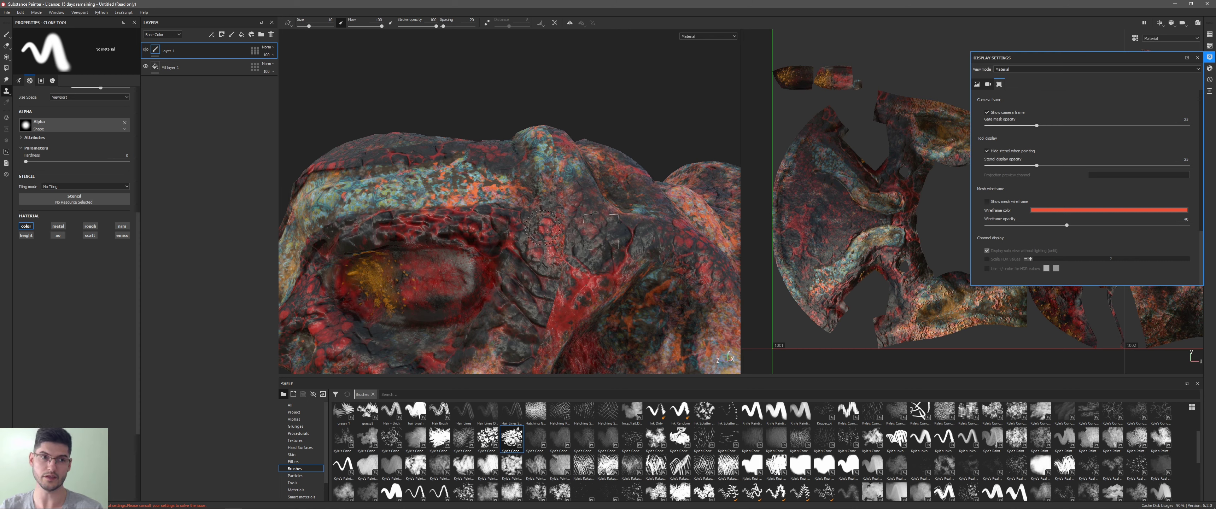
left_click_drag(604, 213, 595, 269, "alt")
scroll(595, 269, "down", 3)
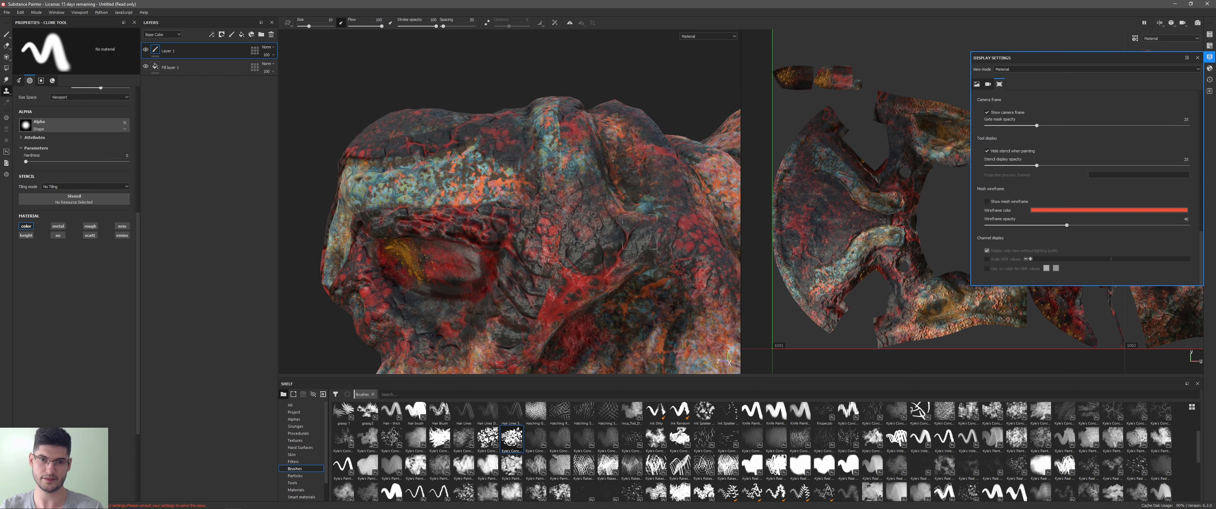
scroll(580, 258, "up", 4)
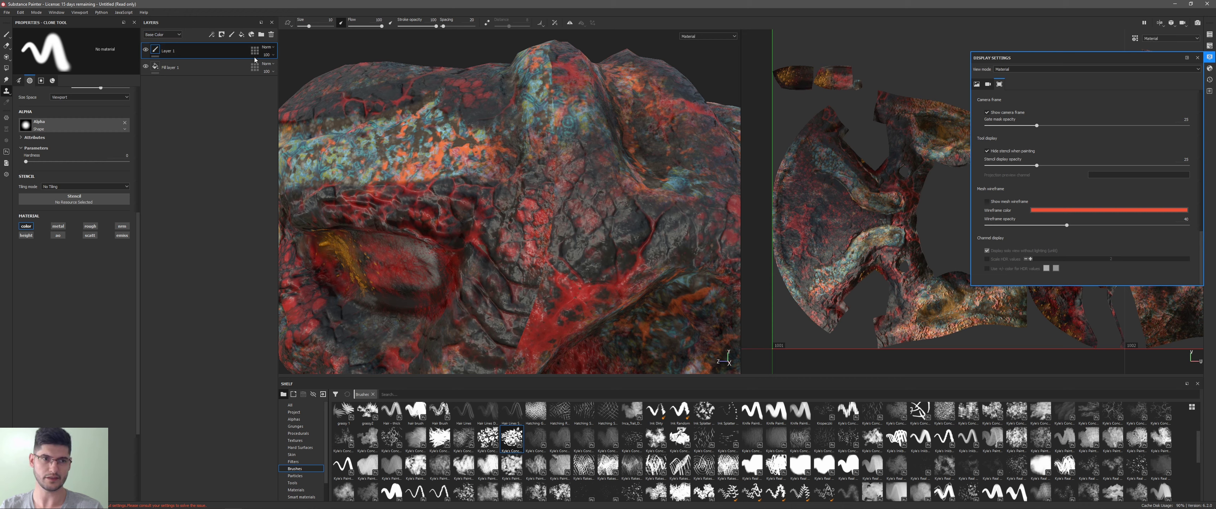
Step: Set Layer 1 to Passthrough in the Base Color, Metallic and Roughness channels
left_click(267, 48)
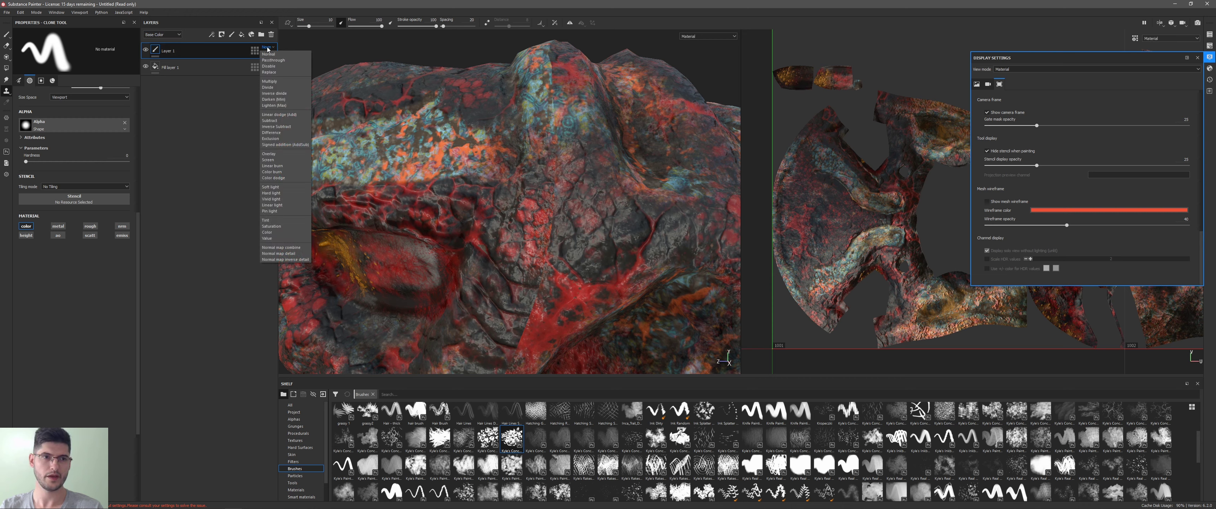
left_click(273, 60)
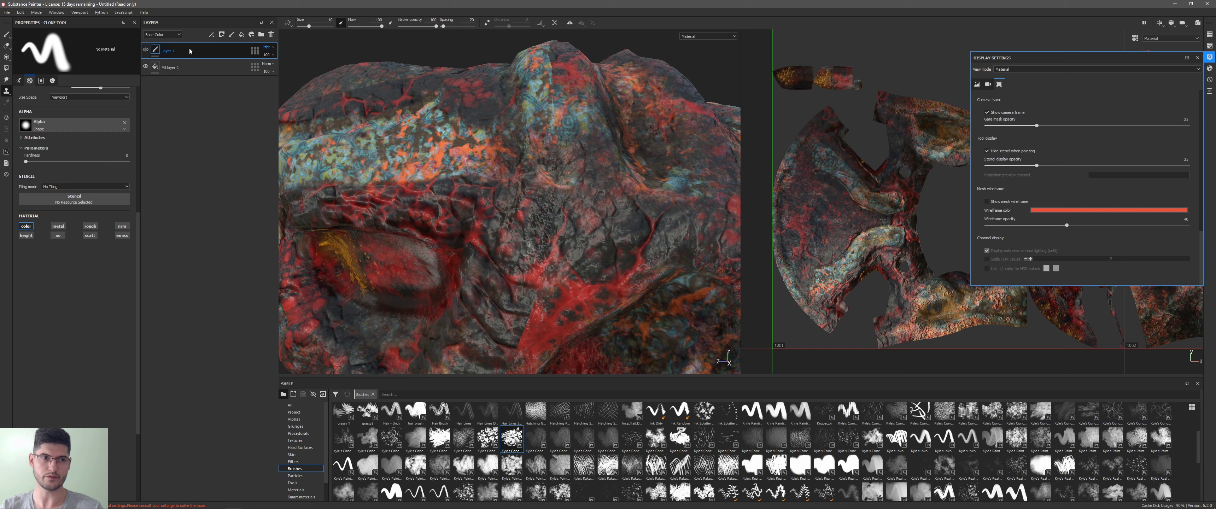
left_click(162, 34)
left_click(165, 46)
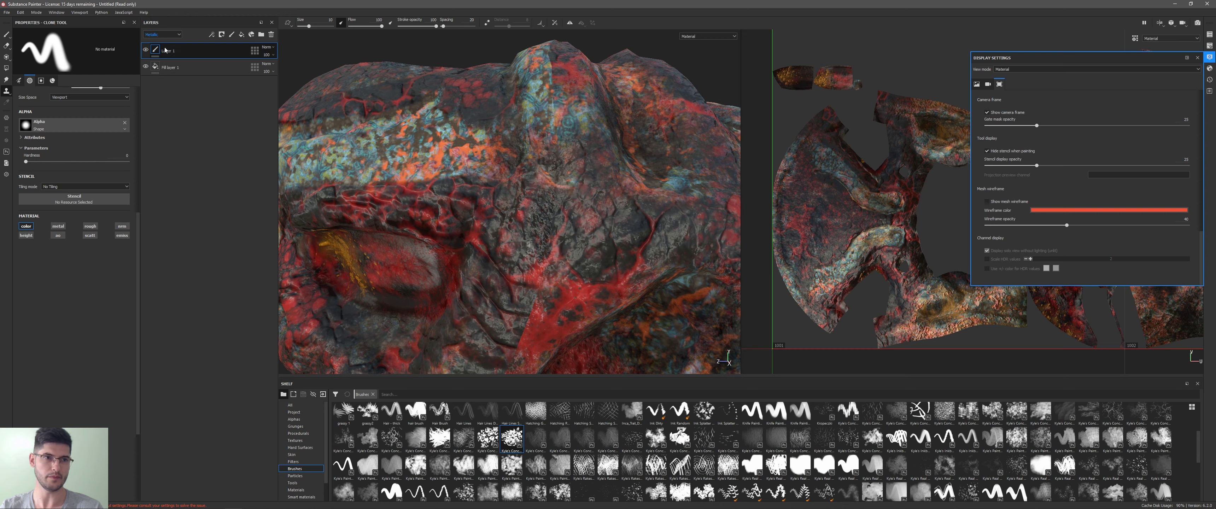
left_click(264, 49)
left_click(269, 61)
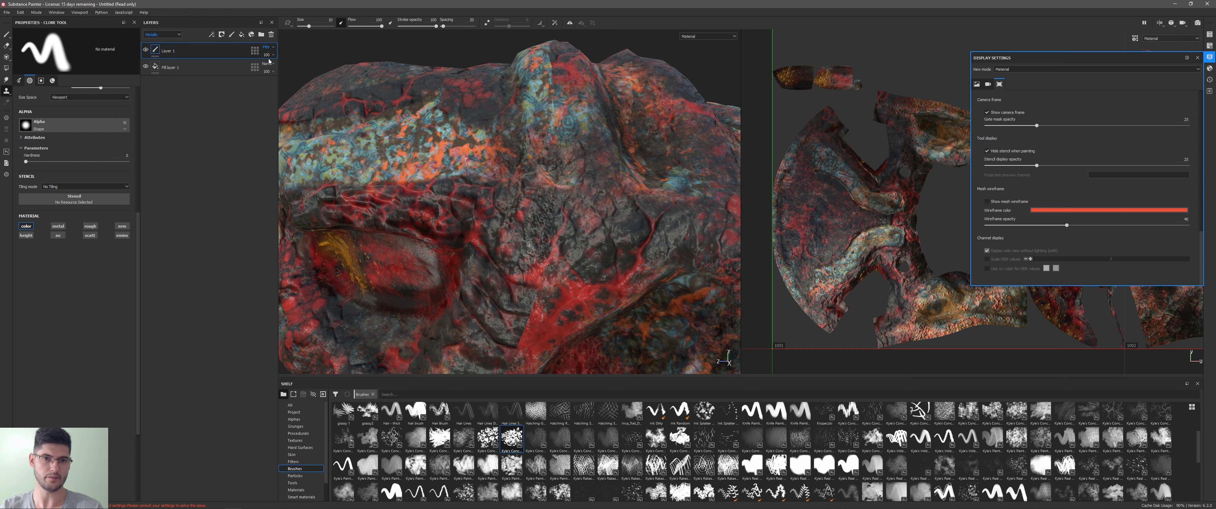
left_click(163, 35)
left_click(160, 51)
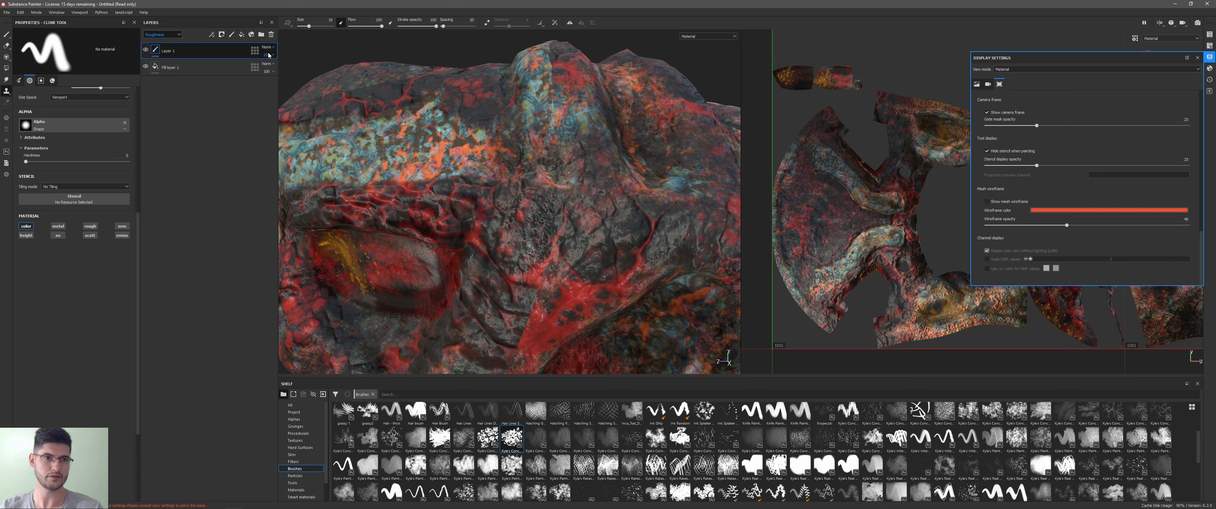
left_click(267, 48)
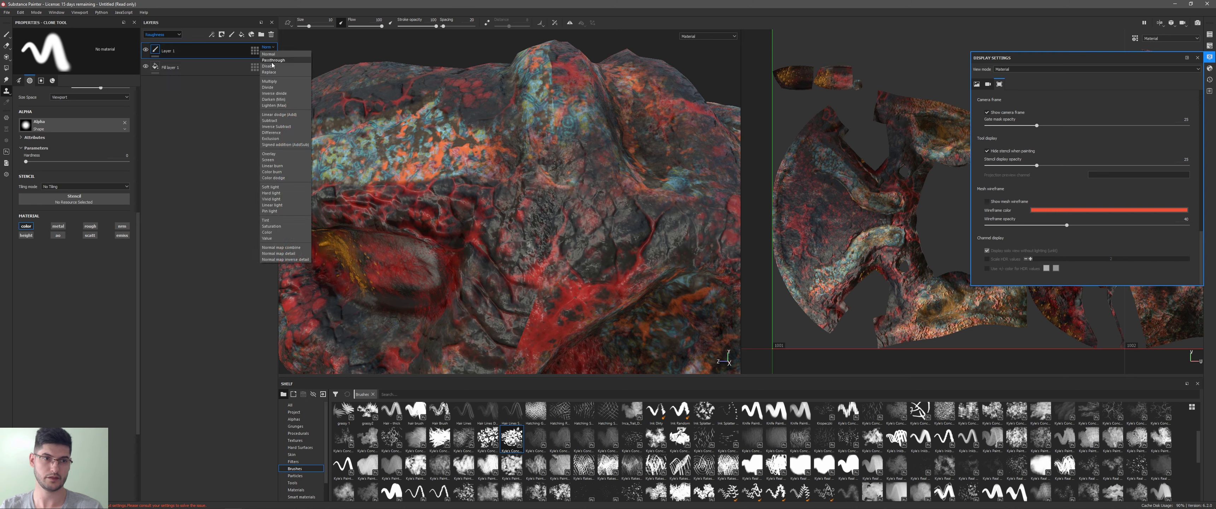
left_click(273, 60)
Step: Disable Layer 1 in Normal and set it to Passthrough in Height and Ambient occlusion
left_click(160, 34)
left_click(163, 57)
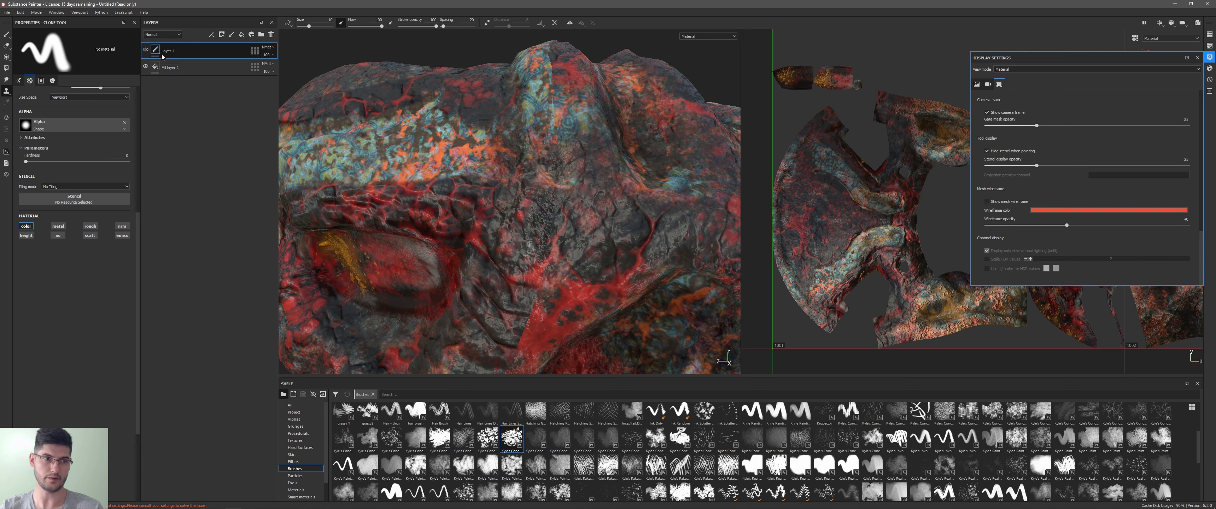
left_click(269, 47)
left_click(274, 63)
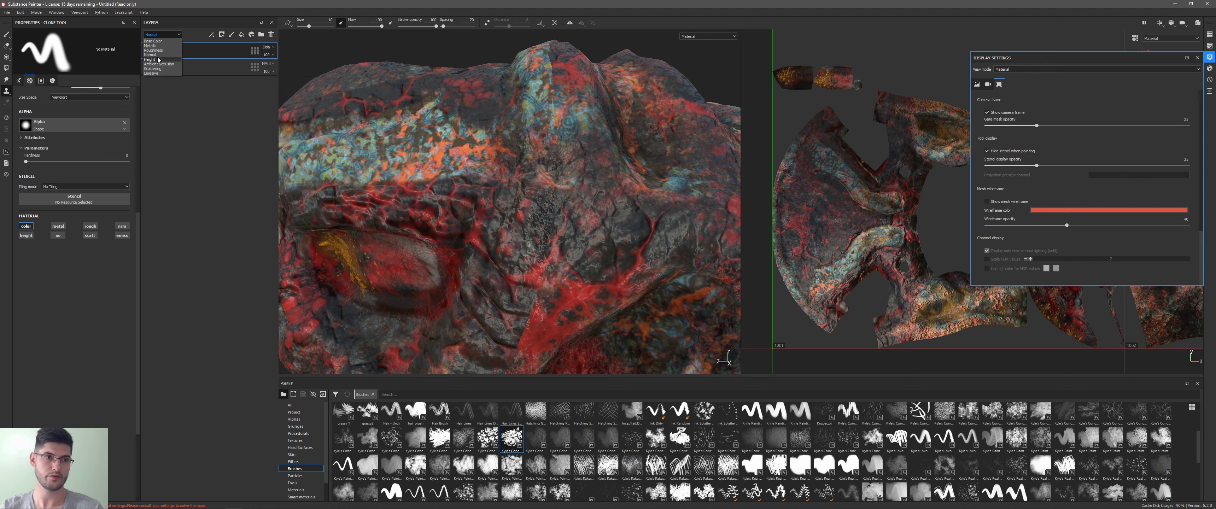
left_click(158, 59)
left_click(268, 47)
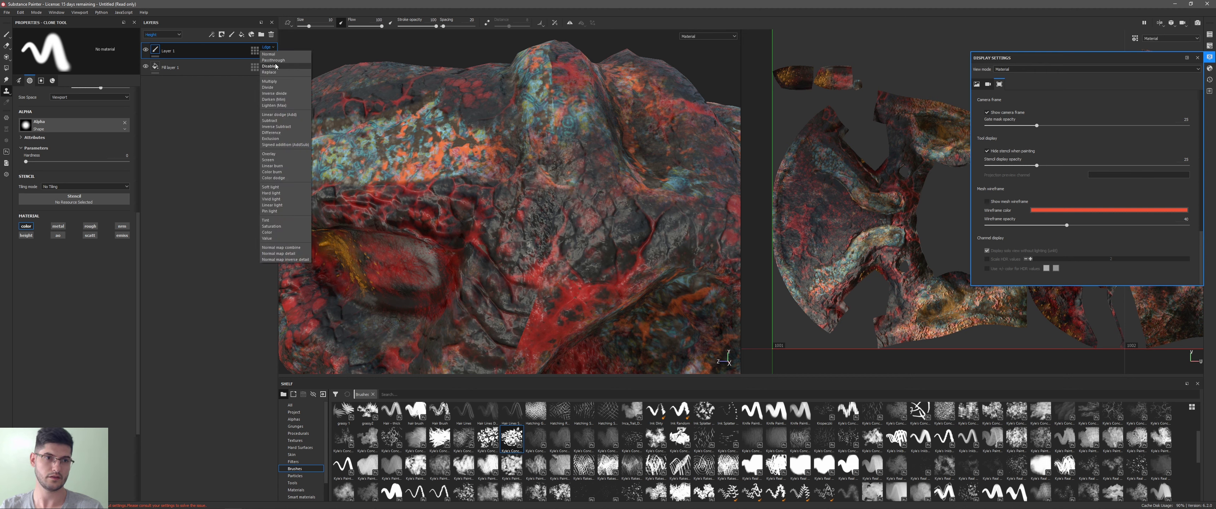
left_click(273, 60)
left_click(163, 34)
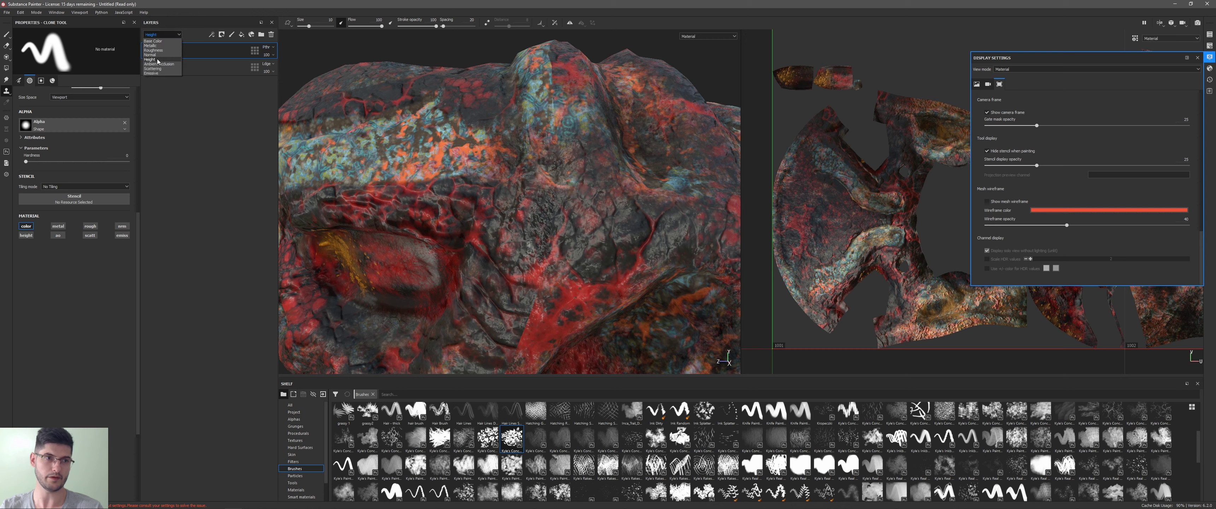
left_click(160, 64)
left_click(266, 48)
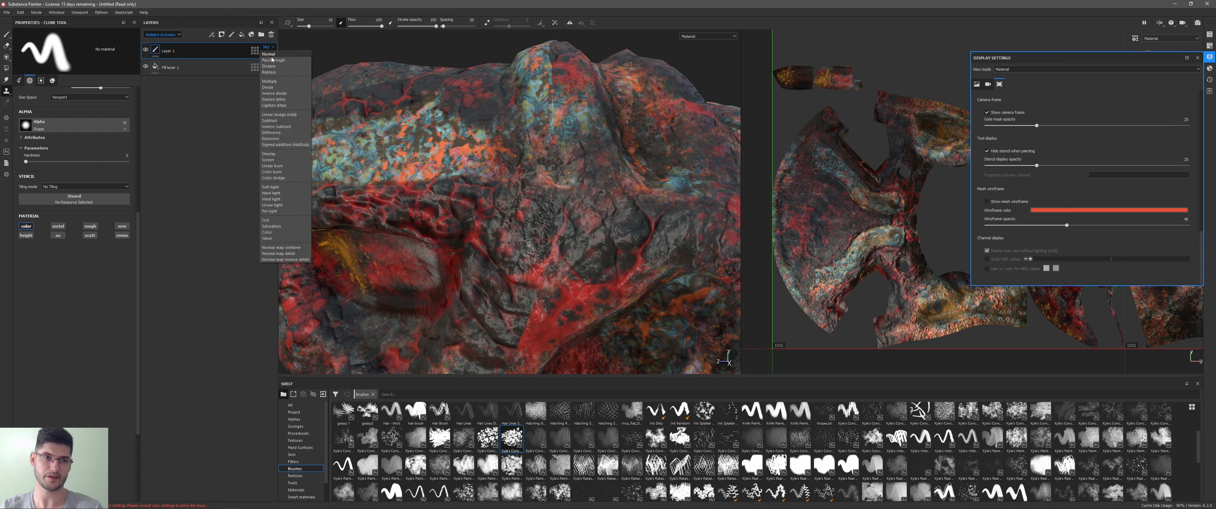
left_click(273, 60)
Step: Set Layer 1 to Passthrough in the Scattering and Emissive channels
left_click(162, 35)
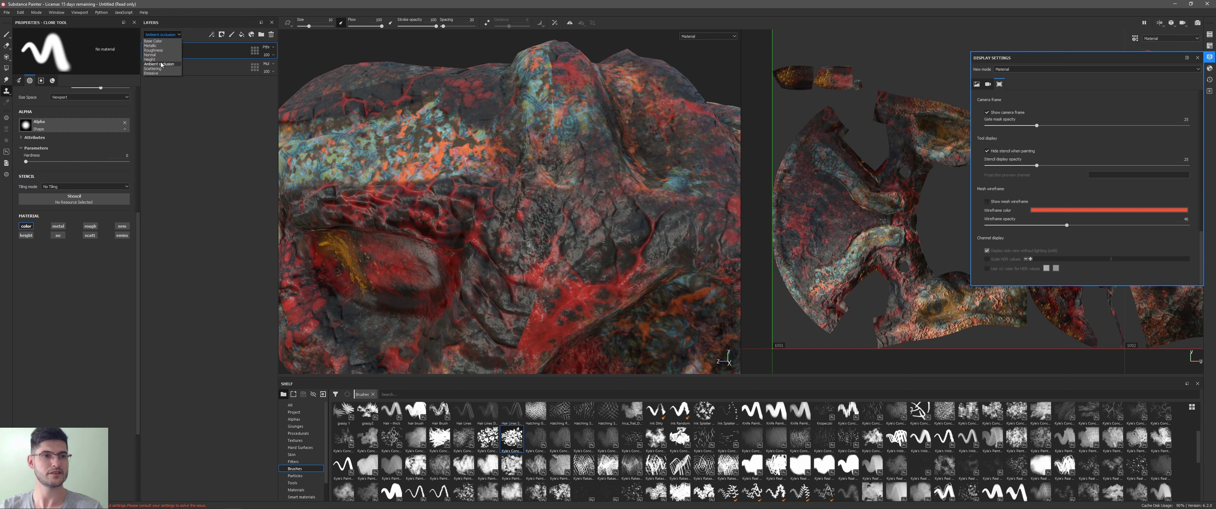
left_click(153, 69)
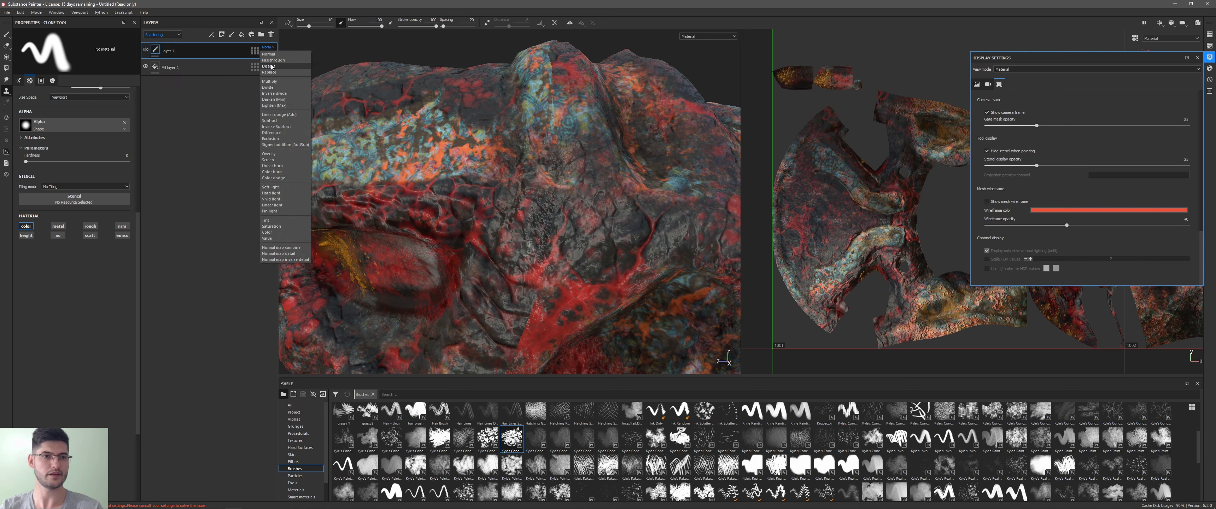
left_click(272, 60)
left_click(163, 35)
left_click(151, 73)
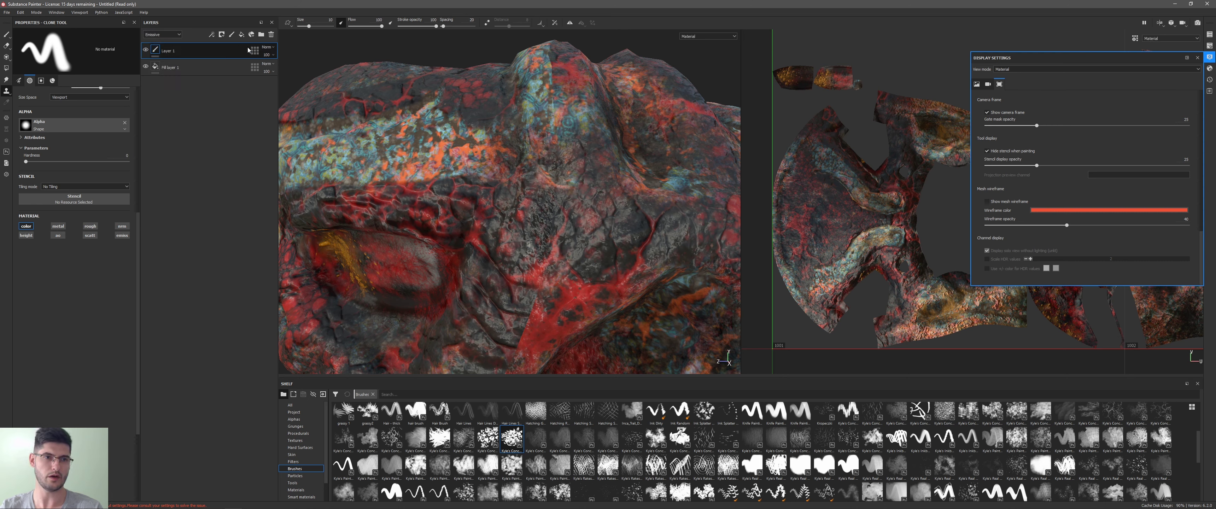
left_click(266, 47)
left_click(274, 61)
left_click(162, 35)
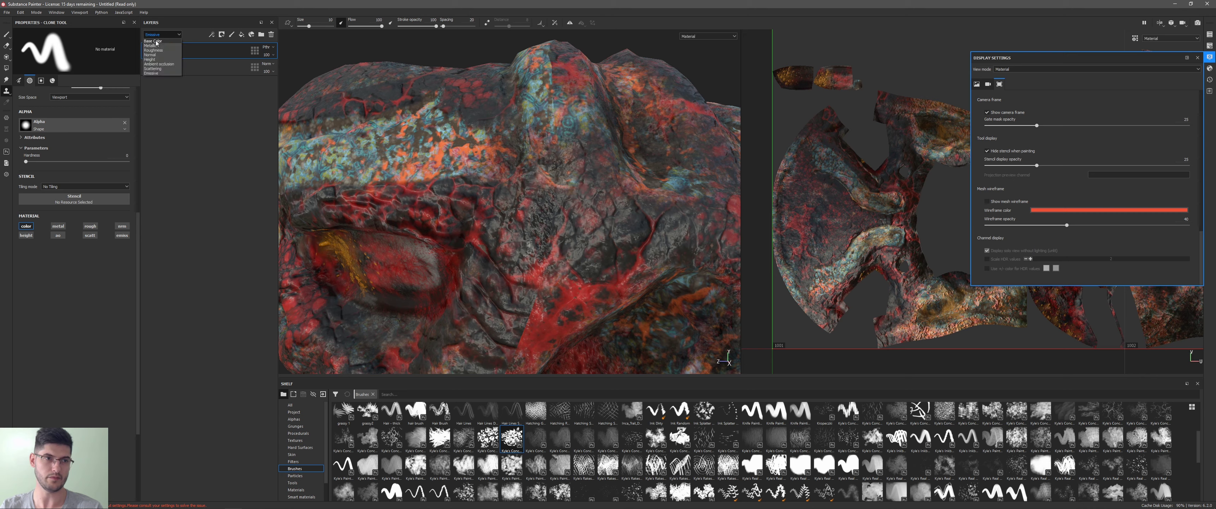
Step: Return to the Base Color channel and paint two clone strokes down across the worm's head
left_click(156, 41)
mouse_move(460, 132)
left_mouse_down("alt")
mouse_move(486, 134)
mouse_move(450, 123)
mouse_move(491, 146)
left_mouse_up("alt")
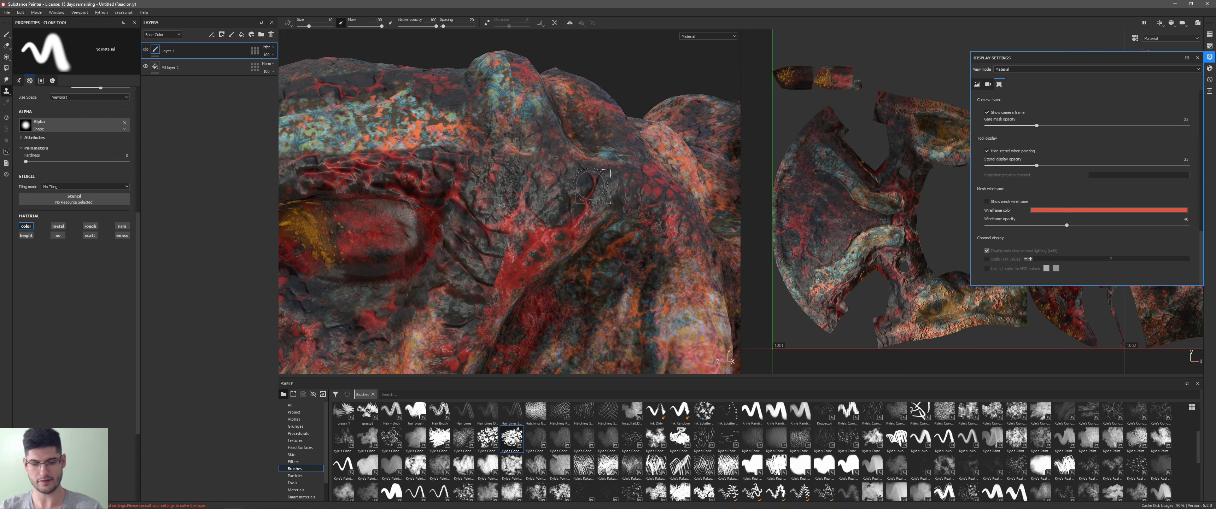
left_click_drag(608, 173, 612, 176, "alt")
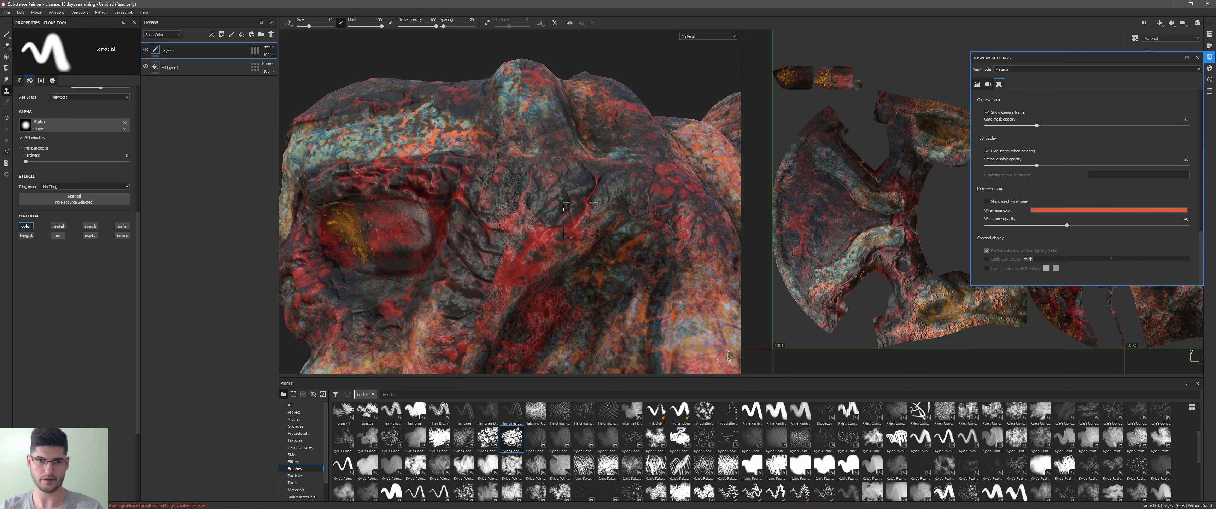
left_click_drag(508, 228, 496, 274)
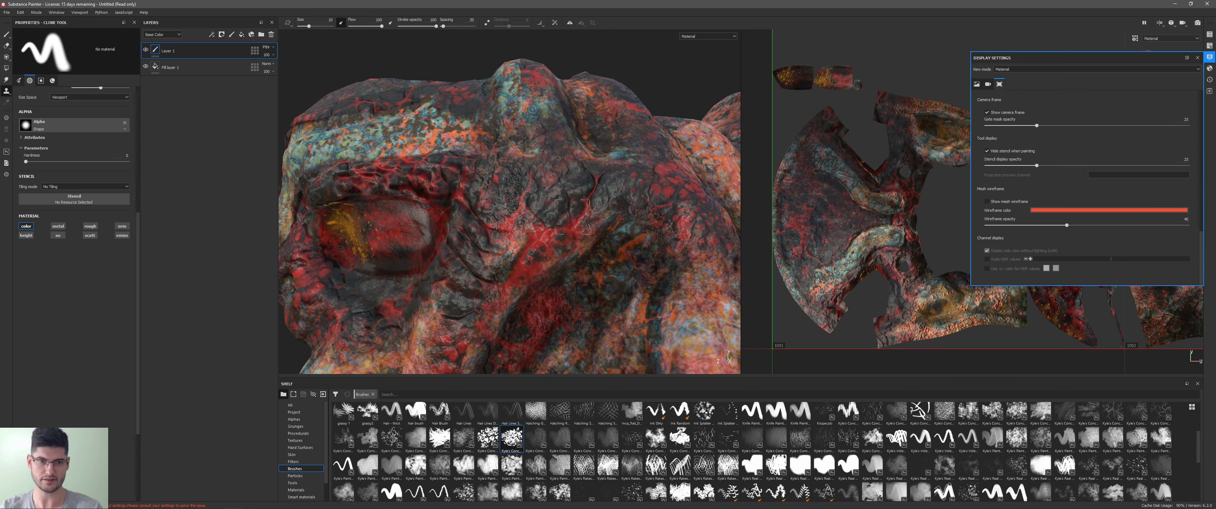
left_click_drag(517, 123, 516, 205)
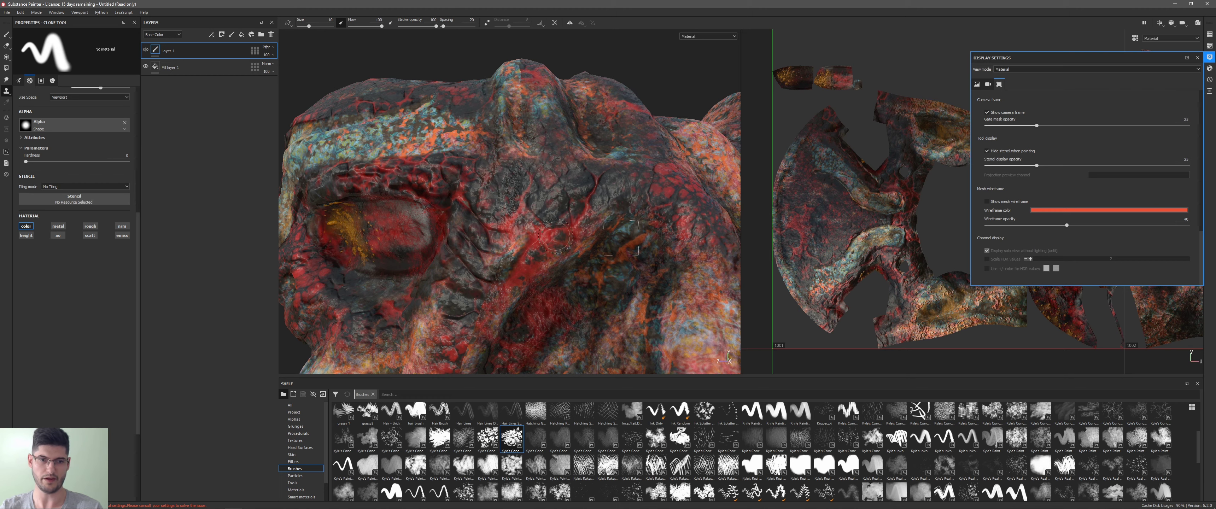
Step: Orbit and zoom in close on the head and underside to view the cloned patches
mouse_move(555, 236)
left_mouse_down("alt")
mouse_move(545, 143)
mouse_move(509, 191)
left_mouse_up("alt")
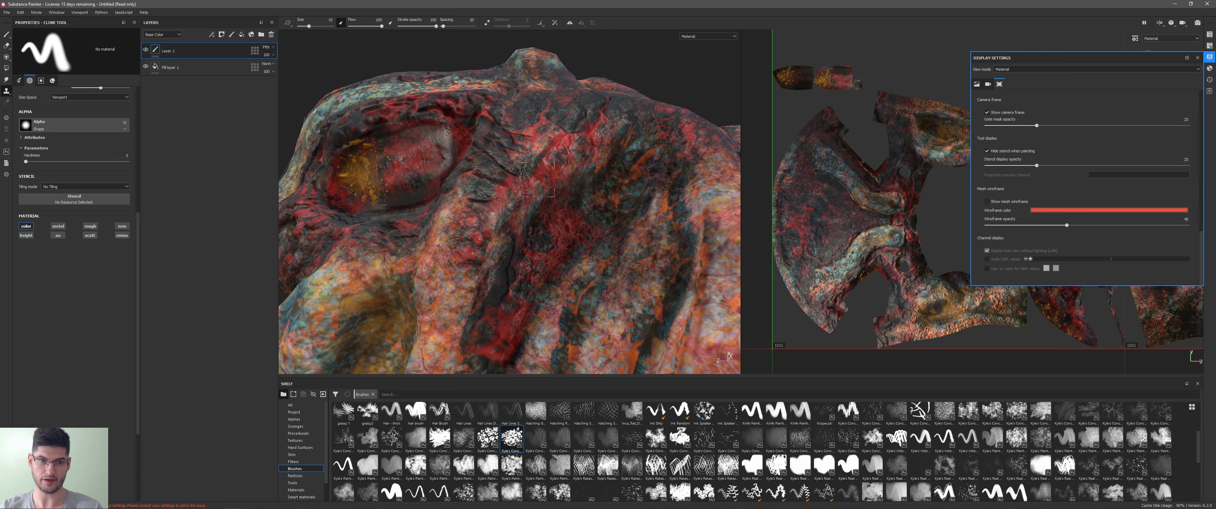
scroll(528, 162, "down", 3)
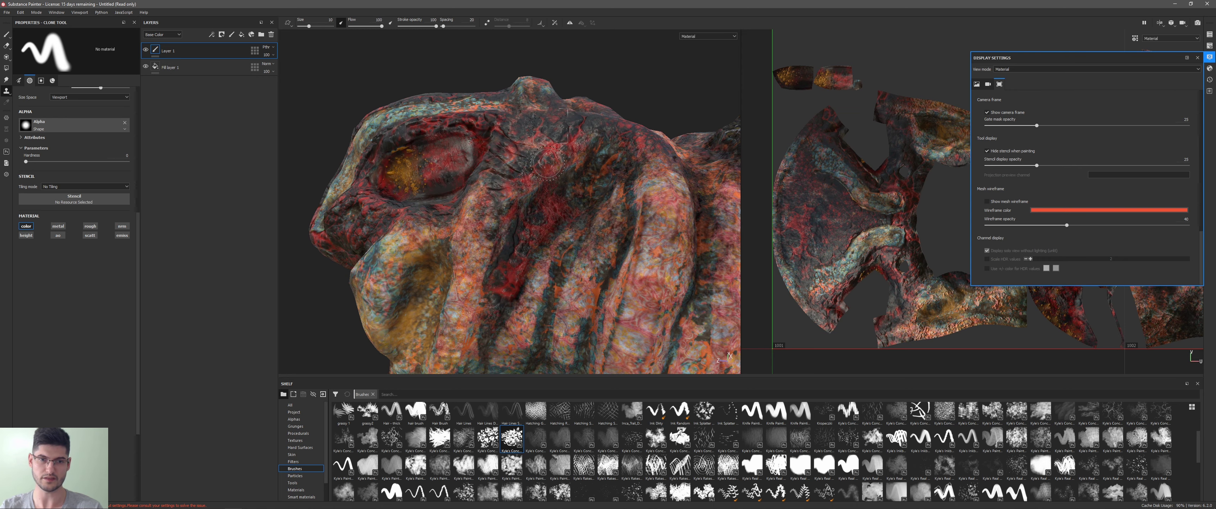
mouse_move(548, 163)
left_mouse_down("alt")
mouse_move(537, 240)
mouse_move(567, 168)
left_mouse_up("alt")
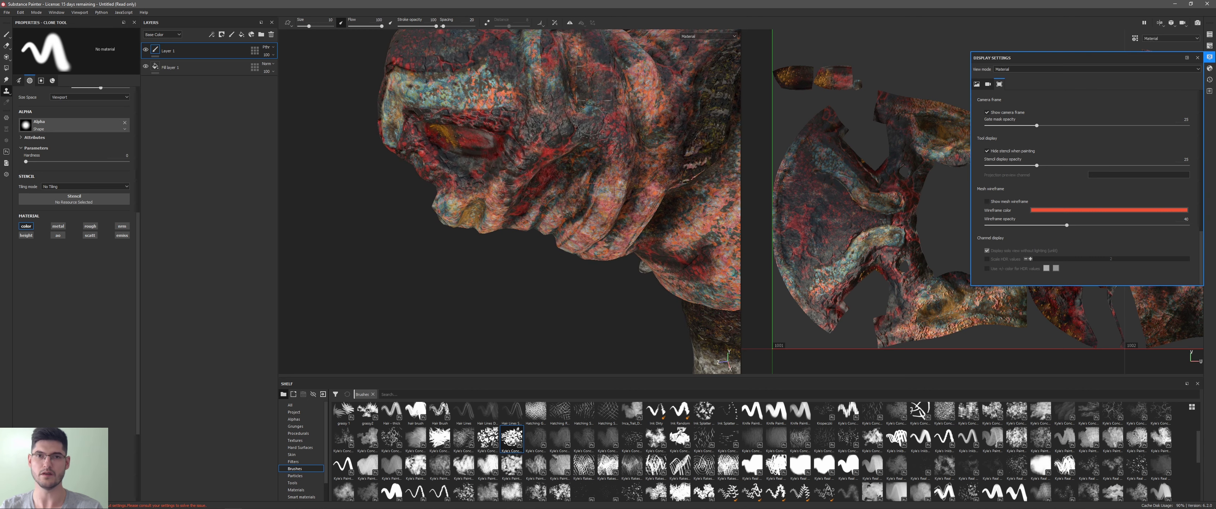
middle_click_drag(591, 121, 566, 240, "alt")
right_click_drag(566, 241, 488, 148, "alt")
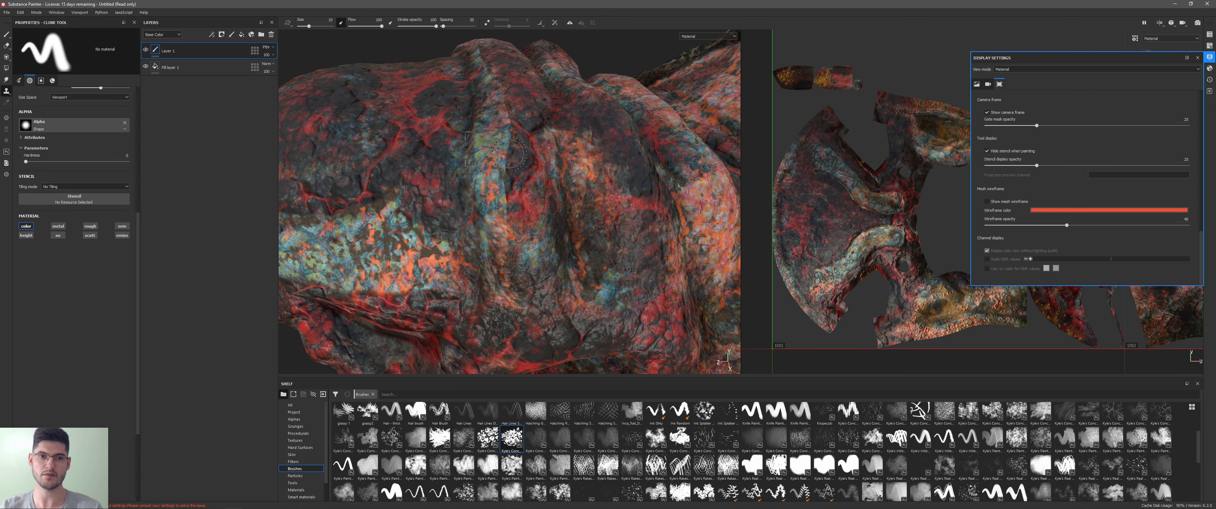
left_click_drag(536, 156, 527, 182, "alt")
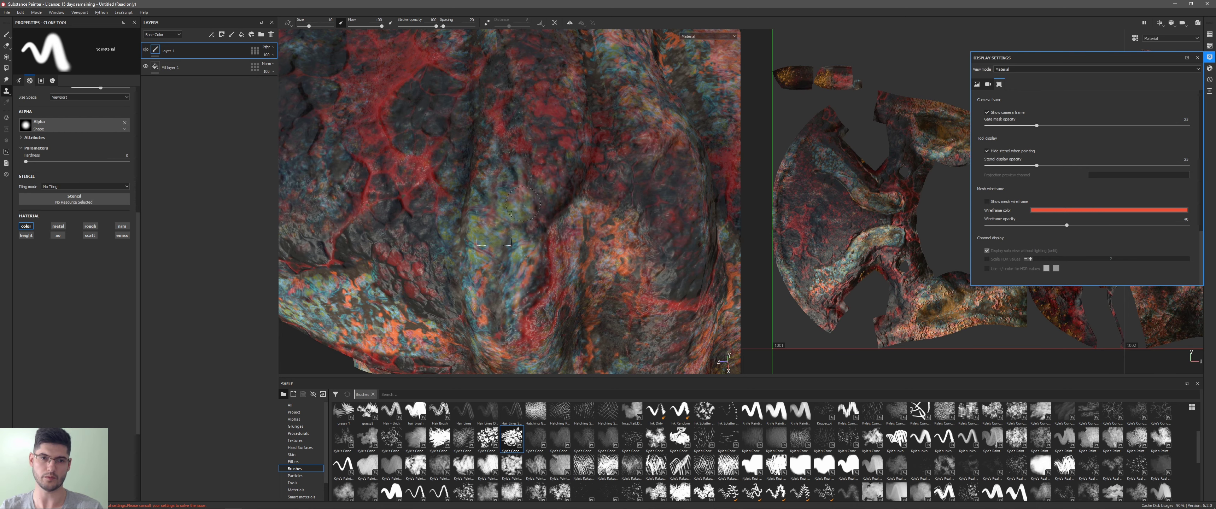
scroll(523, 204, "down", 3)
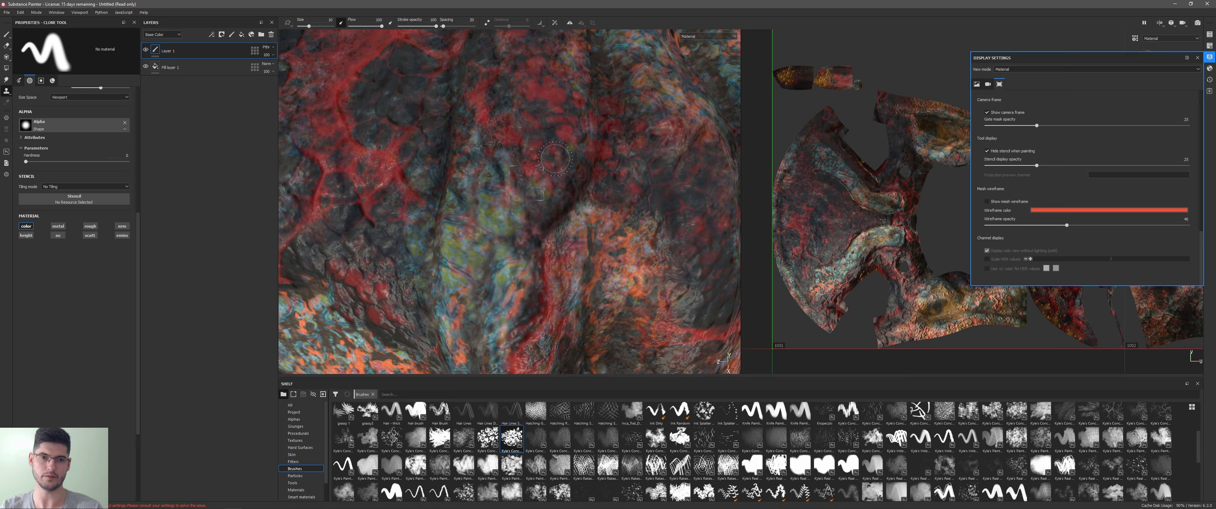
right_click_drag(555, 158, 533, 142, "alt")
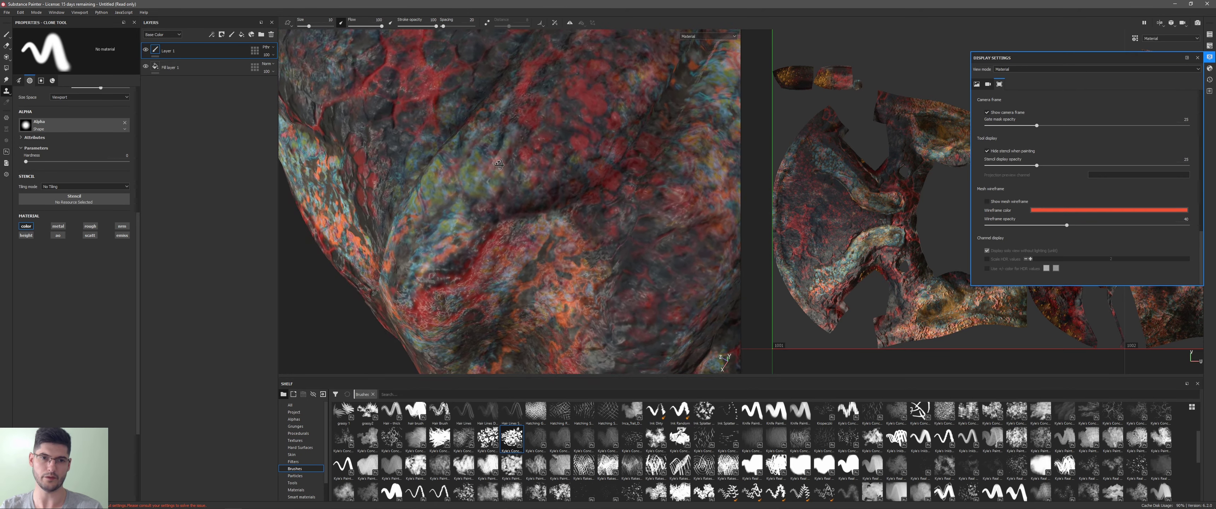
mouse_move(533, 141)
left_mouse_down("alt")
mouse_move(585, 113)
mouse_move(635, 170)
mouse_move(432, 76)
mouse_move(515, 160)
left_mouse_up("alt")
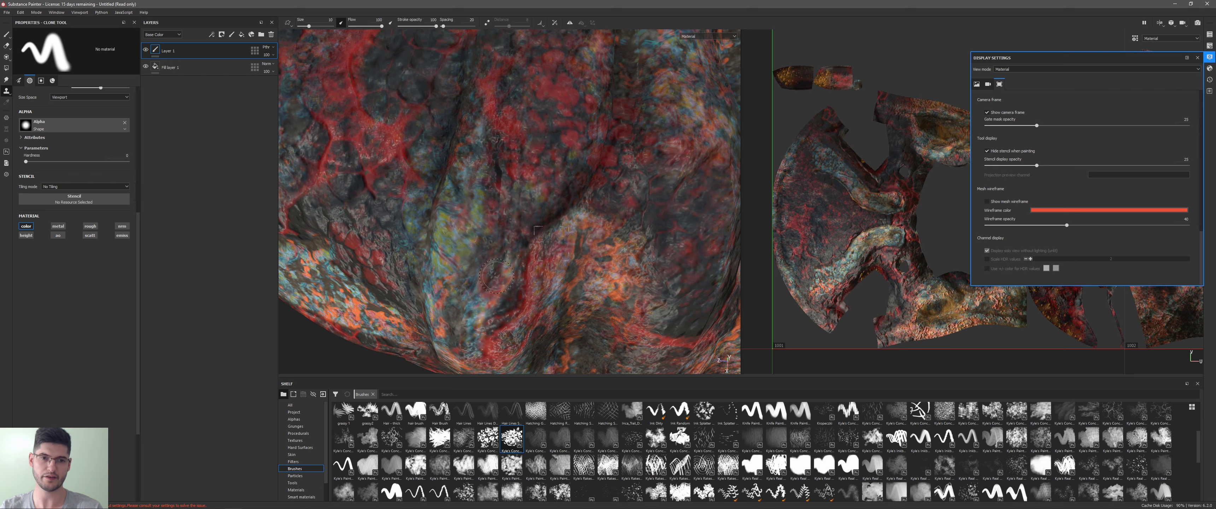
Step: Pull back and reframe the view to a lower side angle on the head
right_click_drag(497, 276, 481, 265, "alt")
left_click_drag(482, 264, 558, 135, "alt")
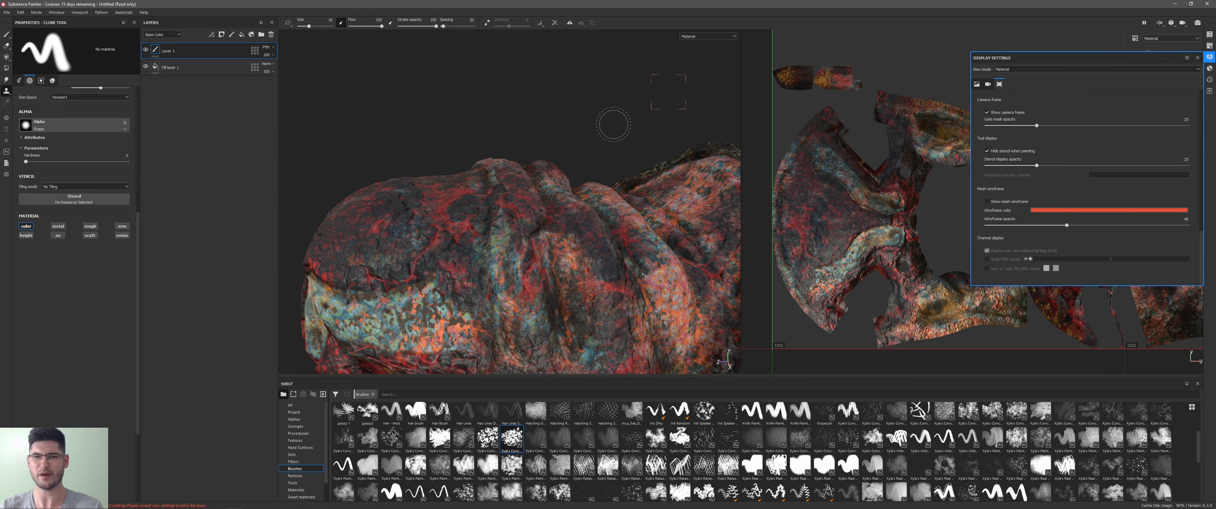
left_click_drag(678, 120, 581, 228, "alt")
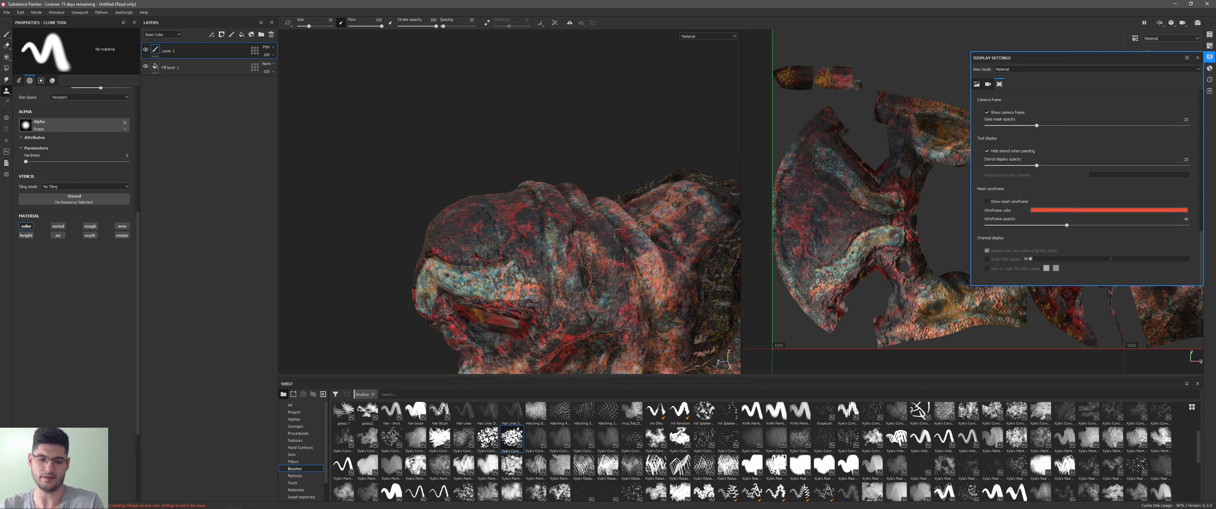
scroll(575, 227, "up", 3)
middle_click_drag(575, 229, 569, 202, "alt")
left_click_drag(569, 200, 579, 204, "alt")
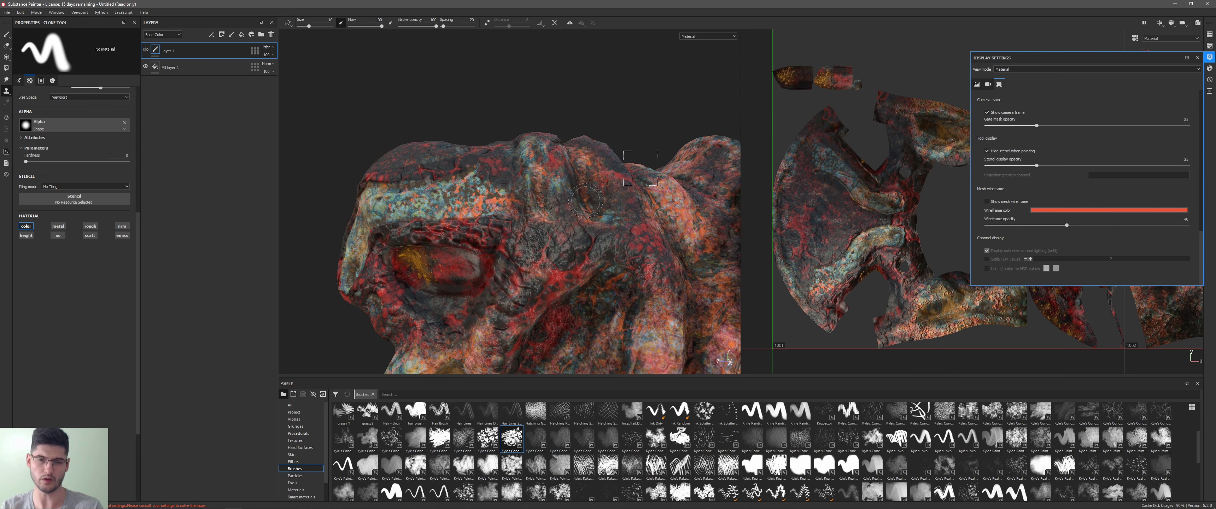
scroll(572, 260, "down", 5)
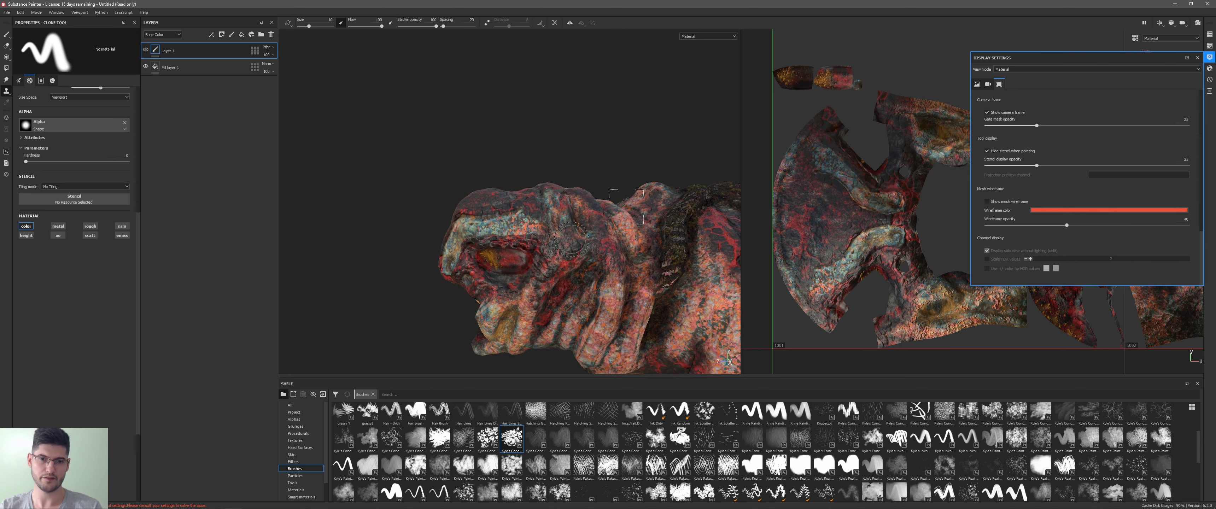
middle_click_drag(572, 260, 576, 184, "alt")
scroll(576, 185, "up", 3)
left_click_drag(602, 144, 590, 198, "alt")
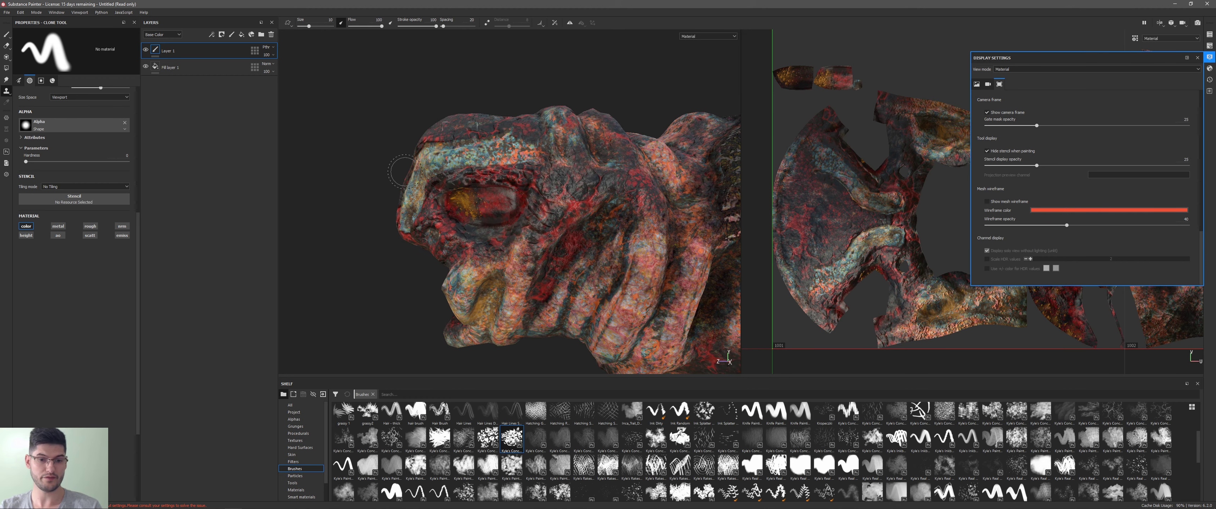
Step: Add the Alien Growth Brain Cells material from the Materials shelf as a new top fill layer
left_click(297, 489)
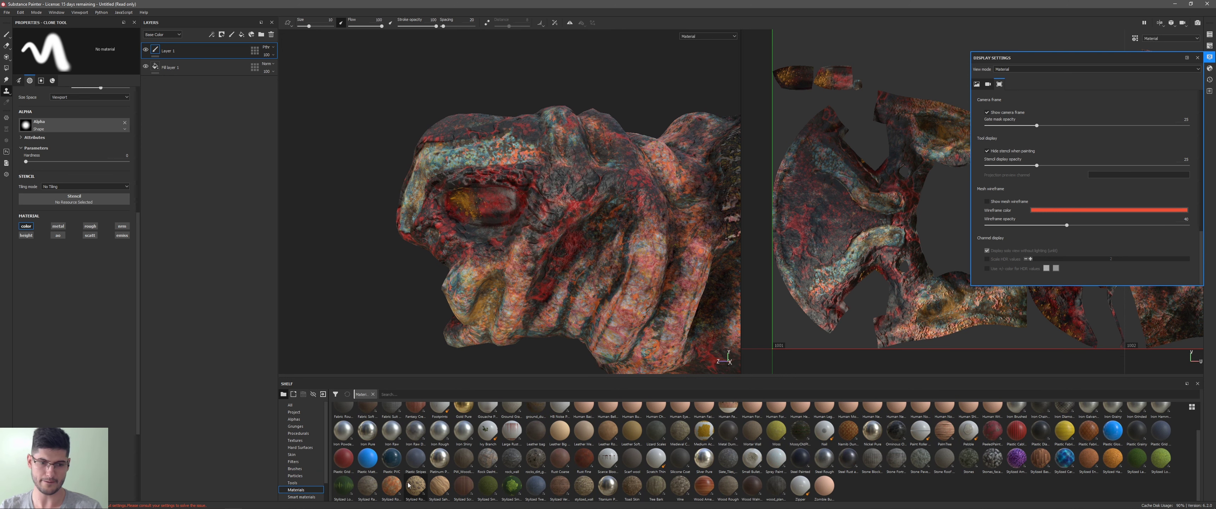
scroll(415, 439, "up", 2)
left_click_drag(395, 415, 177, 49)
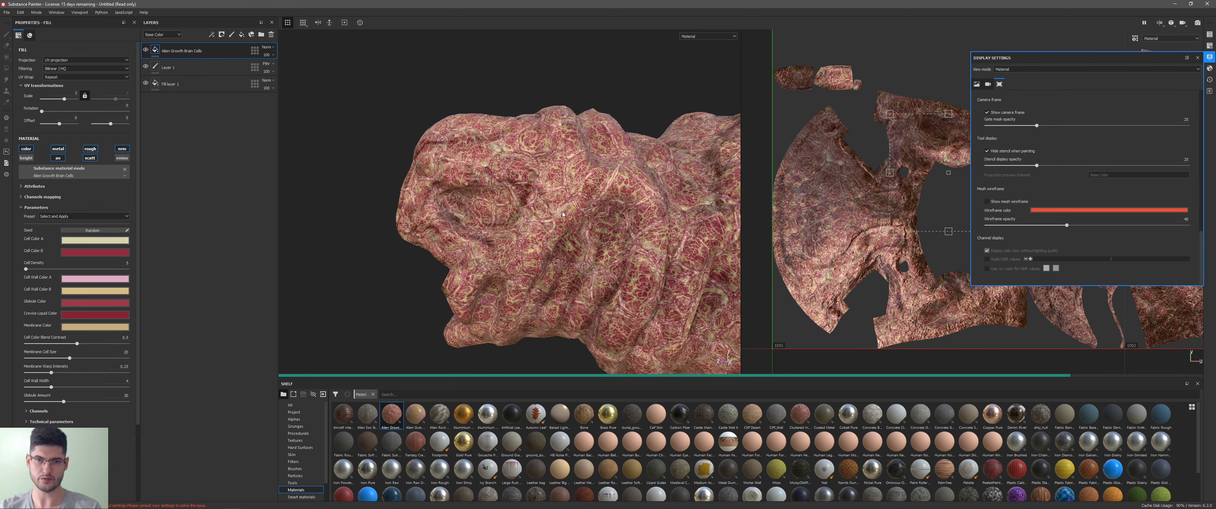
Step: Orbit around the worm to inspect the material, then show the layer's UV tiles mask
left_click_drag(555, 208, 615, 252, "alt")
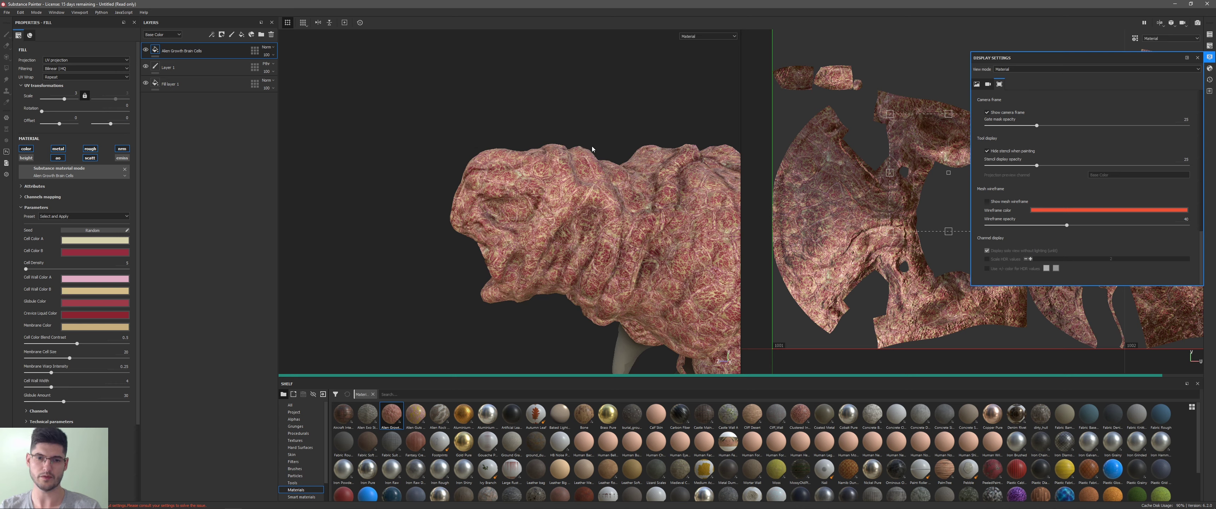
left_click_drag(592, 149, 544, 198, "alt")
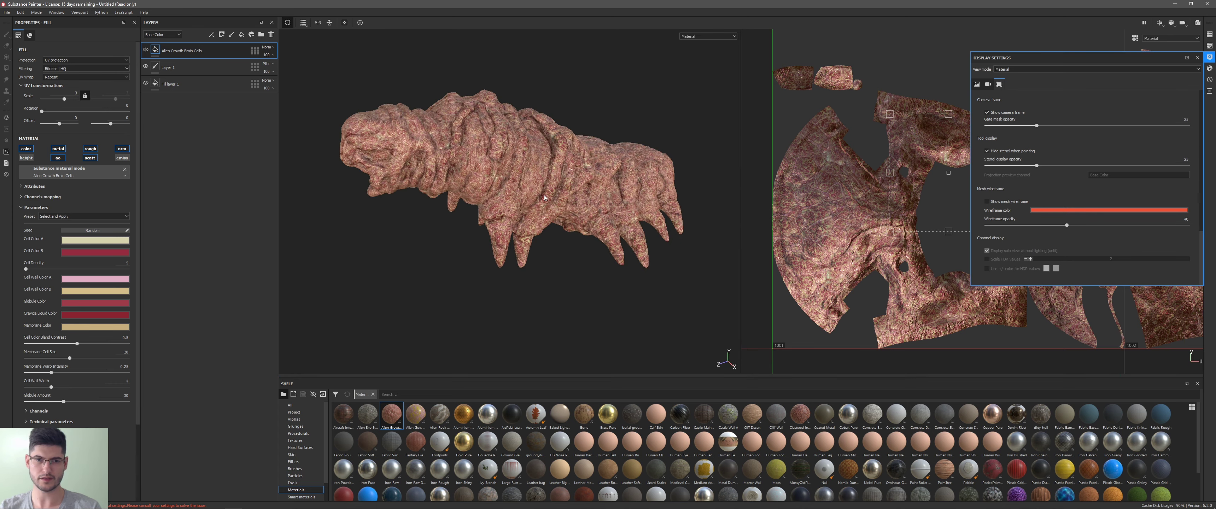
scroll(544, 197, "up", 3)
middle_click_drag(544, 198, 657, 252, "alt")
scroll(657, 251, "up", 4)
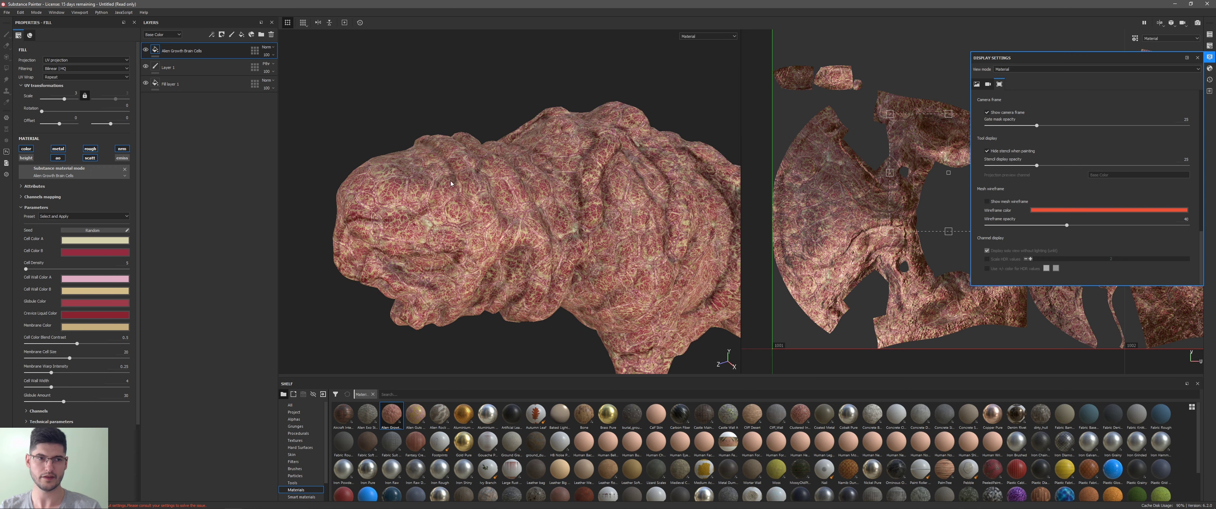
left_click(255, 51)
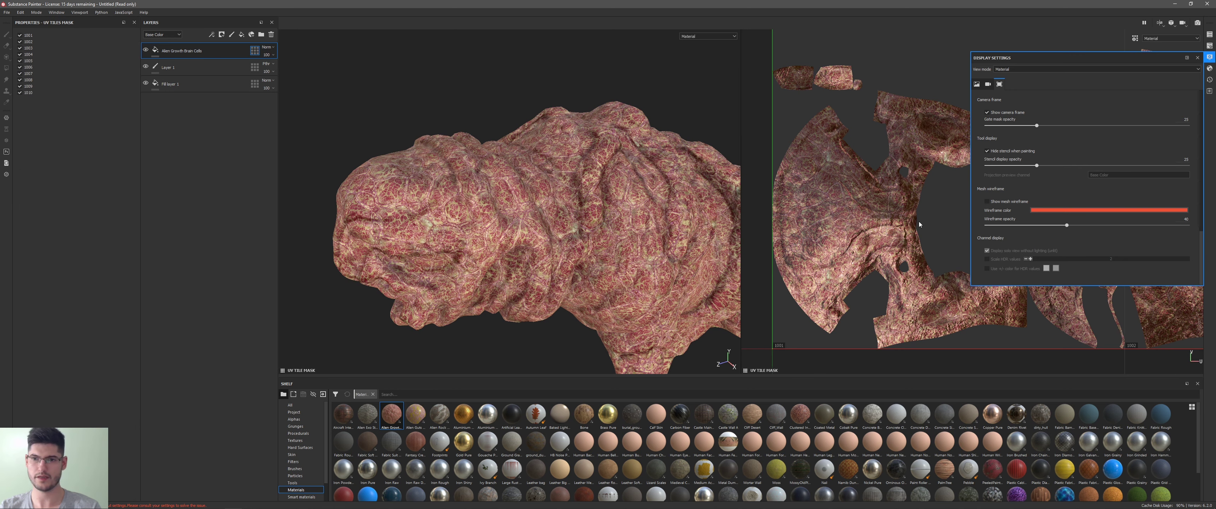
Step: Limit the fill layer's UV tile mask to tile 1001, excluding tiles 1002–1010
scroll(918, 223, "down", 5)
left_click(1209, 57)
scroll(1027, 232, "down", 6)
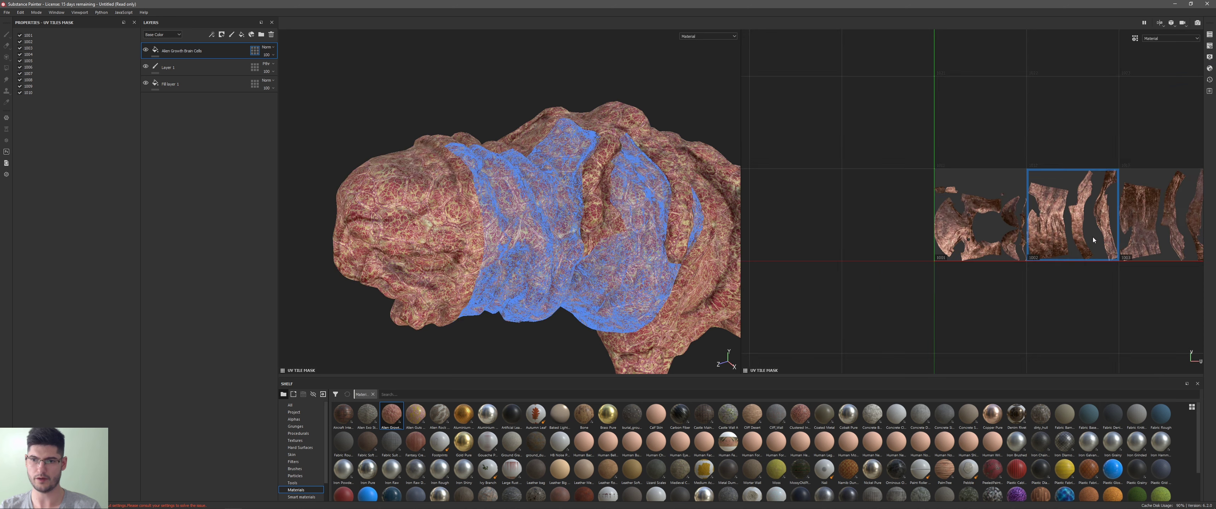
scroll(1092, 236, "down", 5)
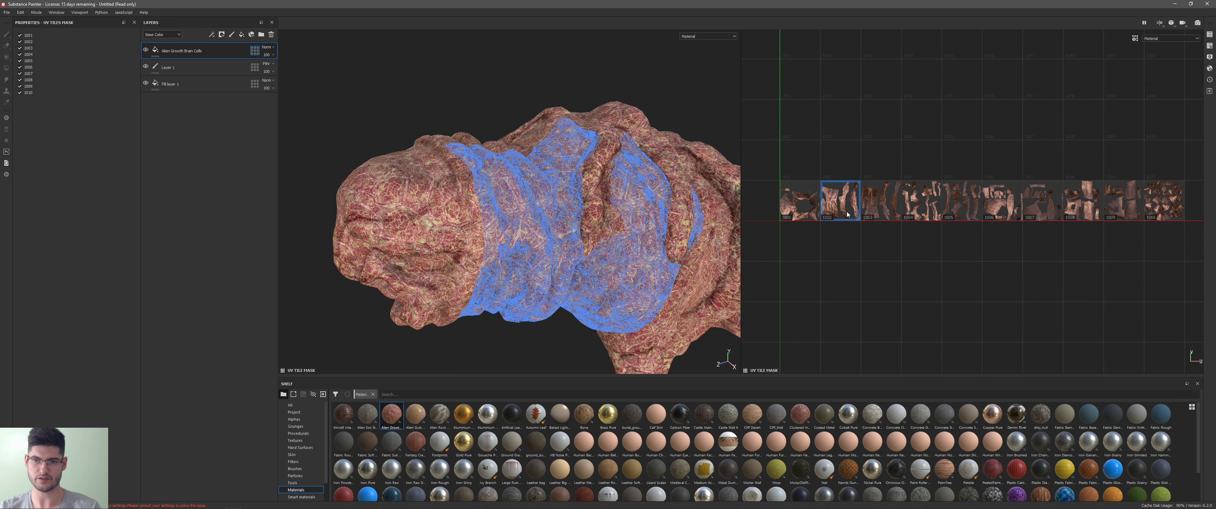
left_click_drag(914, 204, 966, 204)
left_click_drag(1187, 121, 933, 335)
scroll(632, 265, "down", 4)
left_click_drag(632, 265, 517, 250, "alt")
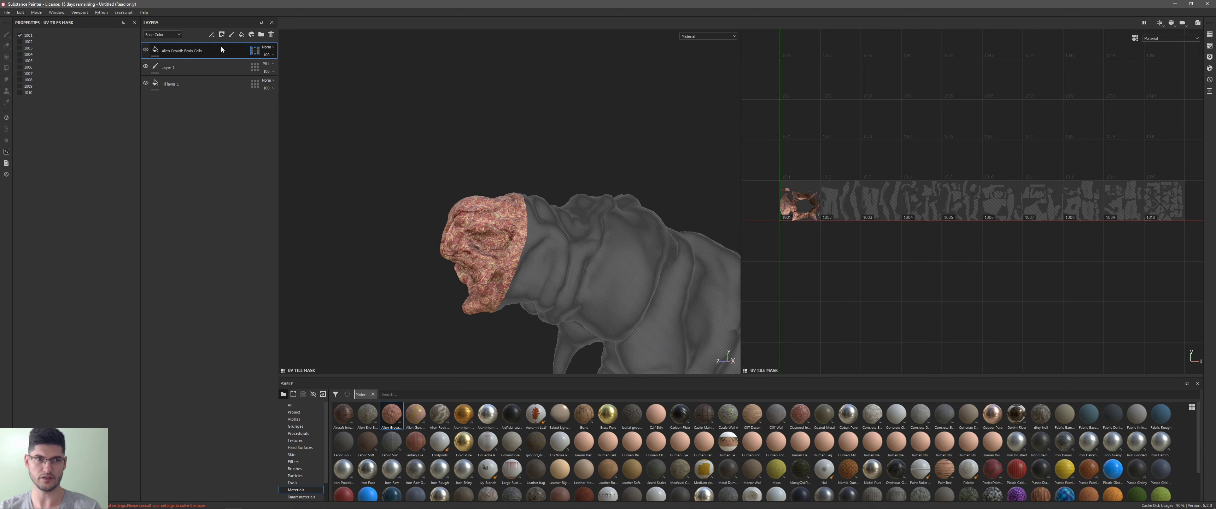
scroll(618, 239, "up", 2)
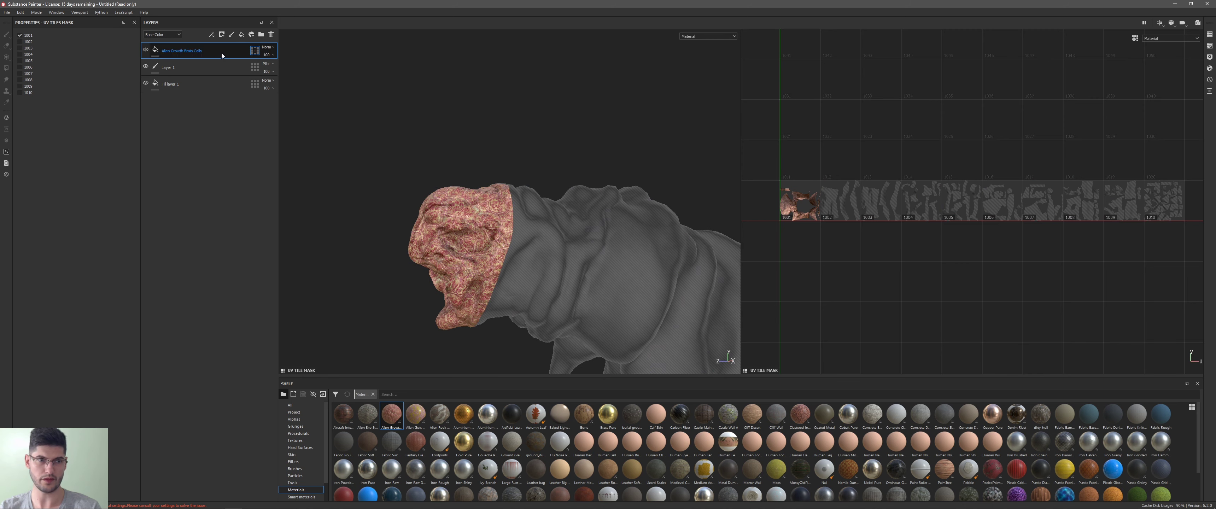
Step: Select the Alien Growth Brain Cells fill layer, inspect the head, and delete the layer
left_click(157, 49)
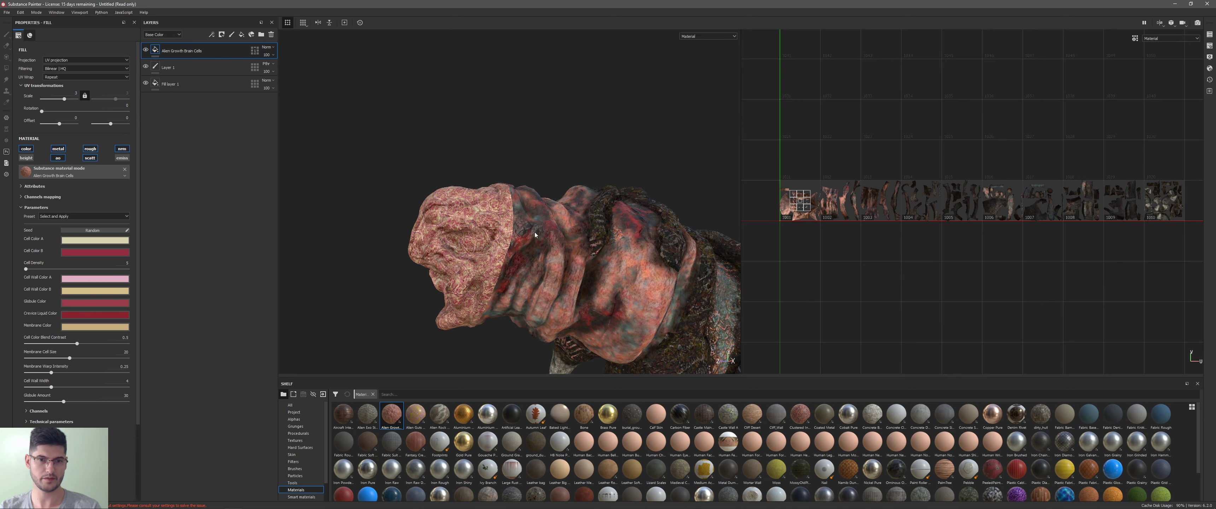
left_click_drag(530, 217, 563, 214, "alt")
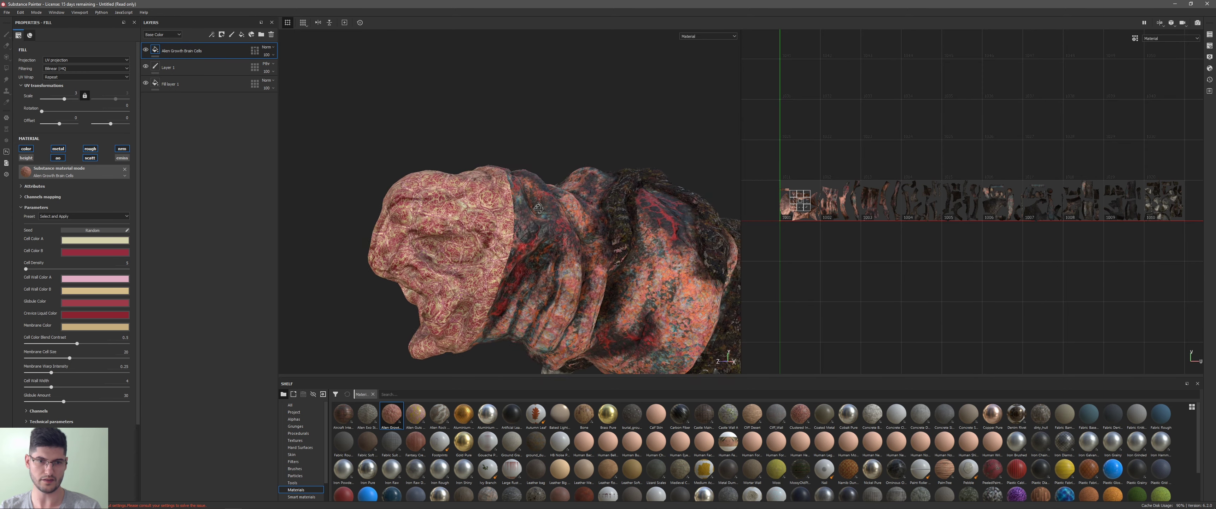
middle_click_drag(426, 183, 457, 167, "alt")
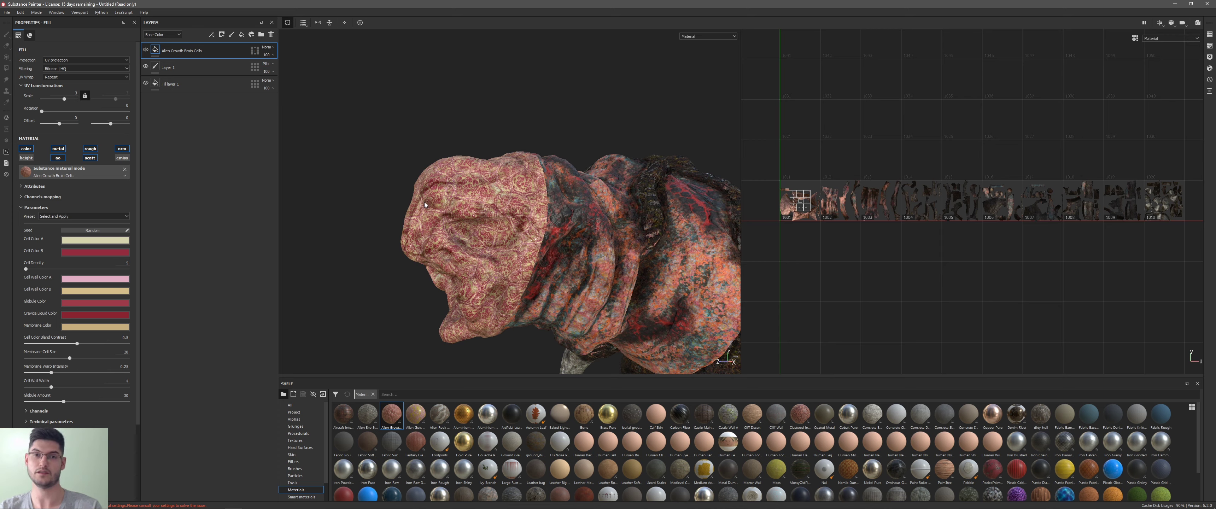
scroll(425, 201, "up", 6)
scroll(496, 202, "down", 3)
left_click_drag(496, 198, 491, 198, "alt")
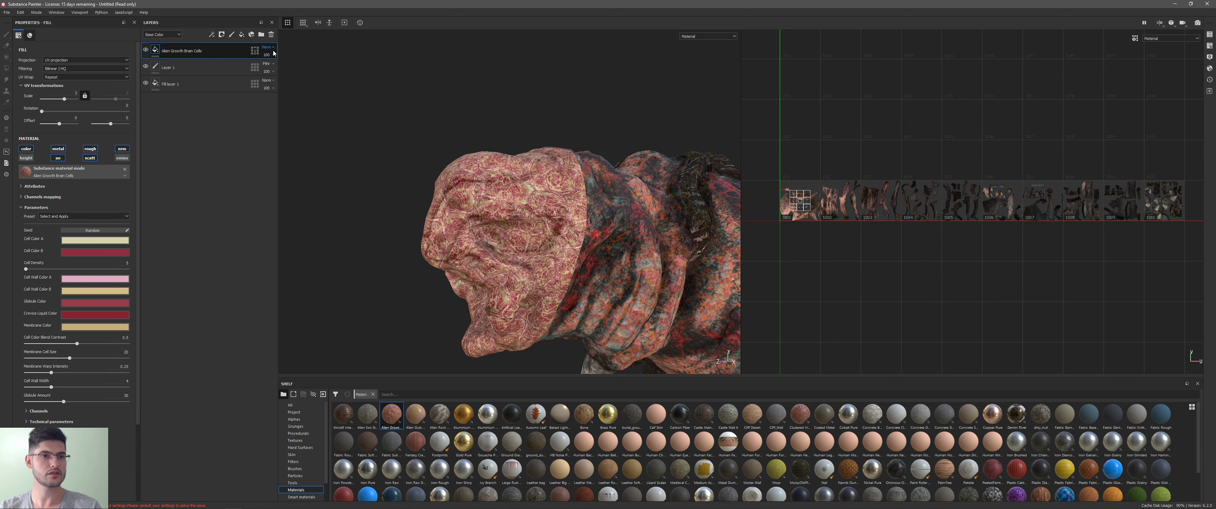
left_click(271, 34)
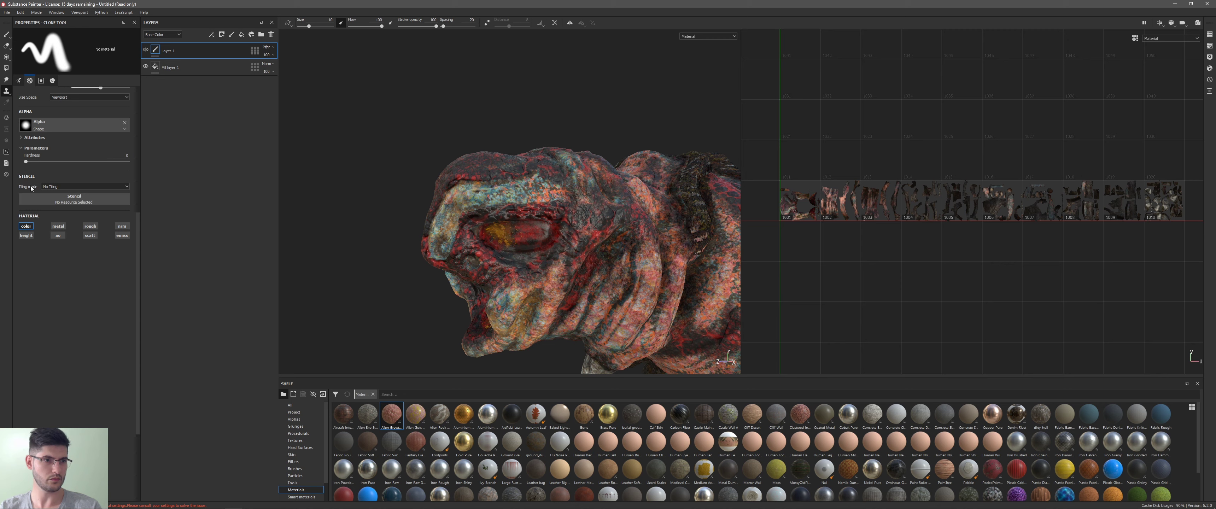
Step: Delete the old Layer 1 and add a fresh empty paint layer in its place
key("Delete")
left_click(232, 35)
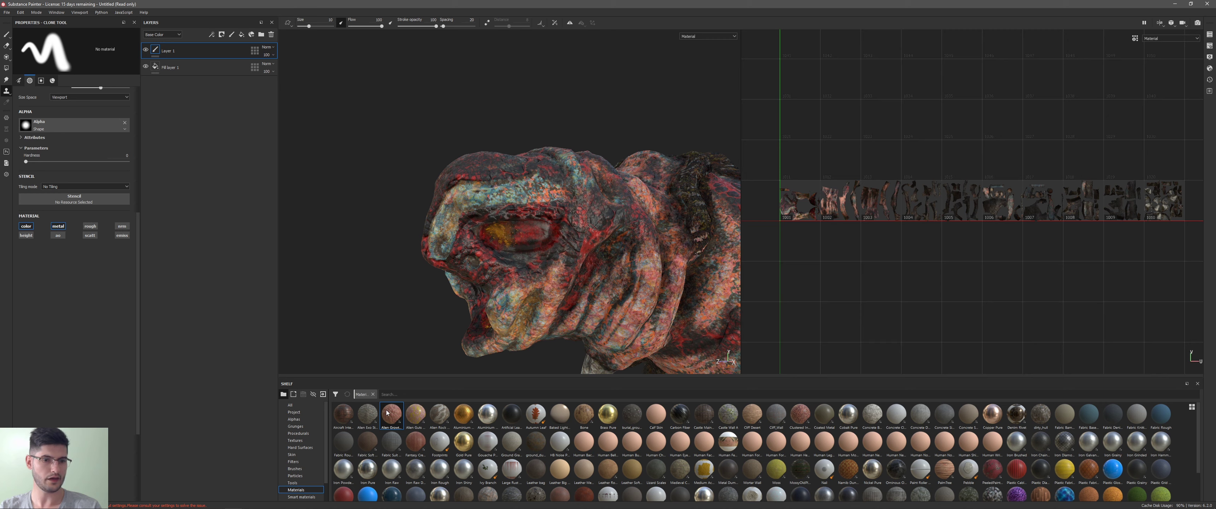
mouse_move(98, 158)
left_mouse_down()
mouse_move(63, 131)
mouse_move(41, 198)
mouse_move(71, 136)
left_mouse_up()
scroll(72, 142, "up", 5)
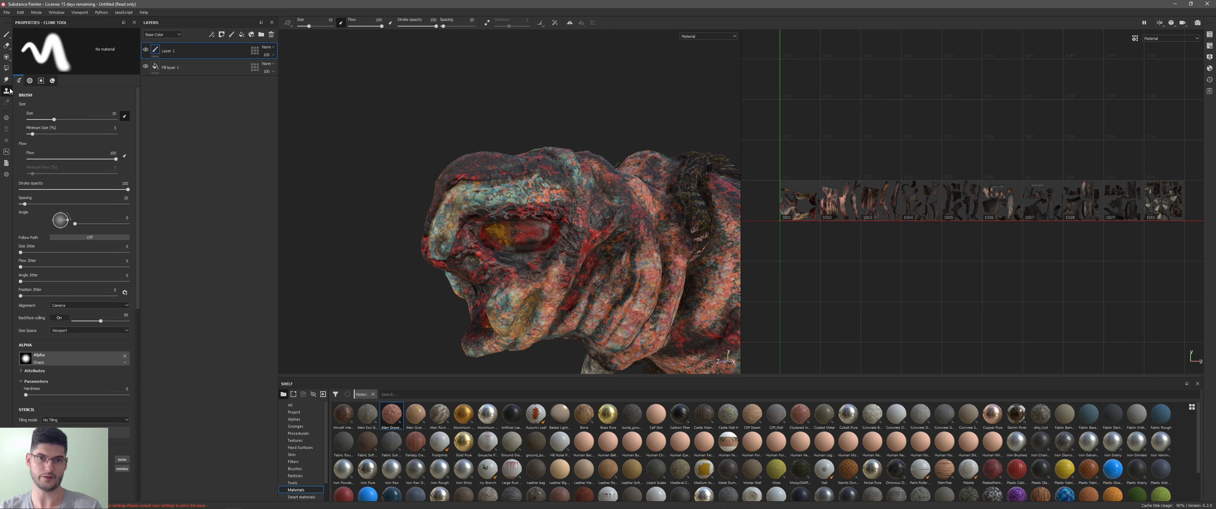
Step: Switch to the Paint tool and load the Alien Growth material into the brush's material slot
left_click(7, 34)
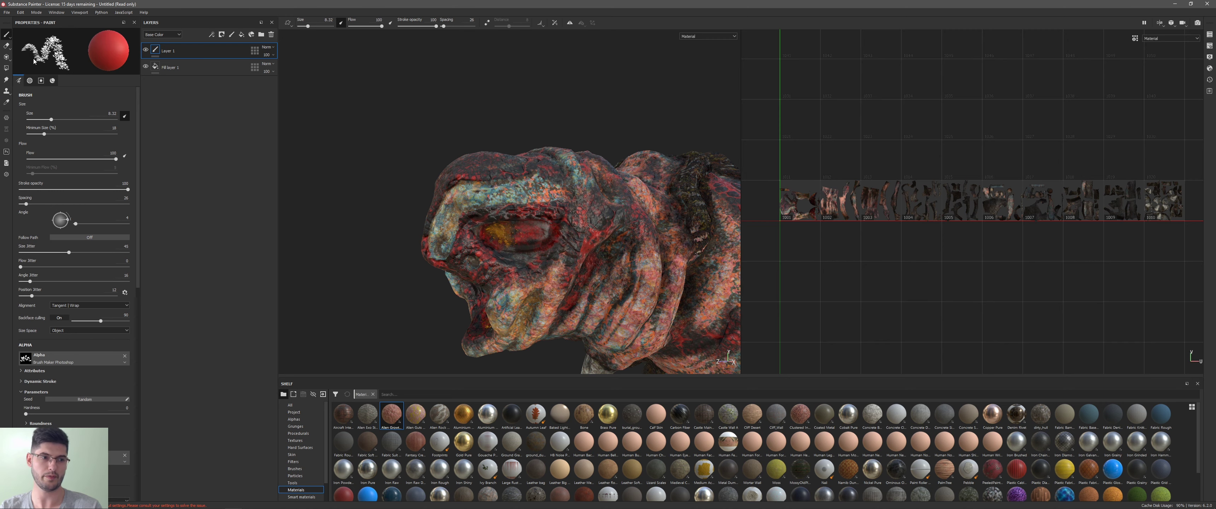
scroll(106, 346, "down", 5)
scroll(59, 360, "down", 3)
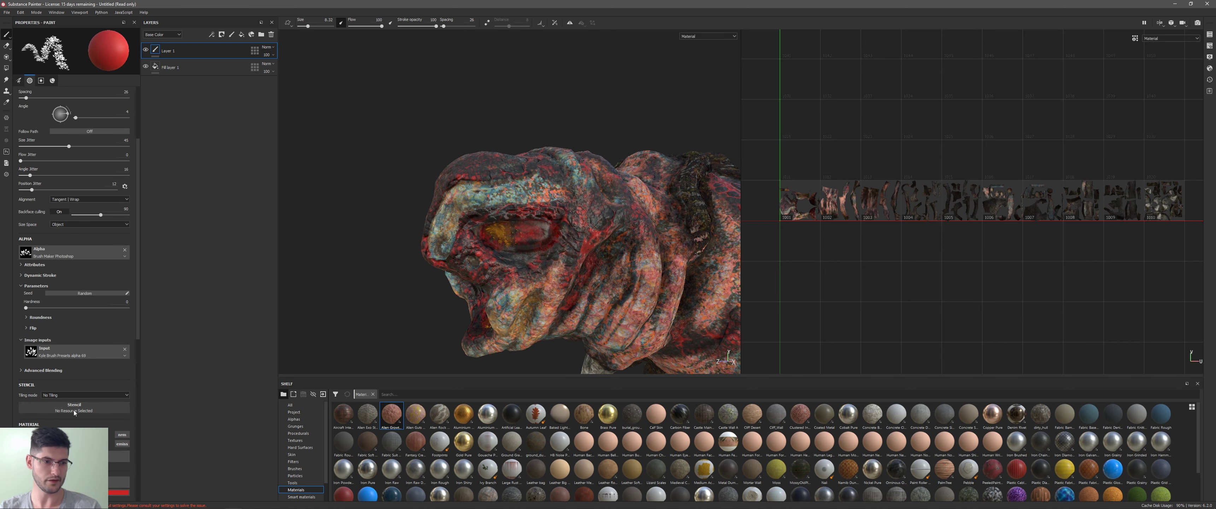
left_click_drag(391, 414, 109, 447)
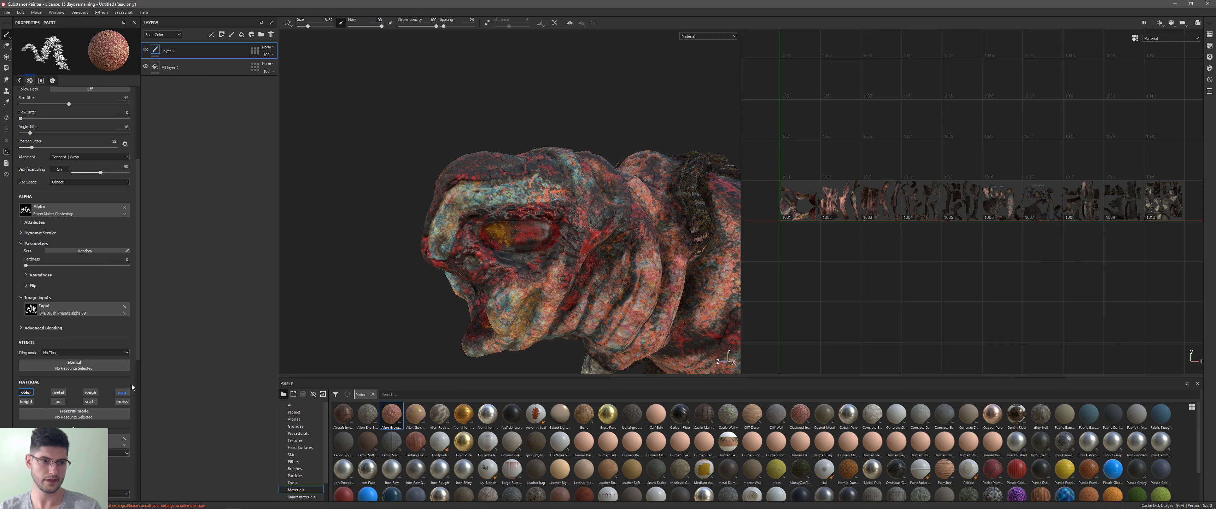
Step: Test-paint an Alien Growth patch beside the eye, then undo it
scroll(561, 224, "up", 4)
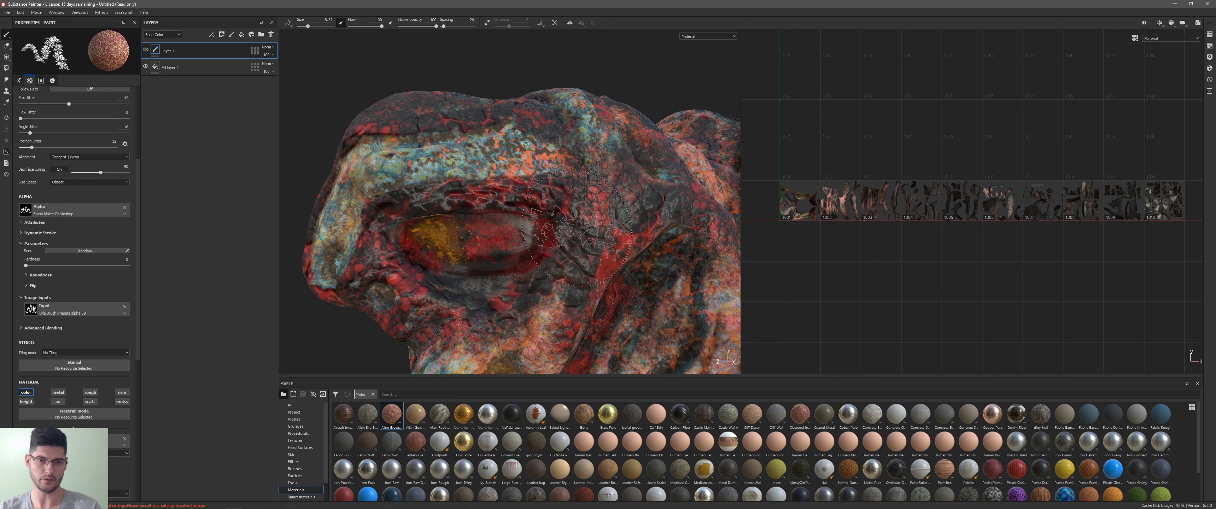
mouse_move(602, 212)
left_mouse_down()
mouse_move(596, 261)
mouse_move(611, 177)
mouse_move(587, 153)
left_mouse_up()
scroll(613, 191, "down", 2)
left_click_drag(624, 194, 554, 210, "alt")
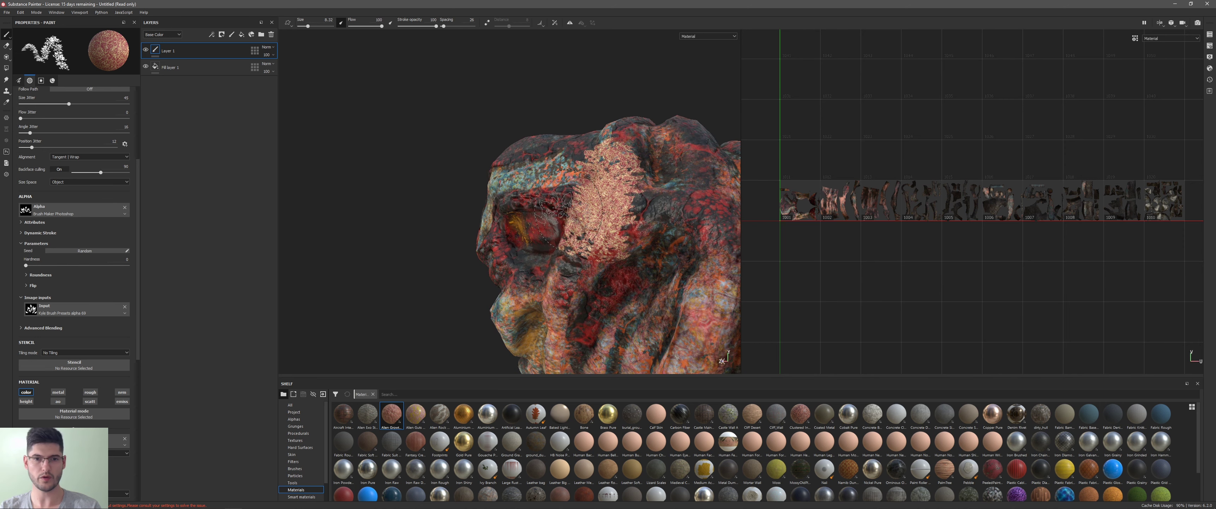
key("ctrl+z")
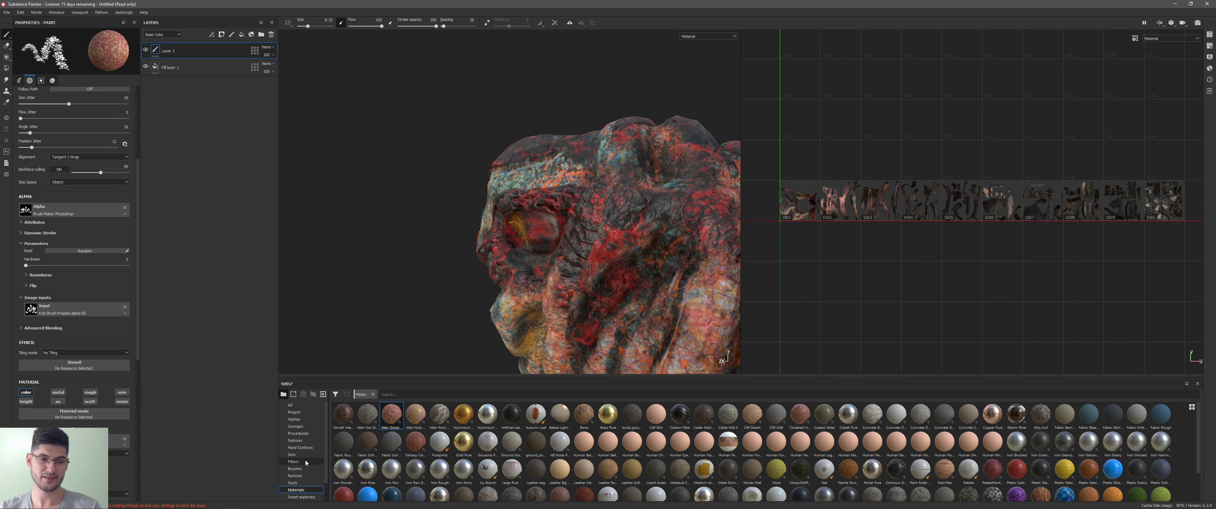
Step: Try brush preset 28 on the face at size 2.76, undoing each test stroke
left_click(296, 468)
left_click(415, 415)
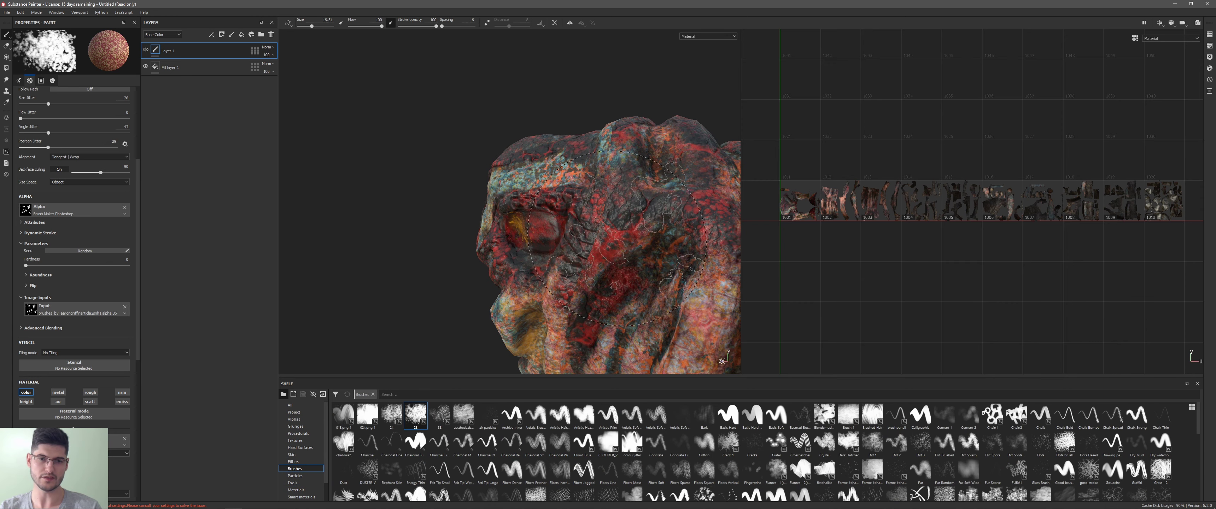
left_click_drag(609, 222, 592, 222)
key("ctrl+z")
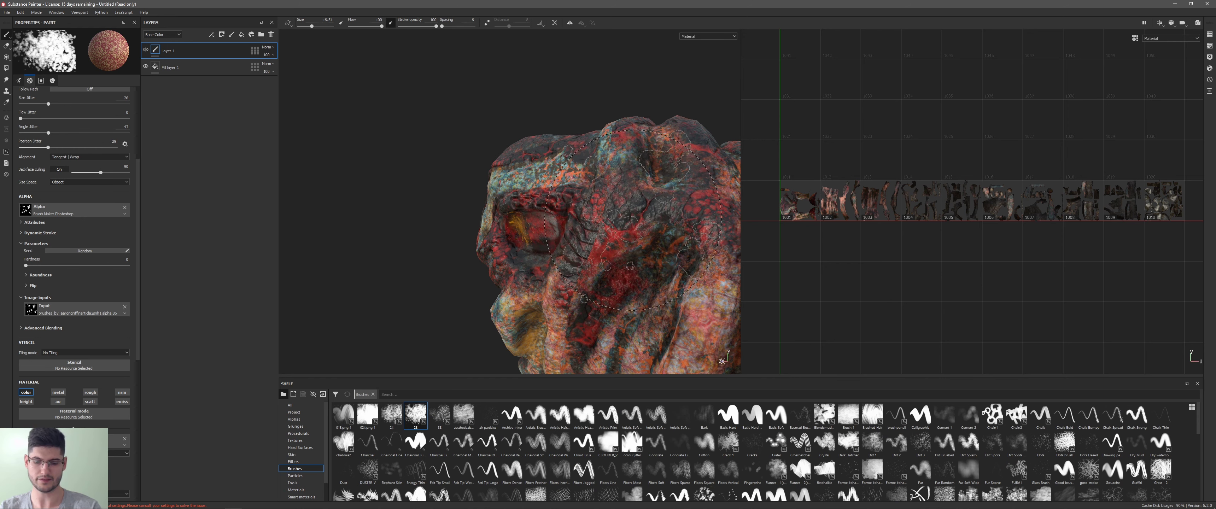
right_click_drag(595, 209, 543, 209, "ctrl")
mouse_move(595, 209)
left_mouse_down()
mouse_move(566, 292)
mouse_move(619, 83)
left_mouse_up()
scroll(602, 217, "up", 5)
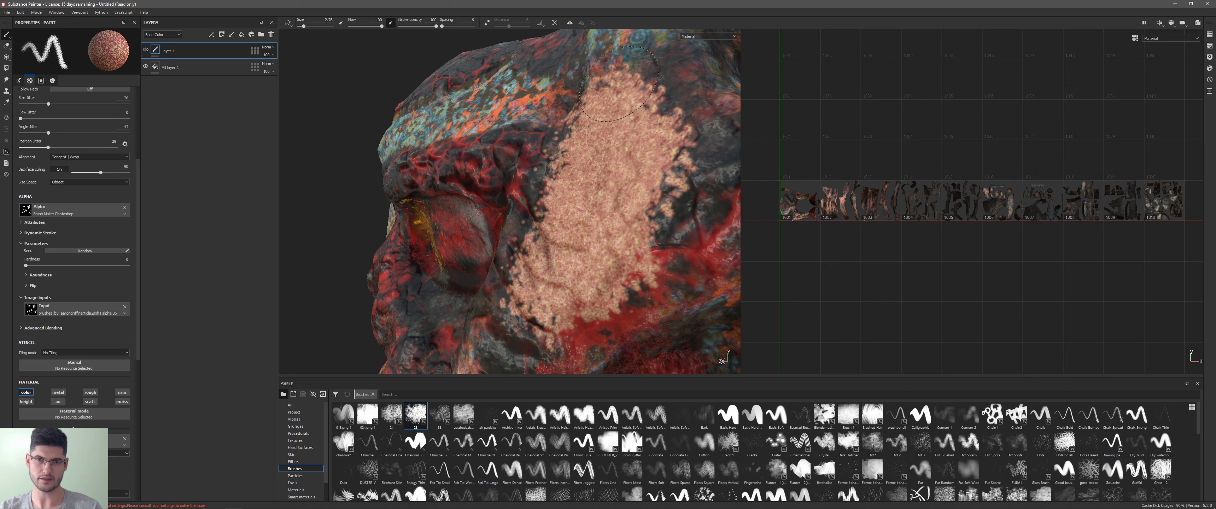
key("ctrl+z")
key("ctrl+z")
key("ctrl+z")
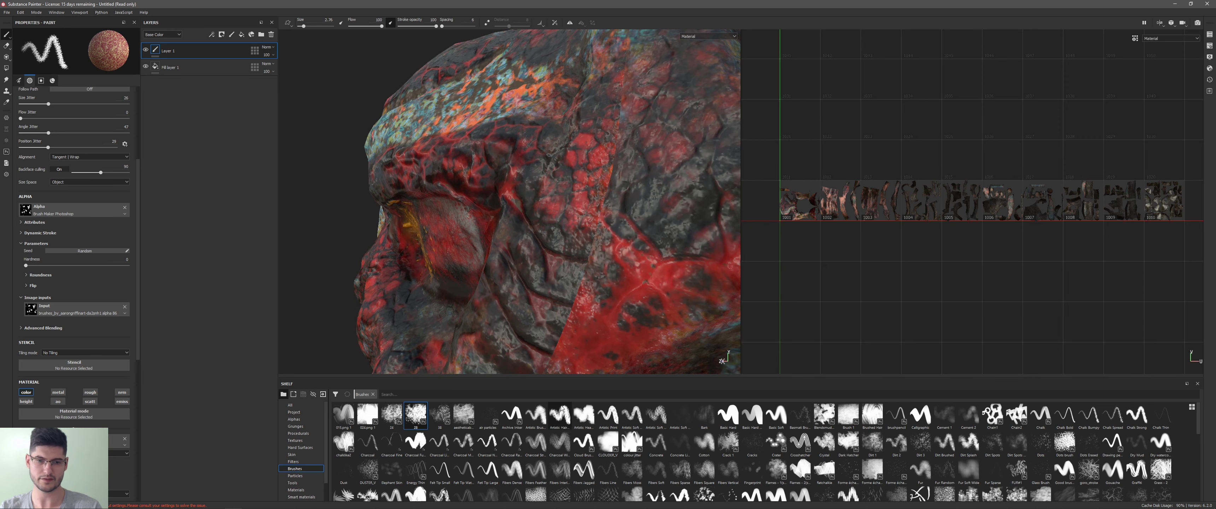
Step: Try the Brush 1 preset with a dab on the model, undo it, and zoom in on the head
left_click(848, 420)
left_click(595, 201)
key("ctrl+z")
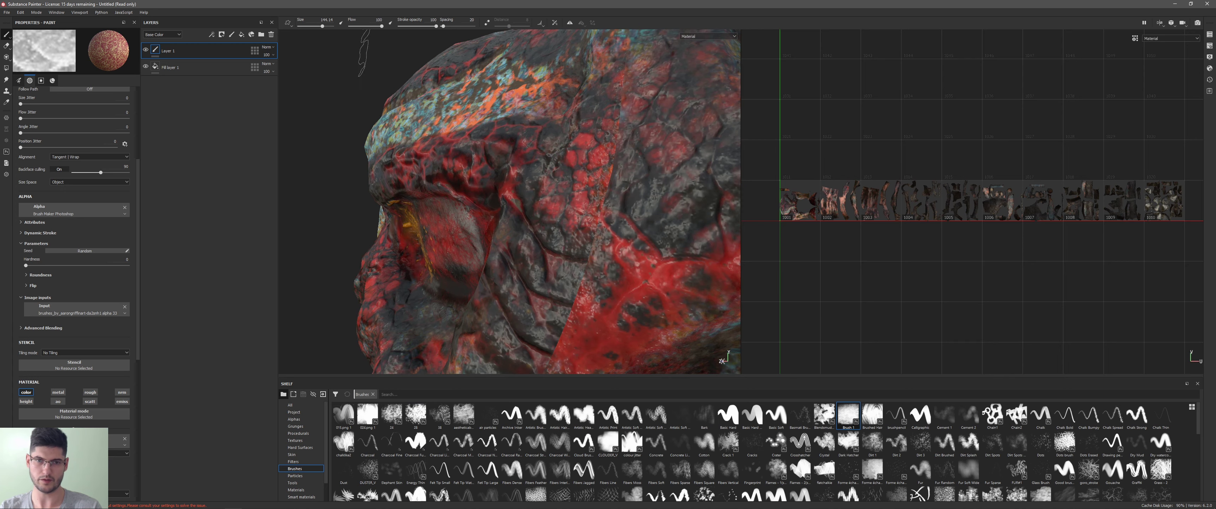
mouse_move(595, 201)
right_mouse_down("alt")
mouse_move(623, 208)
mouse_move(603, 237)
mouse_move(515, 236)
right_mouse_up("alt")
scroll(722, 264, "down", 5)
scroll(810, 298, "down", 3)
scroll(708, 264, "down", 3)
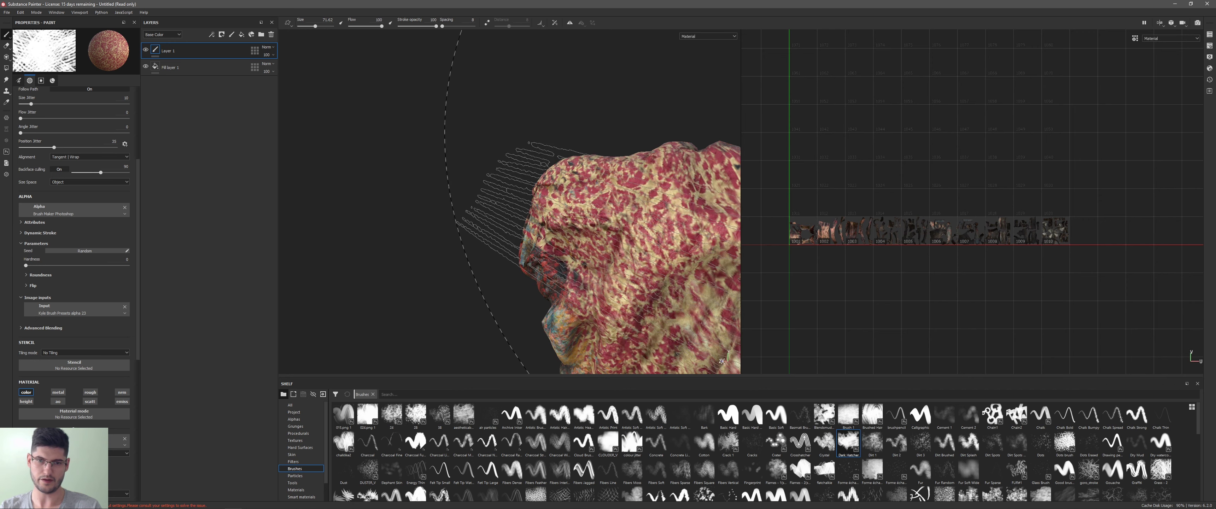
Step: Paint a pink-yellow Alien Growth stroke along the creature's body
scroll(654, 219, "down", 4)
mouse_move(654, 219)
left_mouse_down("alt")
mouse_move(711, 112)
mouse_move(705, 171)
mouse_move(660, 229)
mouse_move(469, 250)
mouse_move(630, 279)
left_mouse_up("alt")
mouse_move(566, 258)
left_mouse_down("alt")
mouse_move(464, 295)
mouse_move(523, 111)
left_mouse_up("alt")
Step: Turn the creature to a flatter side view and select the Dirt 1 brush preset
scroll(526, 111, "down", 5)
left_click_drag(465, 215, 582, 237, "alt")
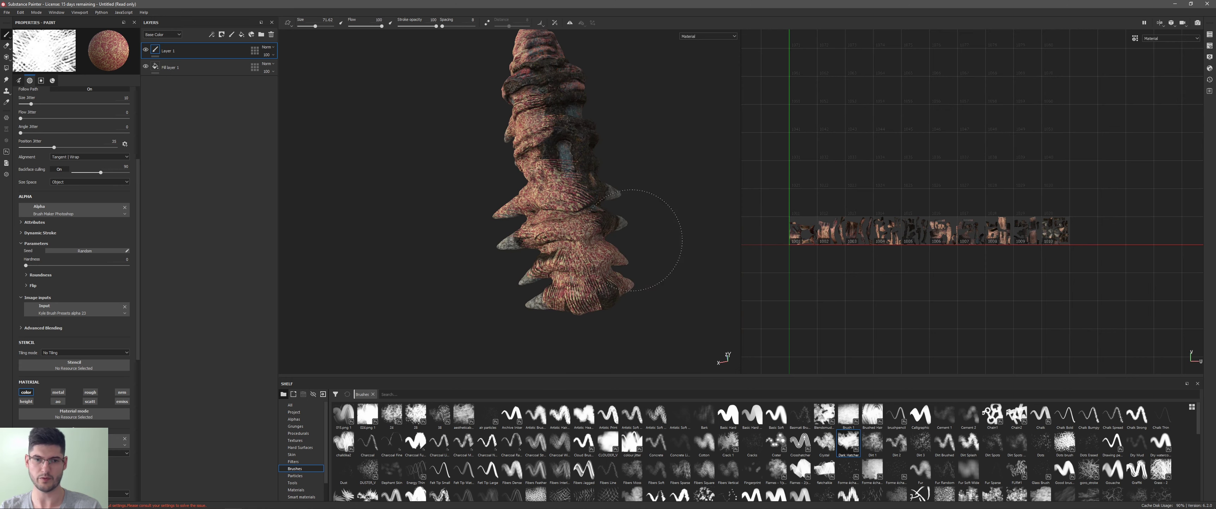
left_click_drag(571, 200, 678, 136, "alt")
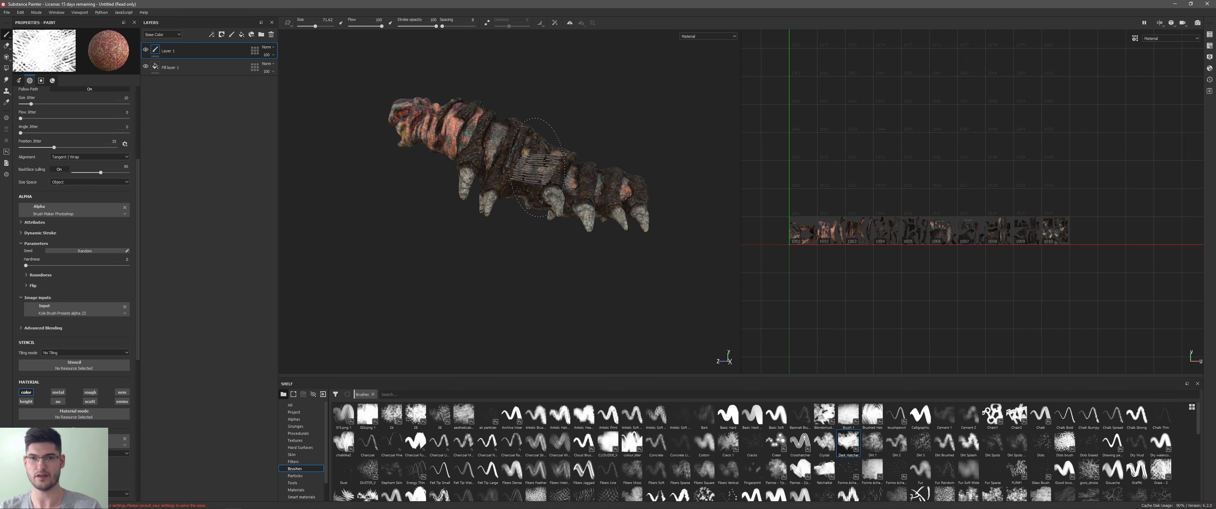
left_click_drag(537, 167, 569, 199, "alt")
middle_click_drag(519, 175, 613, 264, "alt")
scroll(613, 264, "up", 5)
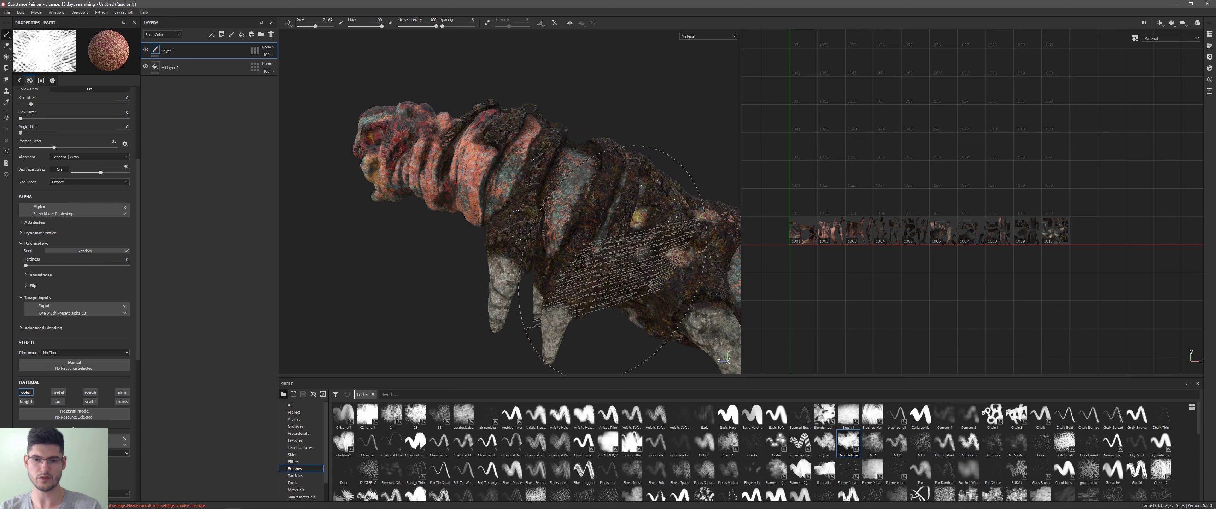
left_click(869, 448)
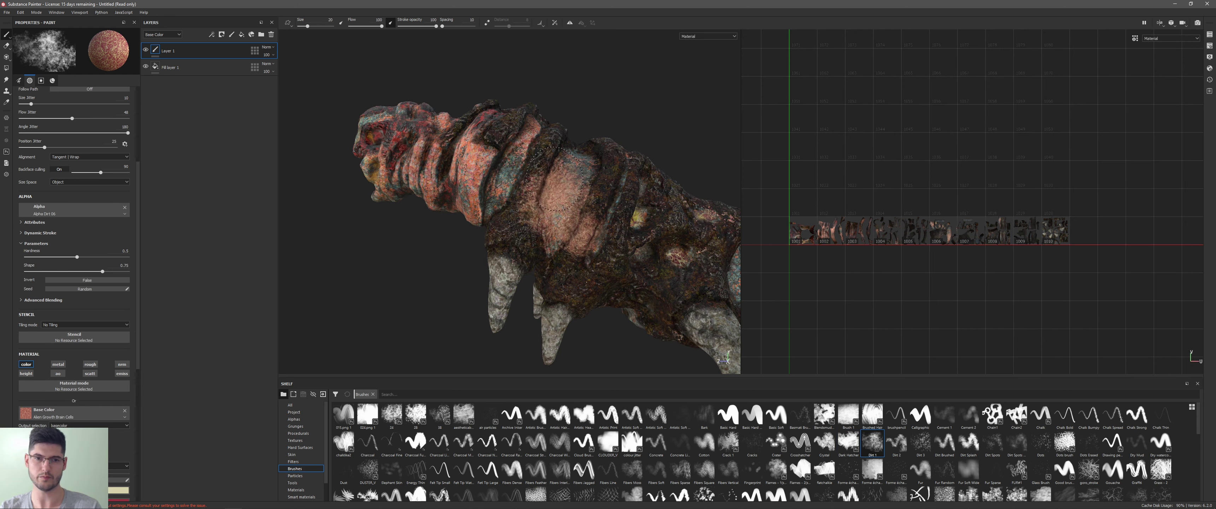
Step: Brush flesh texture over the back of the neck, inspect it, then undo the strokes
scroll(546, 186, "up", 6)
left_click_drag(618, 227, 511, 195, "alt")
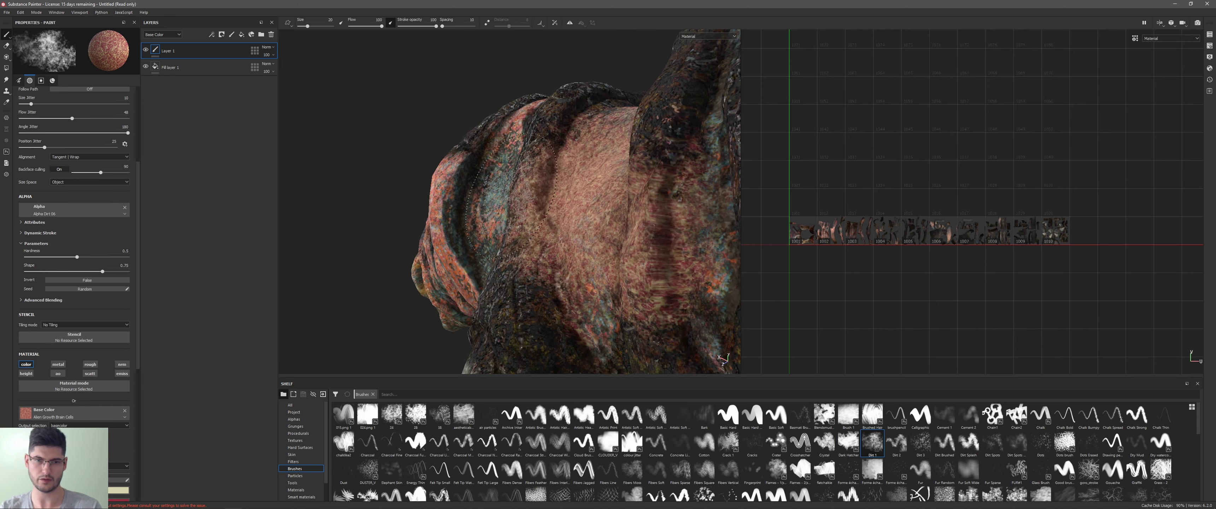
mouse_move(524, 255)
left_mouse_down()
mouse_move(632, 274)
mouse_move(500, 250)
mouse_move(512, 267)
mouse_move(561, 274)
mouse_move(558, 195)
left_mouse_up()
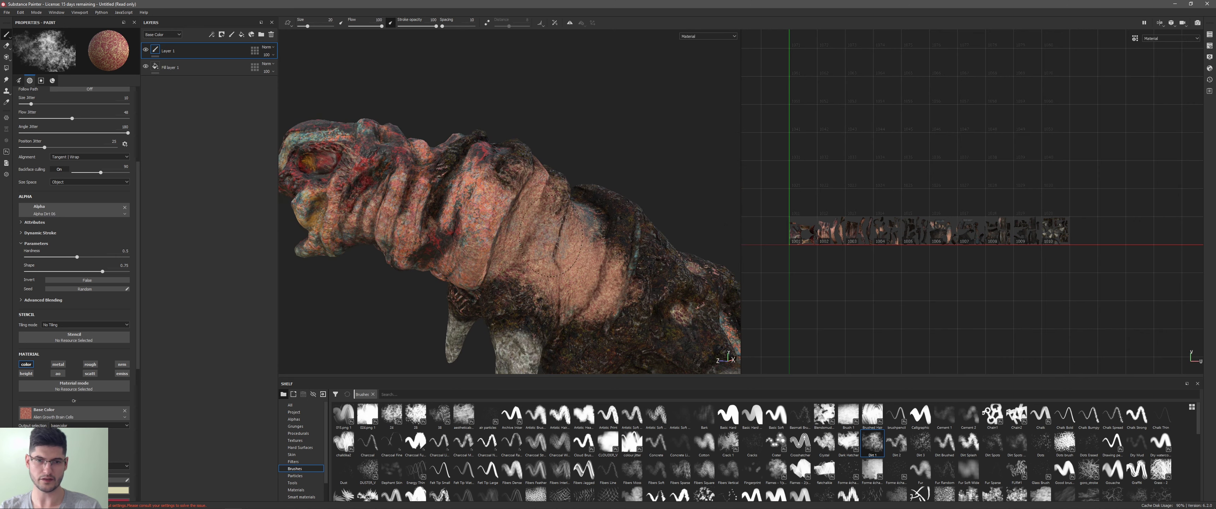
middle_click_drag(551, 236, 427, 160, "alt")
scroll(953, 240, "up", 7)
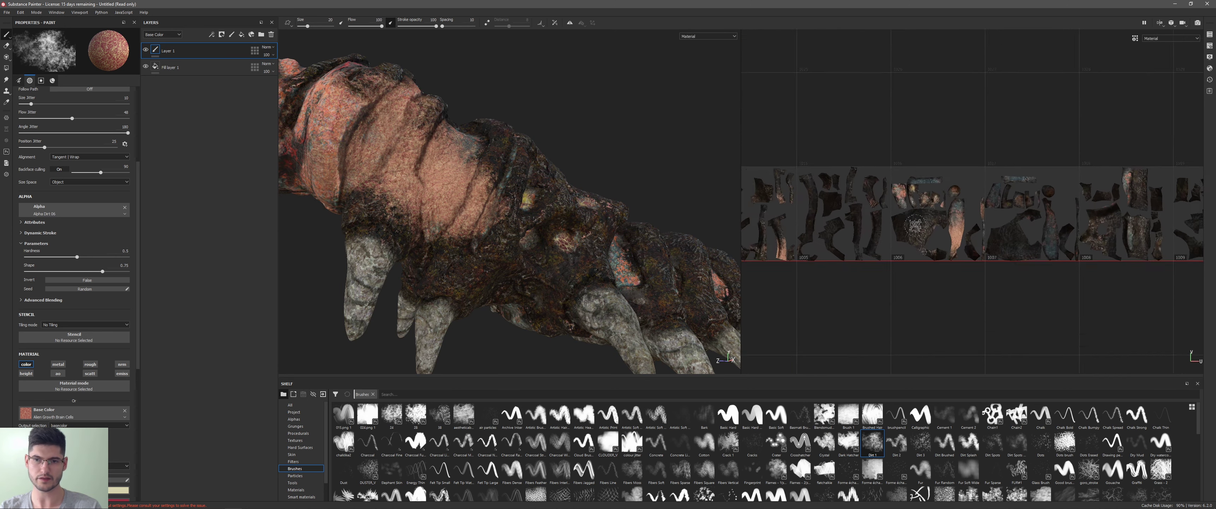
scroll(914, 226, "up", 3)
middle_click_drag(915, 225, 990, 213)
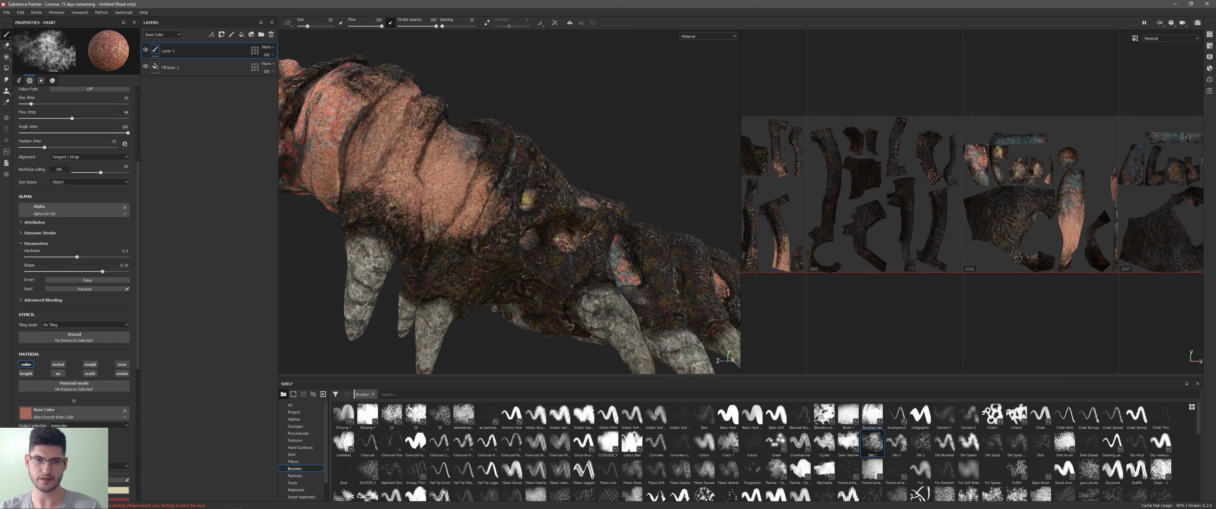
scroll(510, 224, "up", 5)
mouse_move(523, 165)
left_mouse_down("alt")
mouse_move(541, 190)
mouse_move(535, 222)
mouse_move(470, 197)
left_mouse_up("alt")
scroll(535, 224, "down", 5)
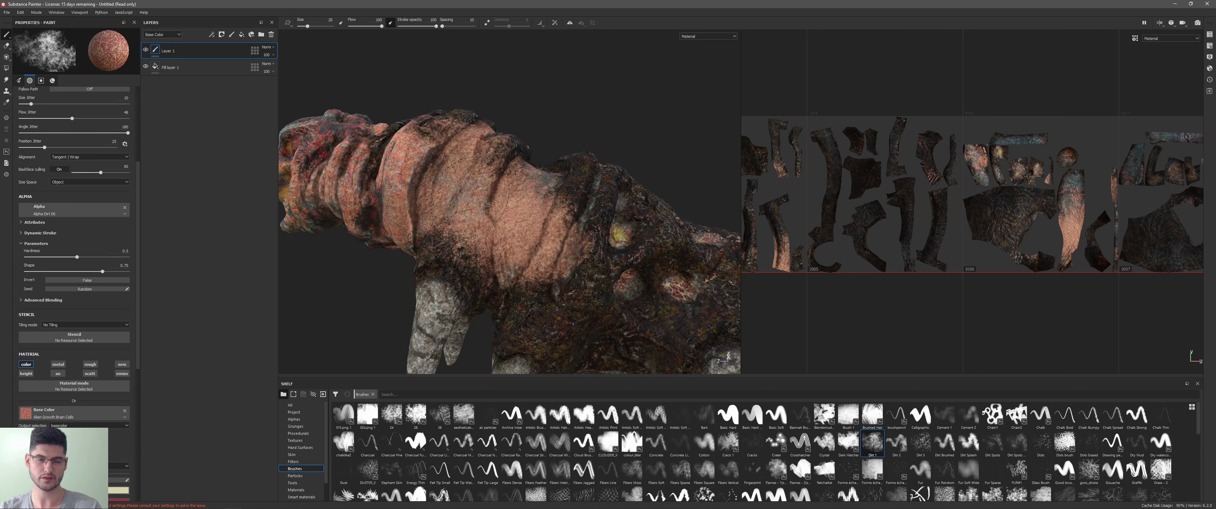
key("ctrl+z")
key("ctrl+z")
key("ctrl+z")
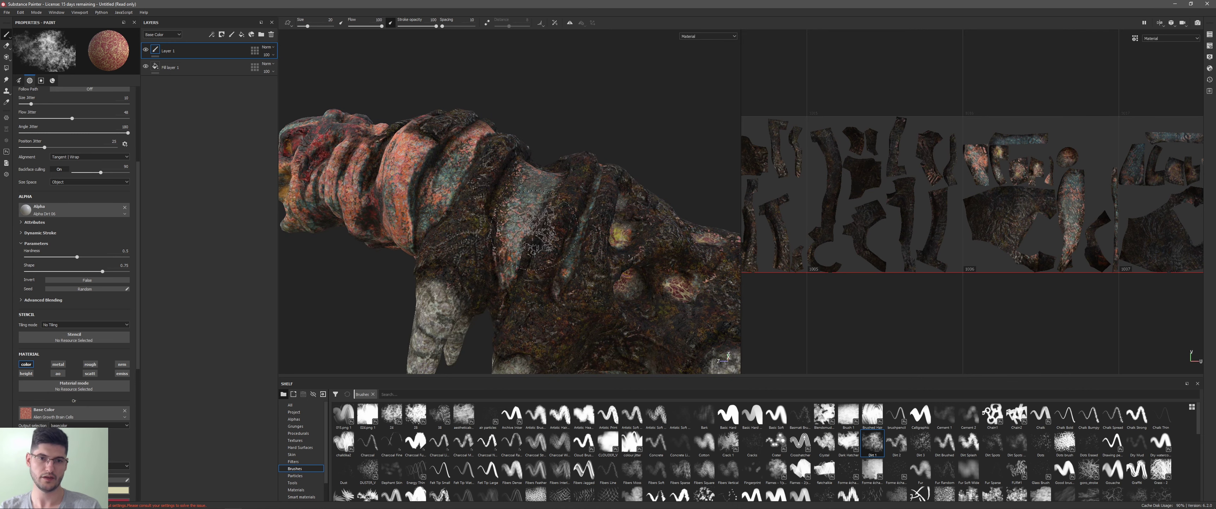
Step: Paint skin texture onto the creature's shoulder, undo it, and zoom the viewport out
scroll(537, 217, "up", 4)
scroll(537, 217, "up", 3)
scroll(533, 219, "down", 5)
mouse_move(465, 239)
left_mouse_down()
mouse_move(448, 267)
mouse_move(457, 278)
mouse_move(654, 153)
mouse_move(592, 155)
left_mouse_up()
scroll(440, 256, "up", 4)
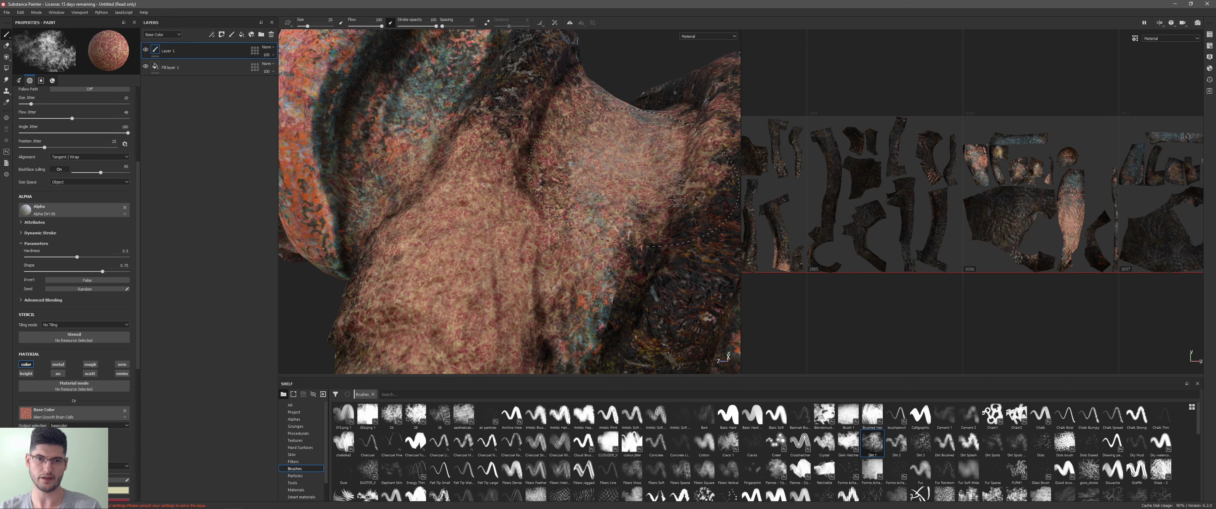
scroll(590, 164, "down", 3)
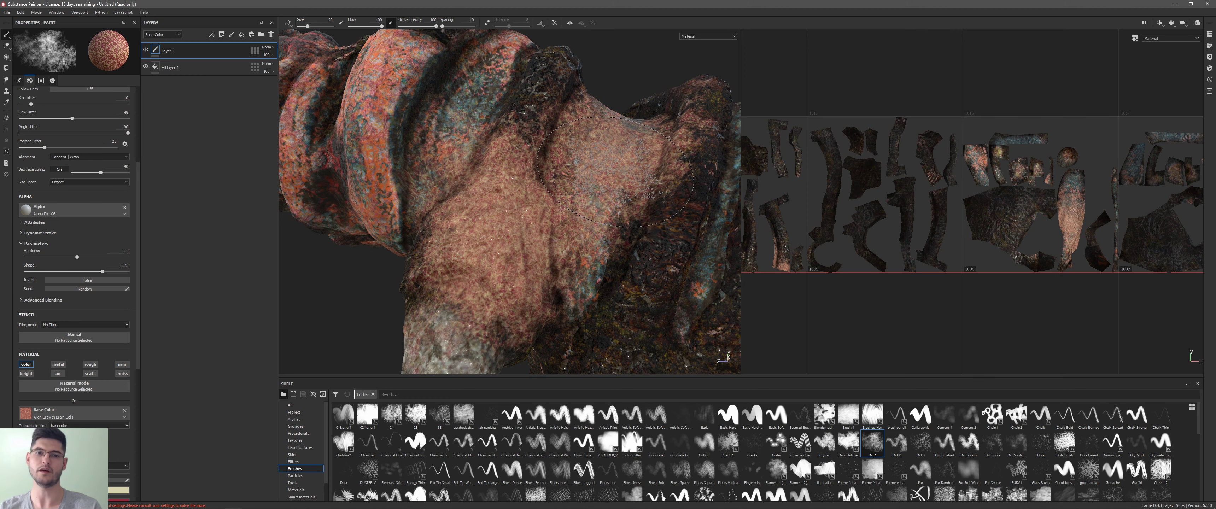
key("ctrl+z")
key("ctrl+z")
scroll(716, 153, "down", 5)
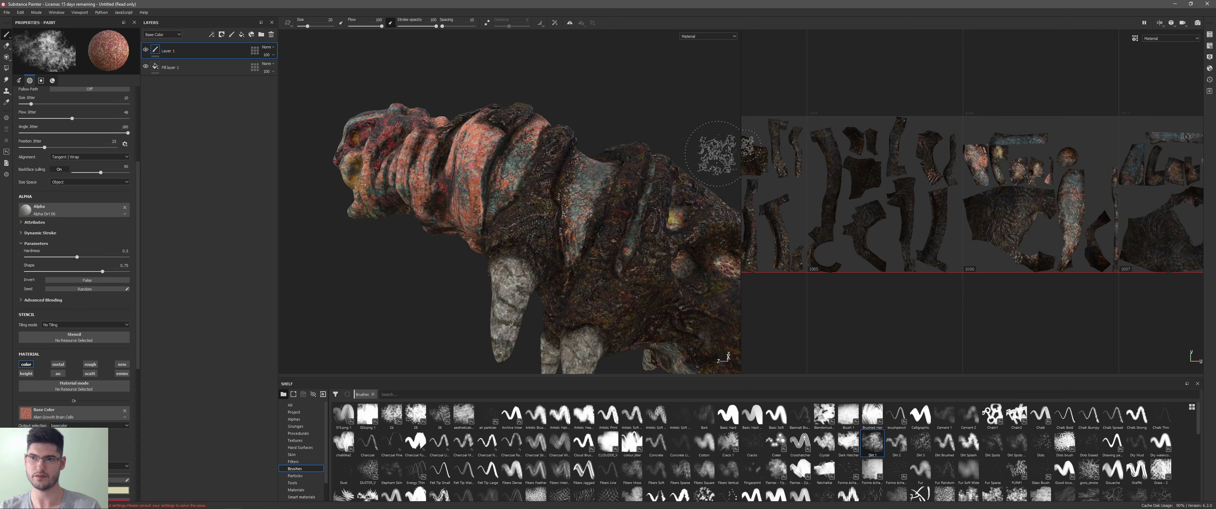
Step: Select the mainbody_low texture set and paint brain-cell texture over the body's centre
left_click(1209, 34)
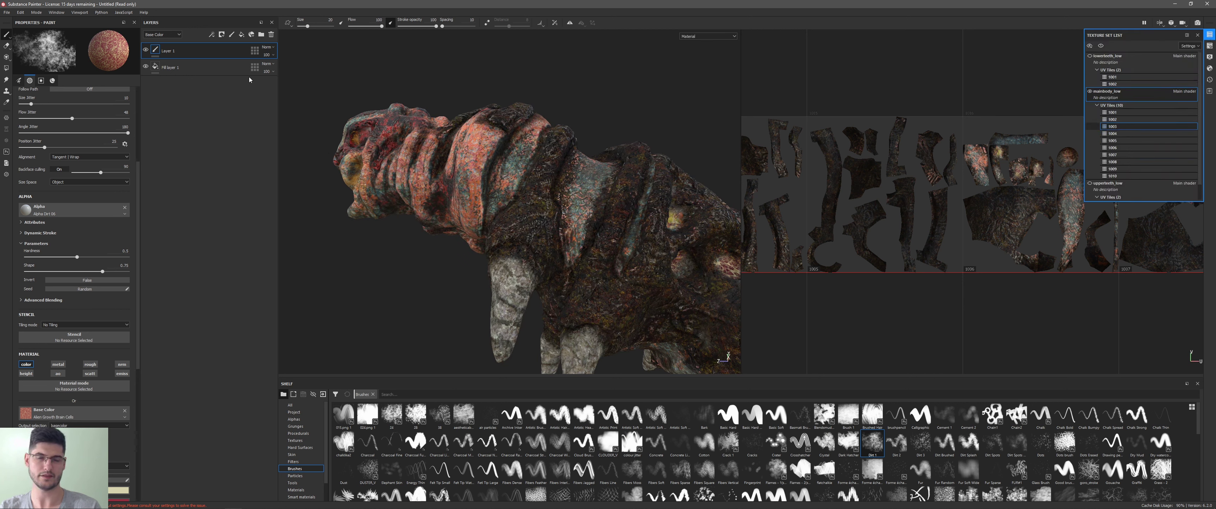
left_click_drag(606, 192, 584, 234, "alt")
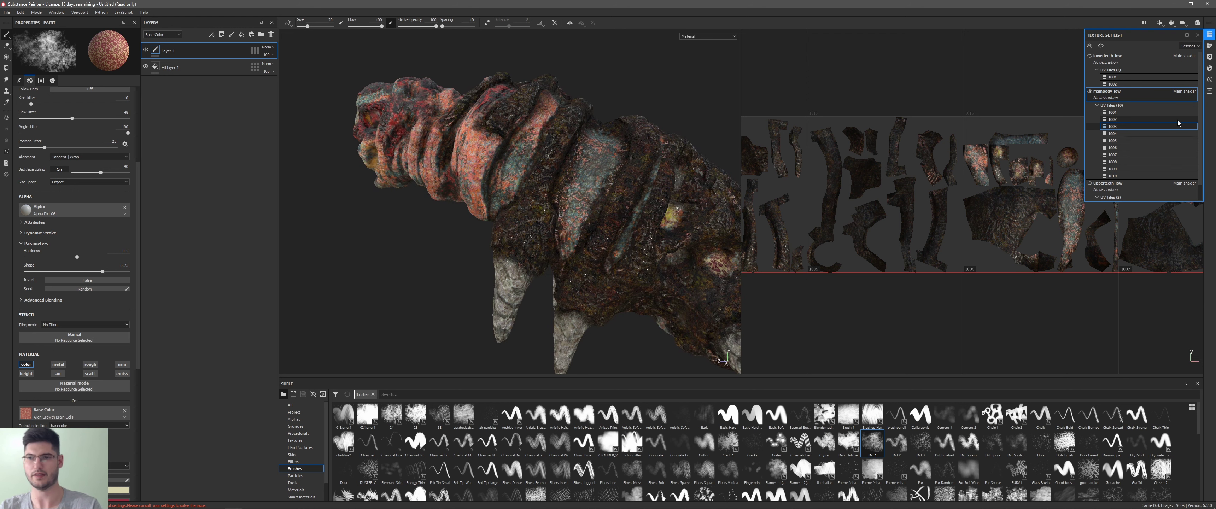
left_click(1126, 93)
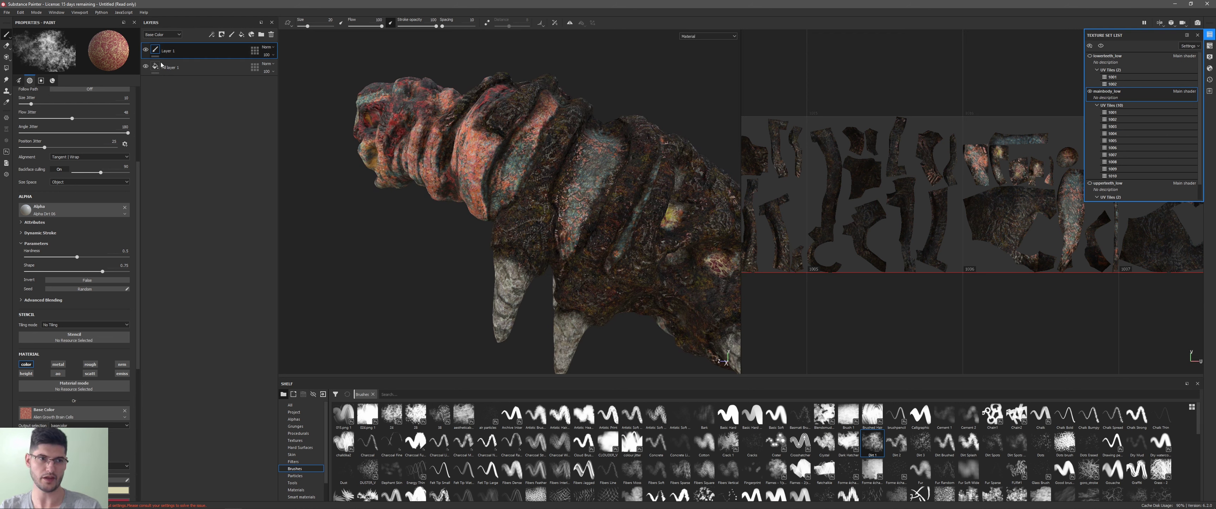
scroll(586, 165, "up", 2)
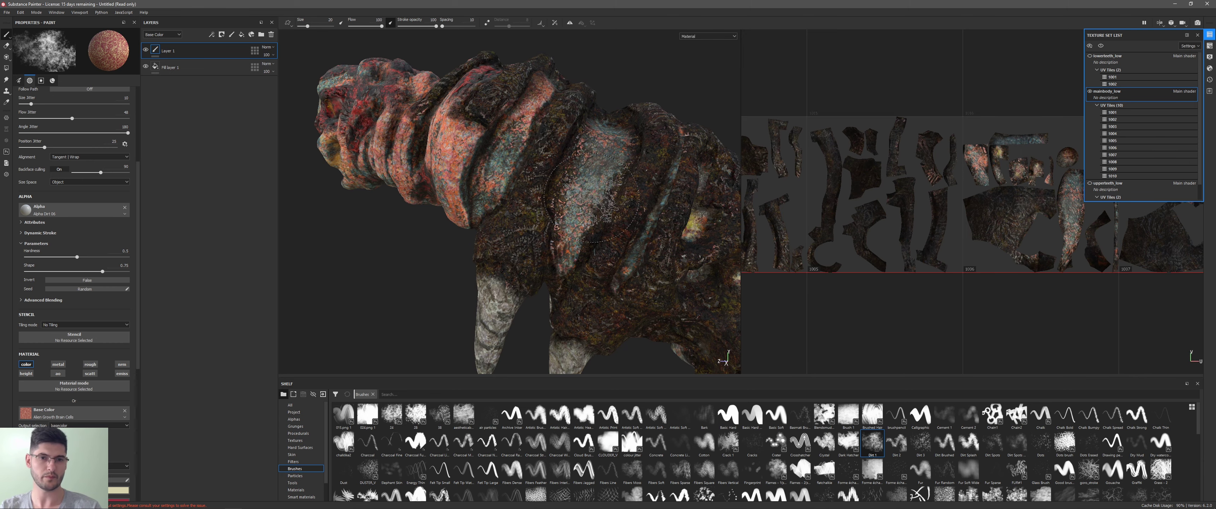
scroll(614, 156, "up", 5)
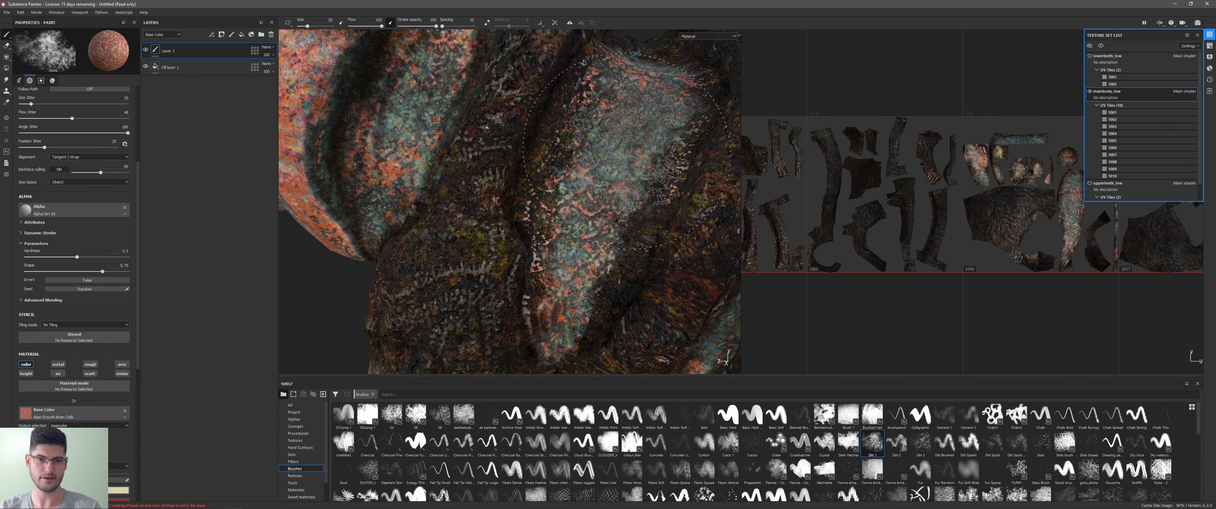
mouse_move(627, 151)
left_mouse_down()
mouse_move(572, 265)
mouse_move(654, 212)
mouse_move(599, 189)
left_mouse_up()
scroll(600, 189, "down", 3)
Step: Mask Layer 1 to UV tile 1006 only, excluding tiles 1001–1005 and 1007–1010
left_click(254, 51)
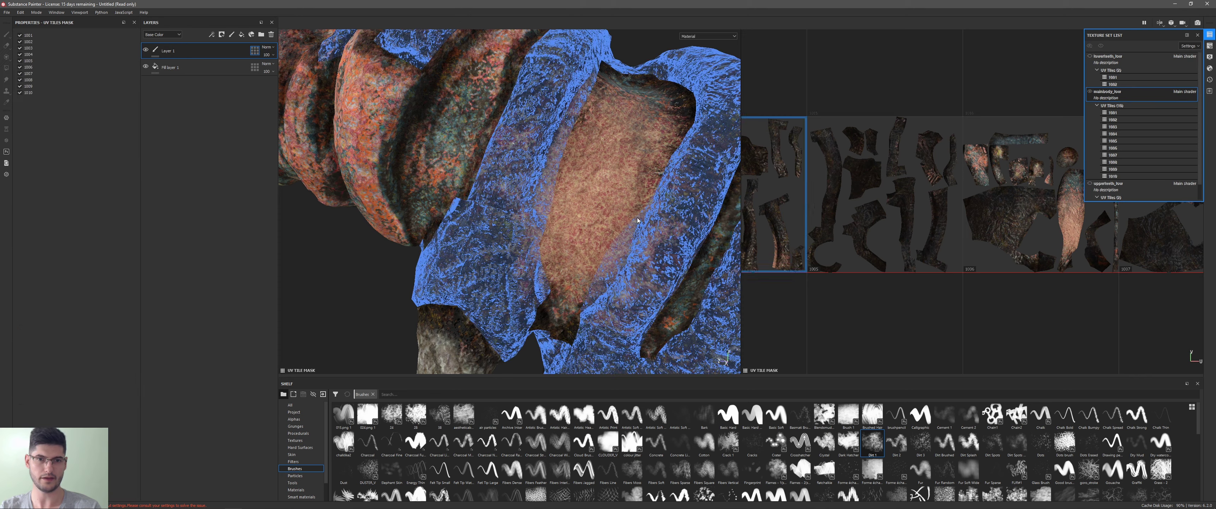
left_click(571, 205)
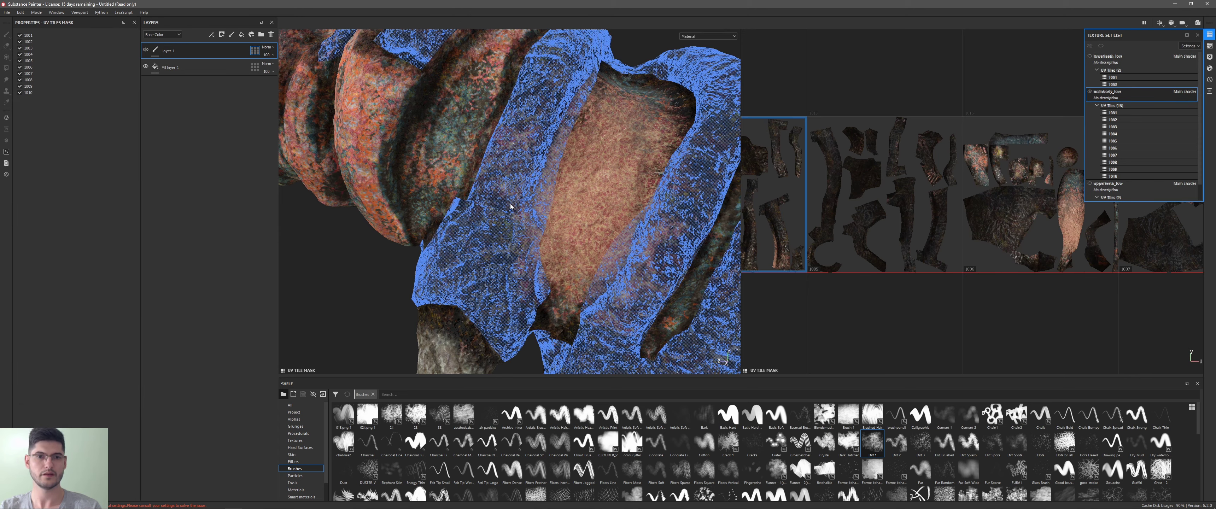
scroll(912, 275, "up", 3)
scroll(913, 276, "down", 5)
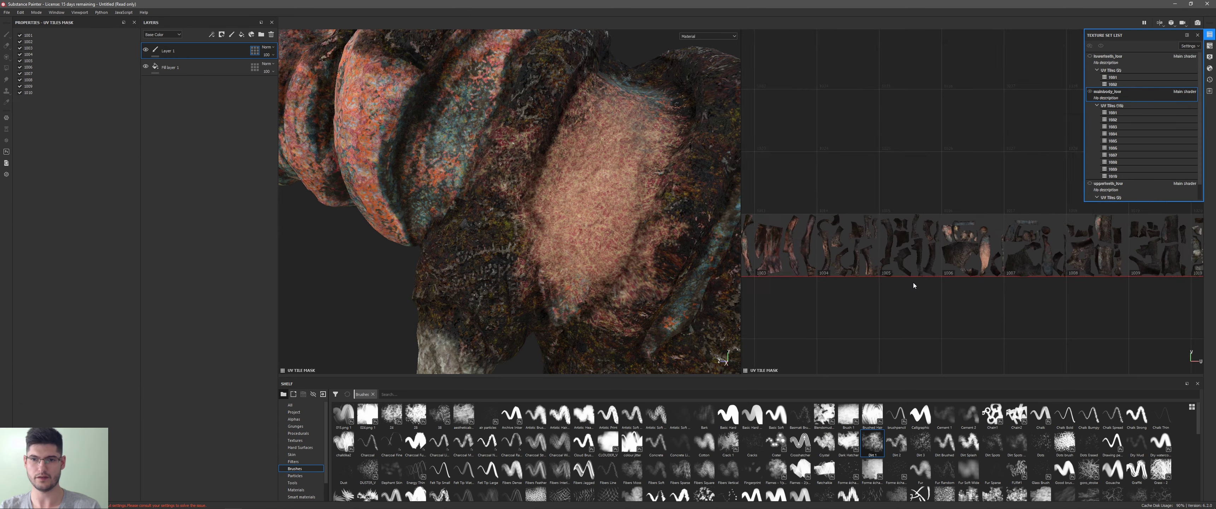
mouse_move(755, 183)
left_mouse_down()
mouse_move(857, 287)
mouse_move(892, 289)
left_mouse_up()
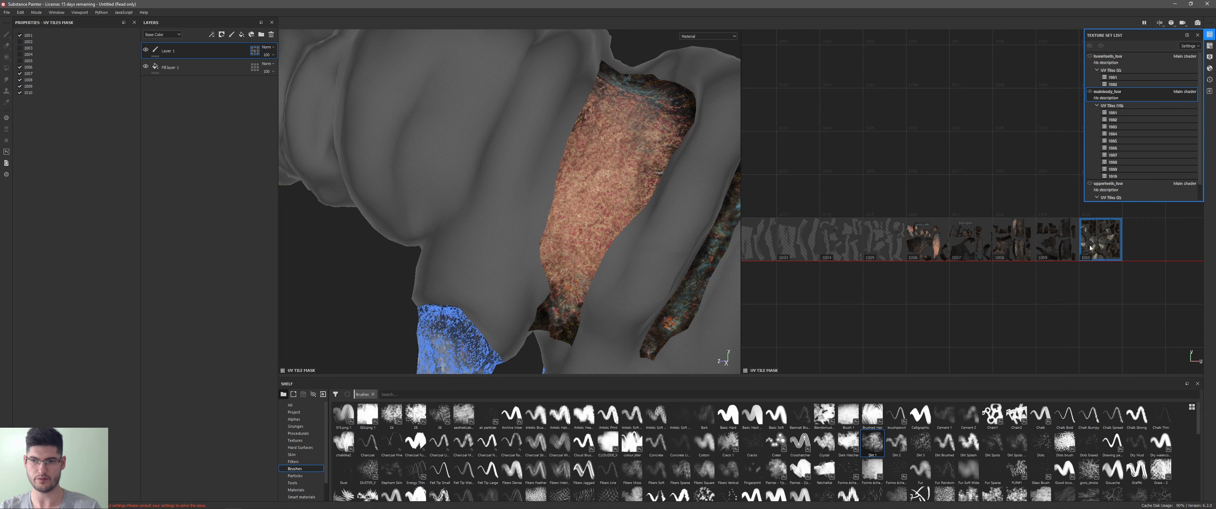
mouse_move(1140, 226)
left_mouse_down()
mouse_move(1109, 284)
mouse_move(965, 332)
left_mouse_up()
scroll(933, 333, "down", 2)
left_click_drag(757, 245, 778, 295)
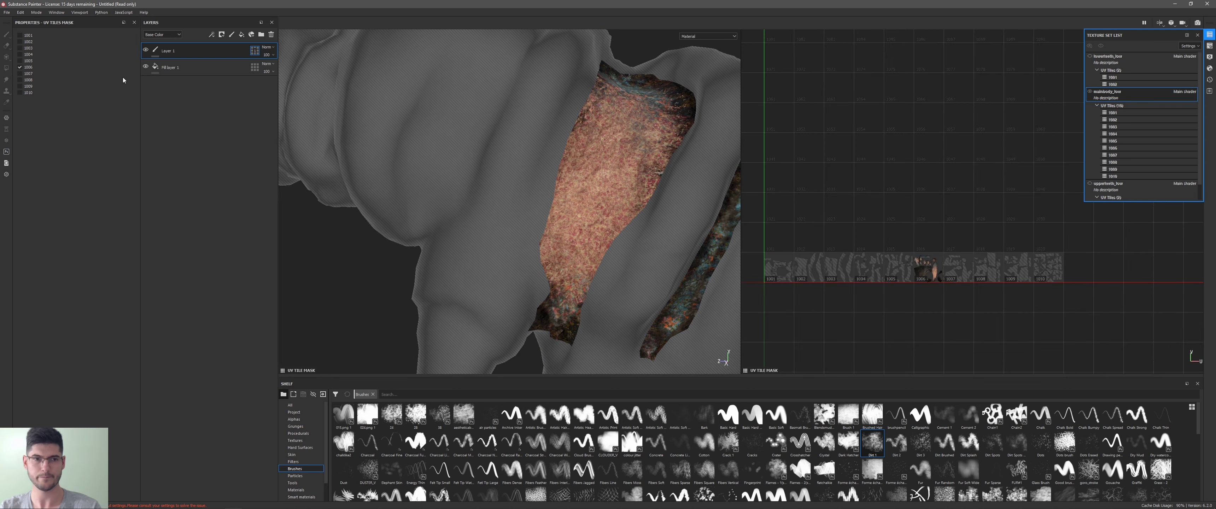
left_click(155, 51)
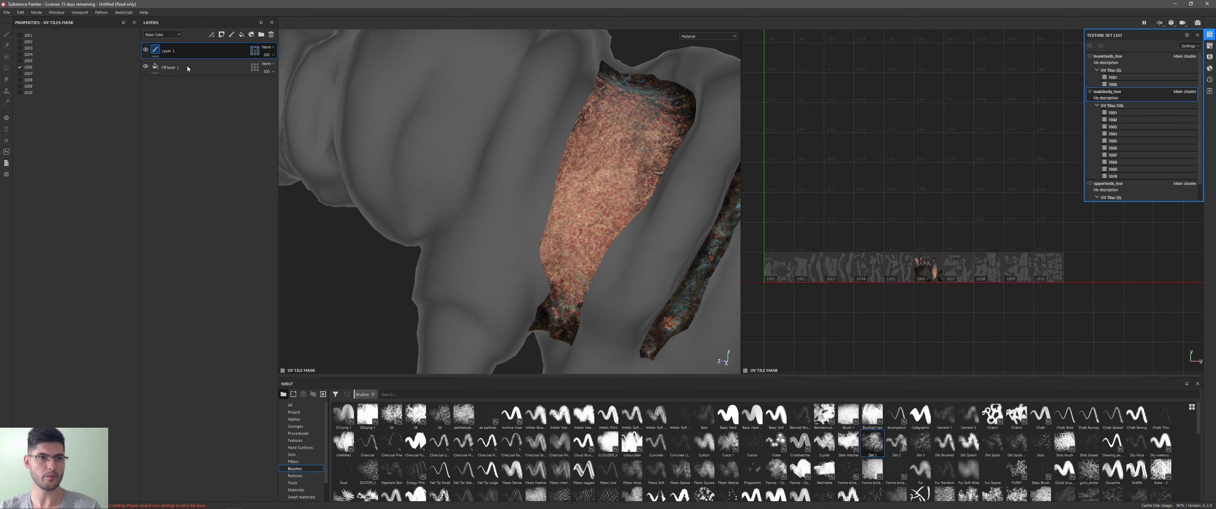
Step: Exit UV tile mask editing and bring up the brush's Alpha settings in Properties - Paint
key("1")
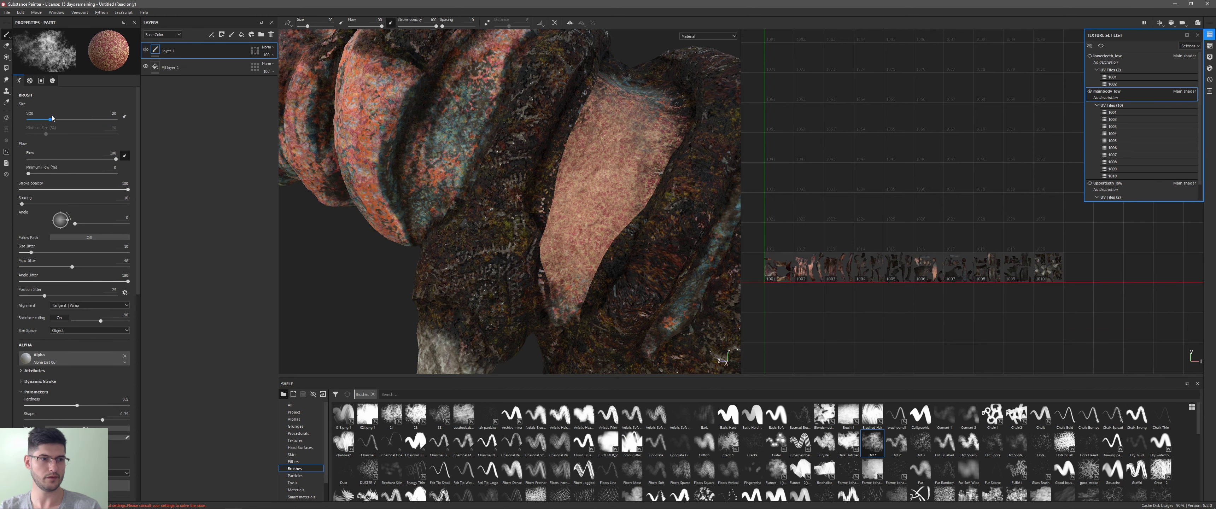
scroll(52, 189, "down", 4)
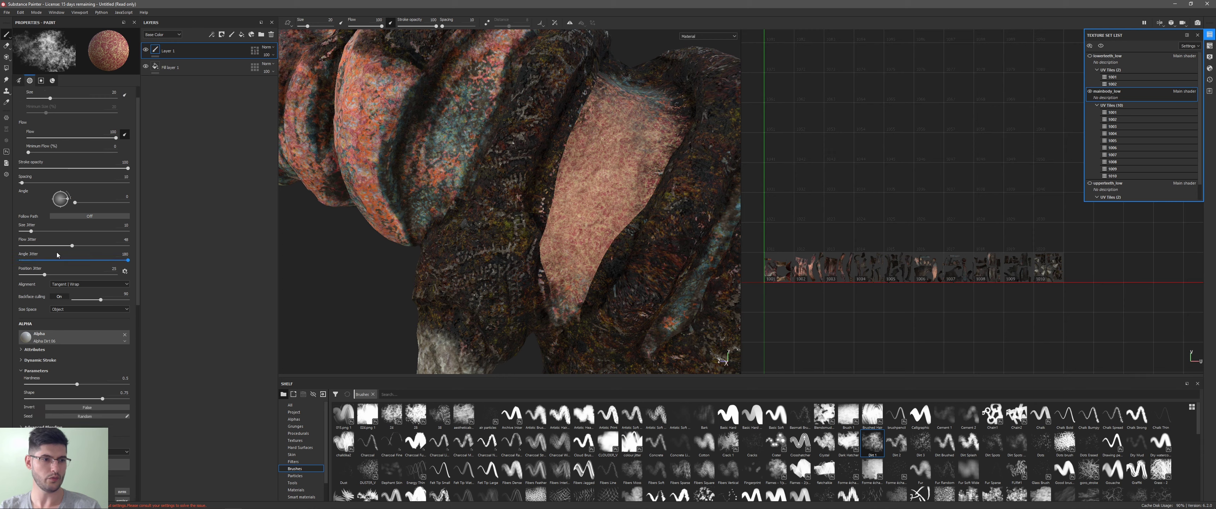
scroll(88, 256, "down", 6)
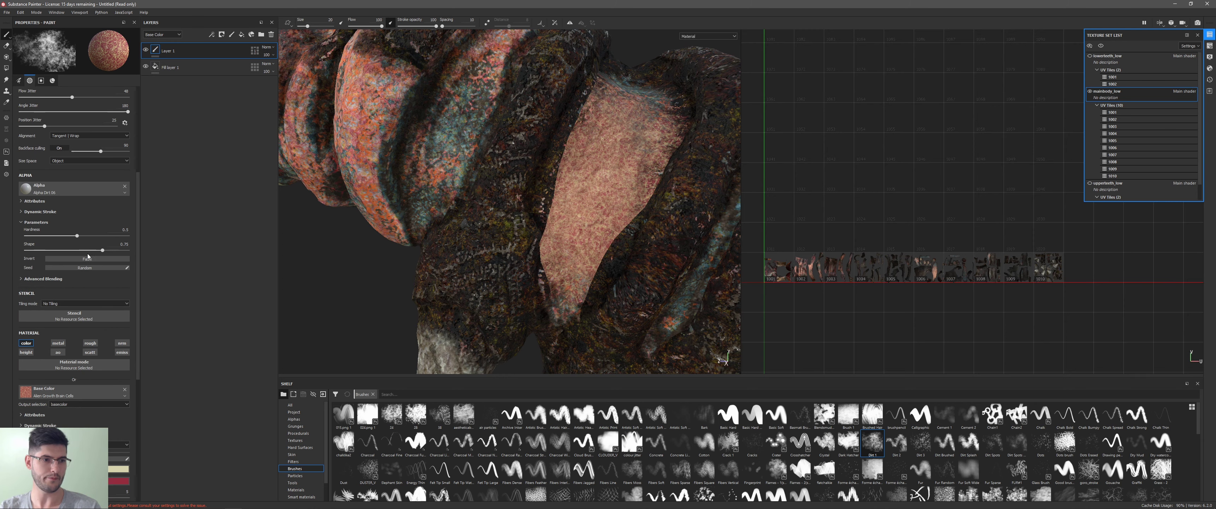
scroll(88, 256, "up", 10)
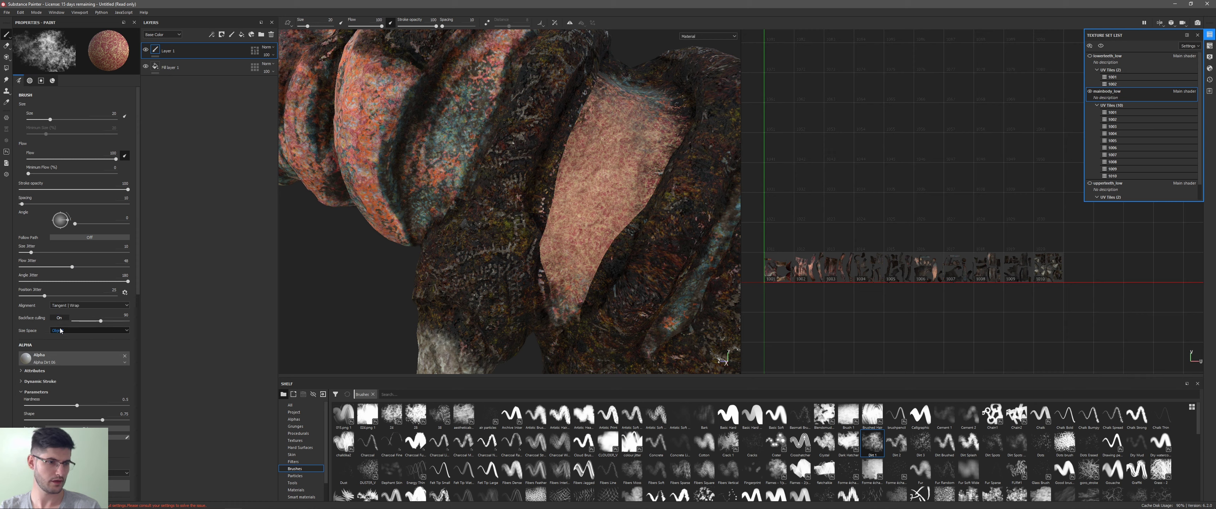
left_click(30, 80)
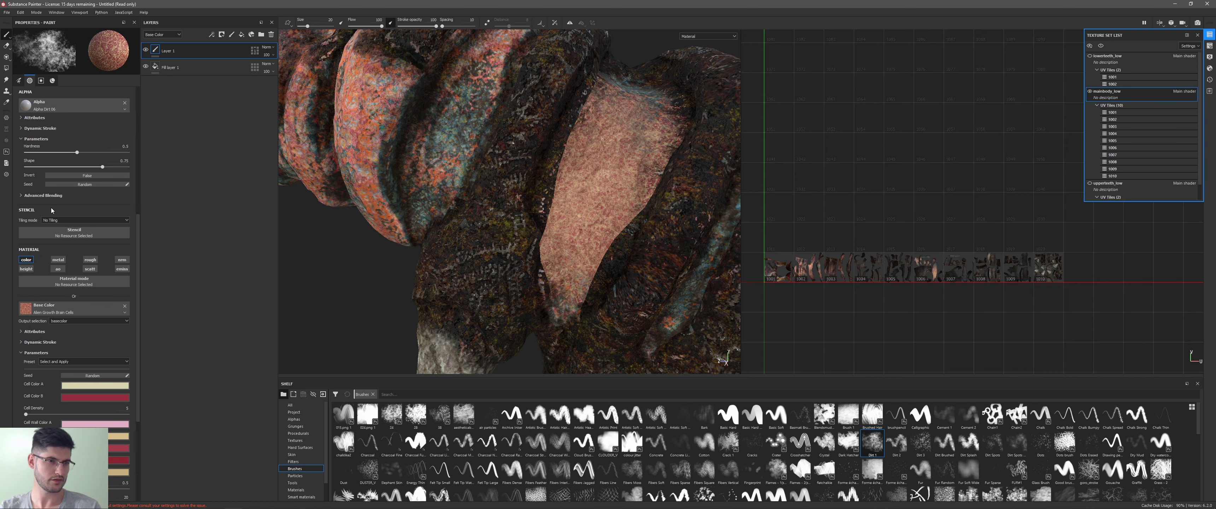
scroll(52, 210, "down", 5)
scroll(54, 216, "up", 6)
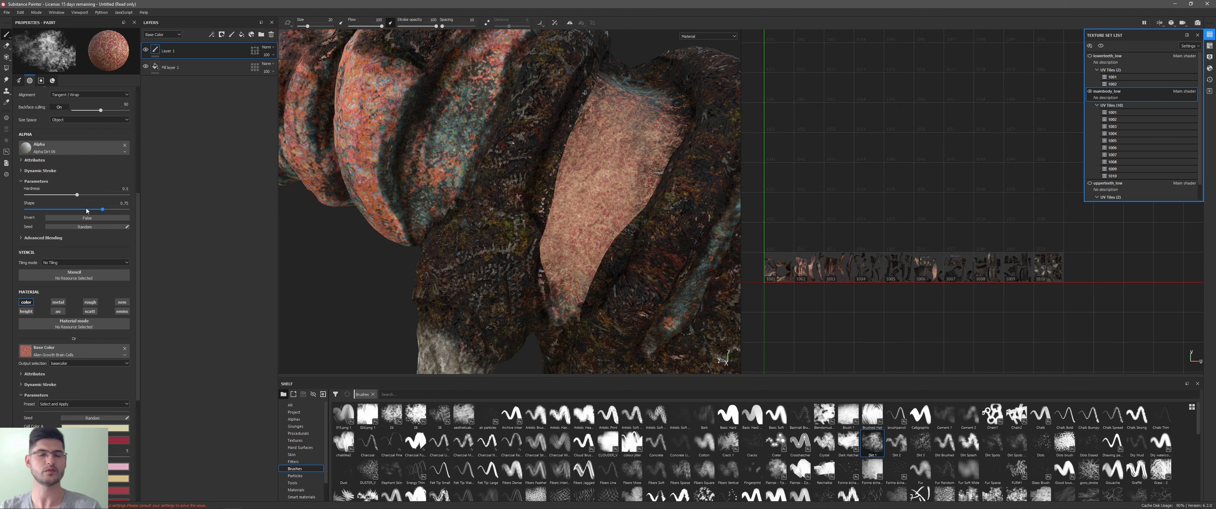
scroll(430, 205, "down", 5)
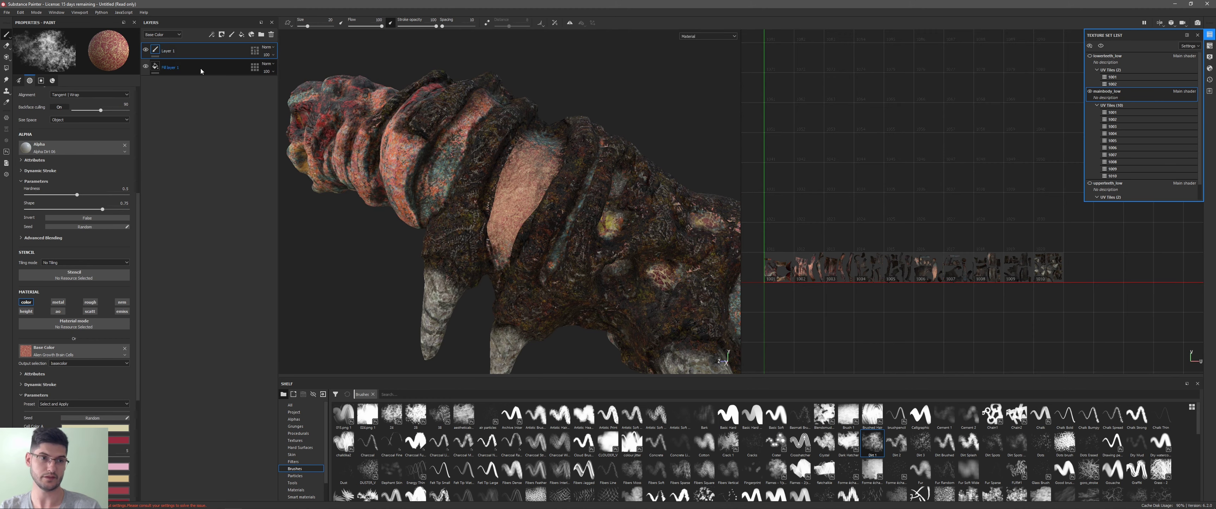
Step: Delete Layer 1, add Fill layer 2, and limit its UV Tiles mask to tile 1006 only
left_click(271, 35)
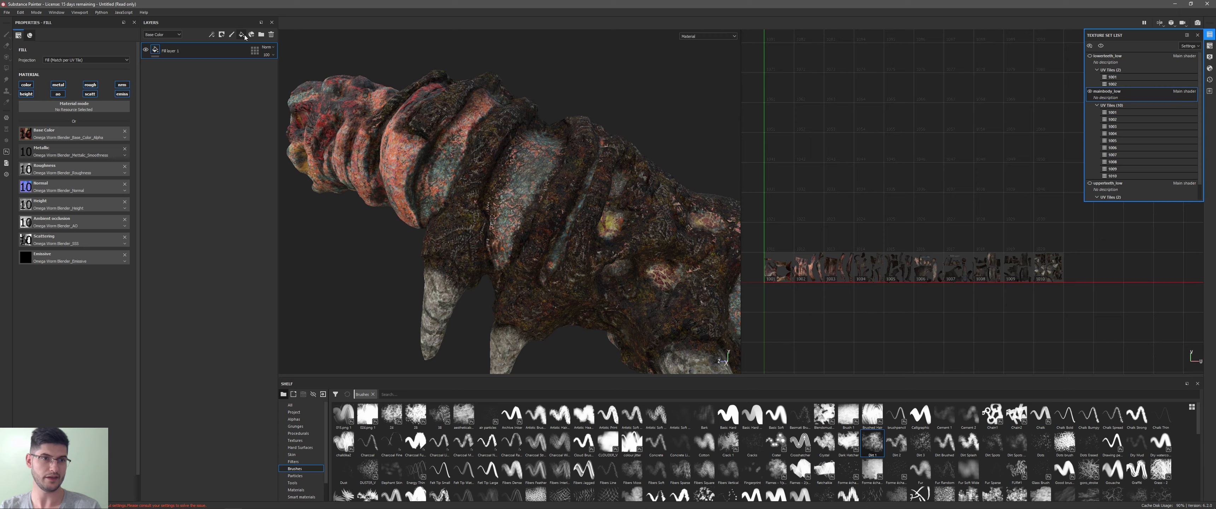
left_click(242, 35)
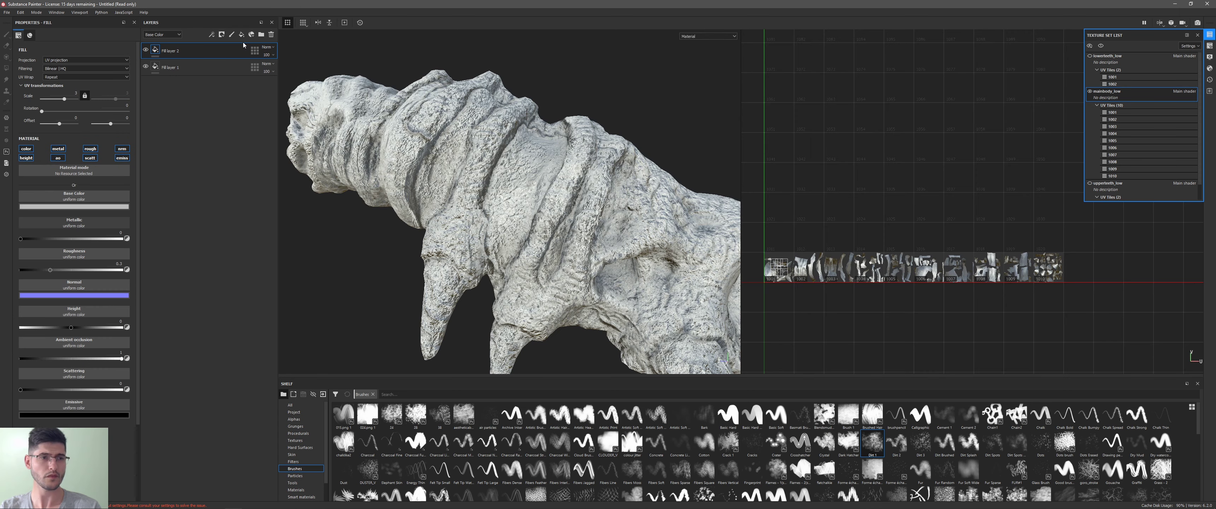
left_click(255, 50)
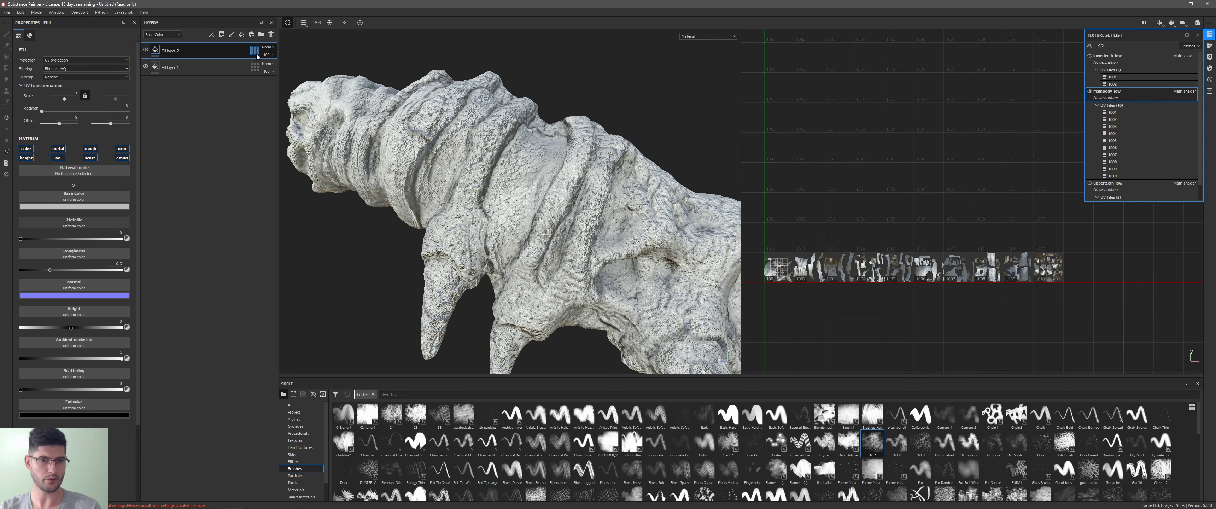
left_click_drag(774, 191, 861, 331)
left_click_drag(1096, 221, 921, 336)
left_click(927, 267)
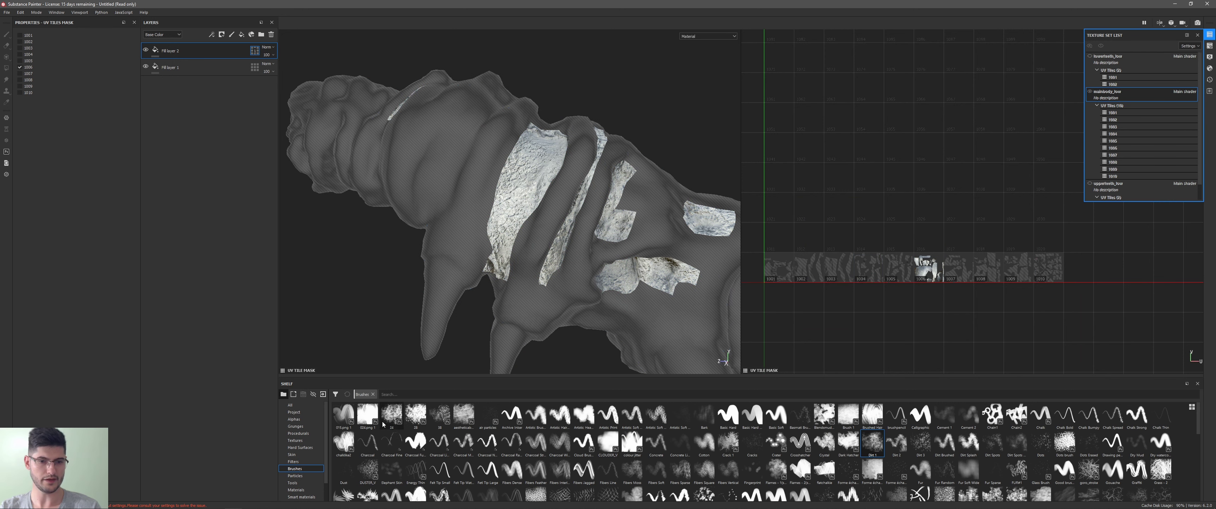
Step: Drop the Alien Growth Brain Cells material into Fill layer 2's base colour and inspect the pink patches
left_click(296, 490)
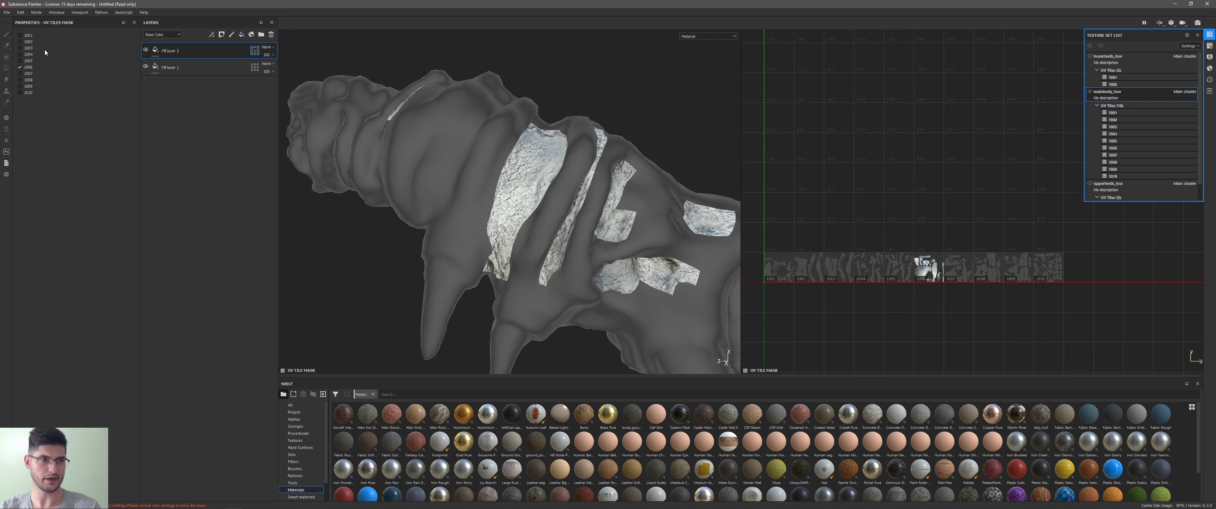
left_click(156, 50)
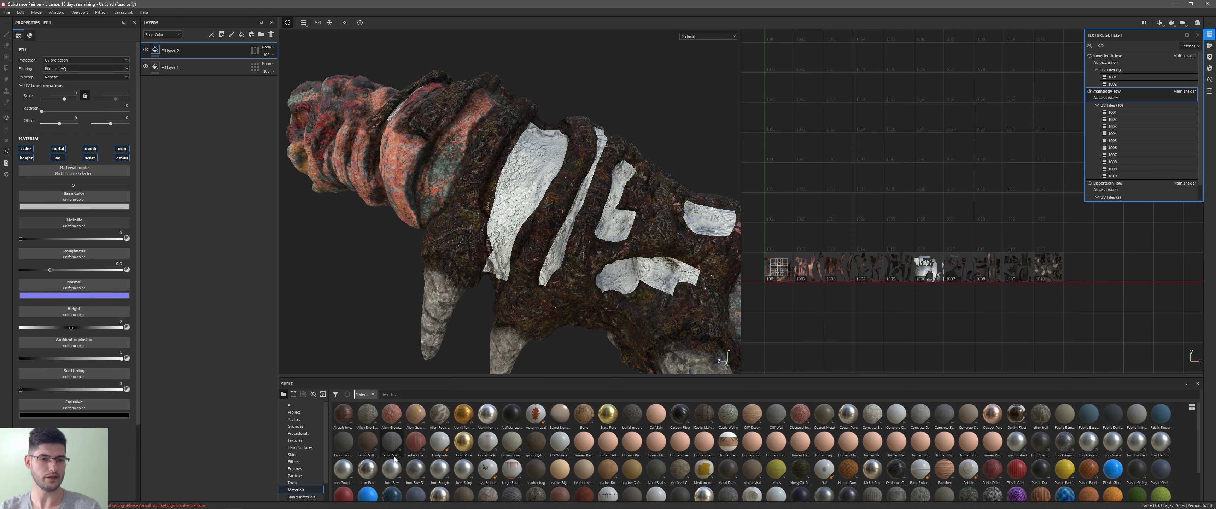
left_click_drag(391, 413, 72, 200)
scroll(575, 128, "up", 5)
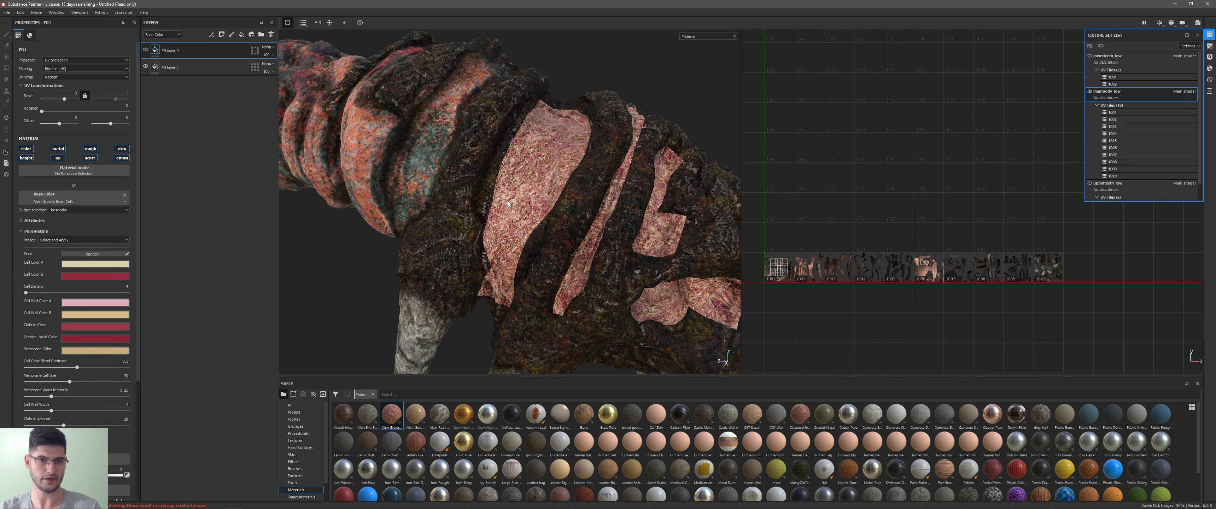
left_click_drag(575, 128, 528, 232, "alt")
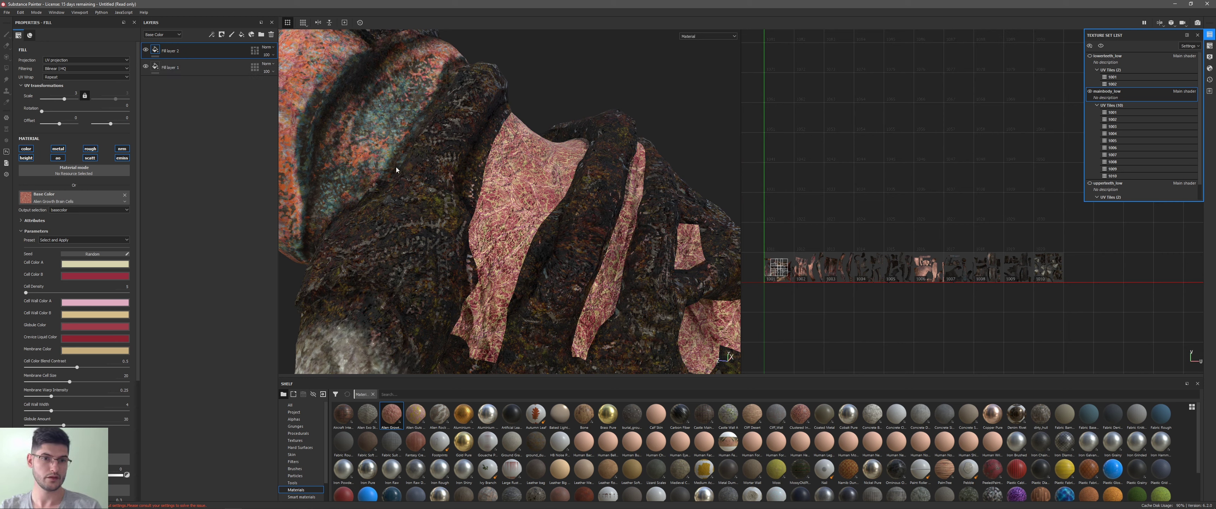
scroll(472, 215, "down", 2)
scroll(486, 207, "down", 4)
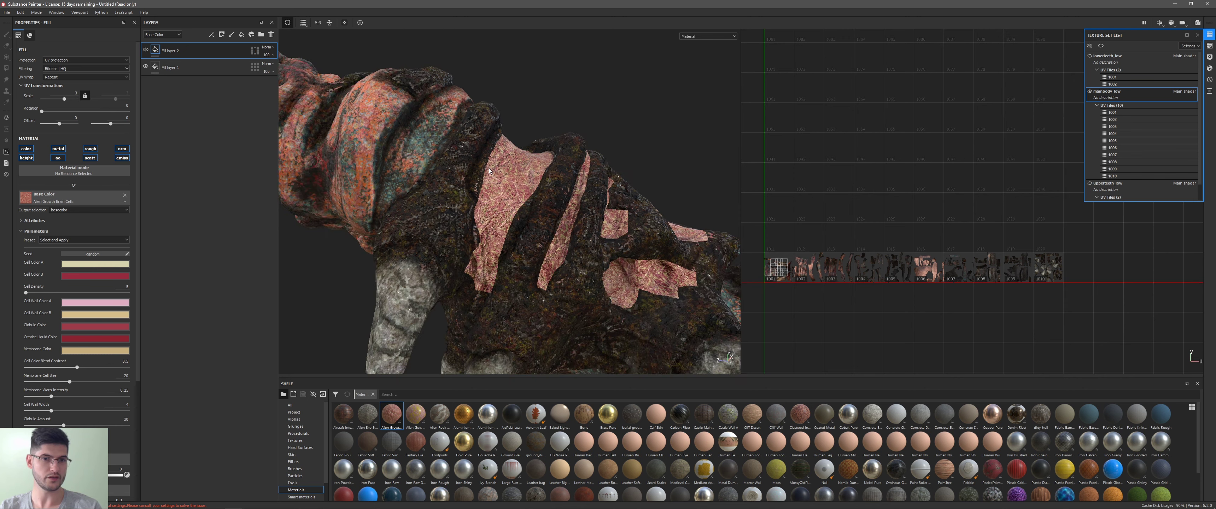
scroll(486, 208, "up", 6)
Step: Try Fill layer 2 UV scales of 10 and 5, finally settling on 3
left_click_drag(62, 99, 56, 102)
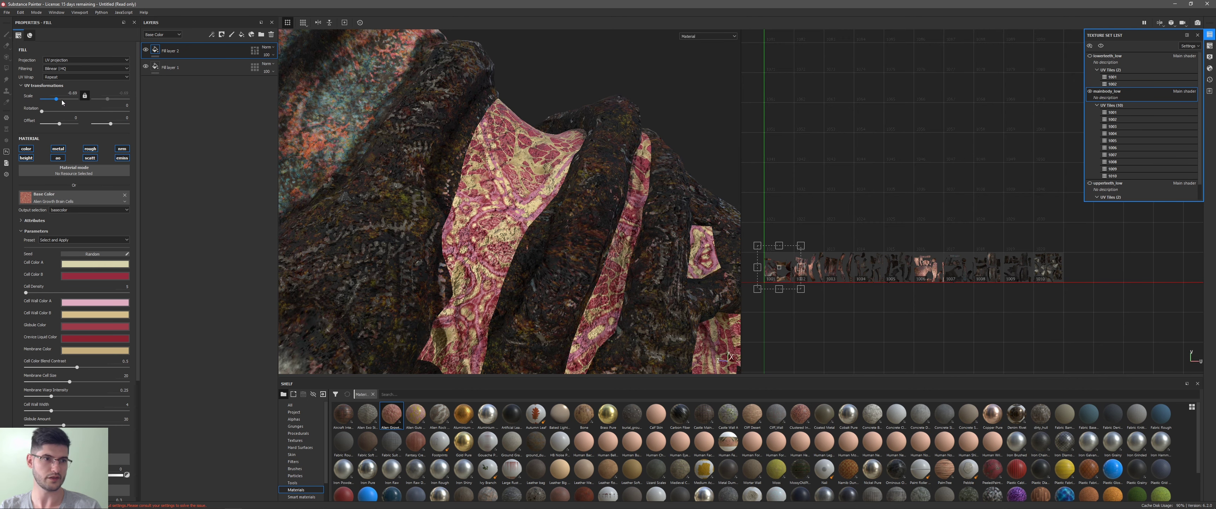
left_click(61, 99)
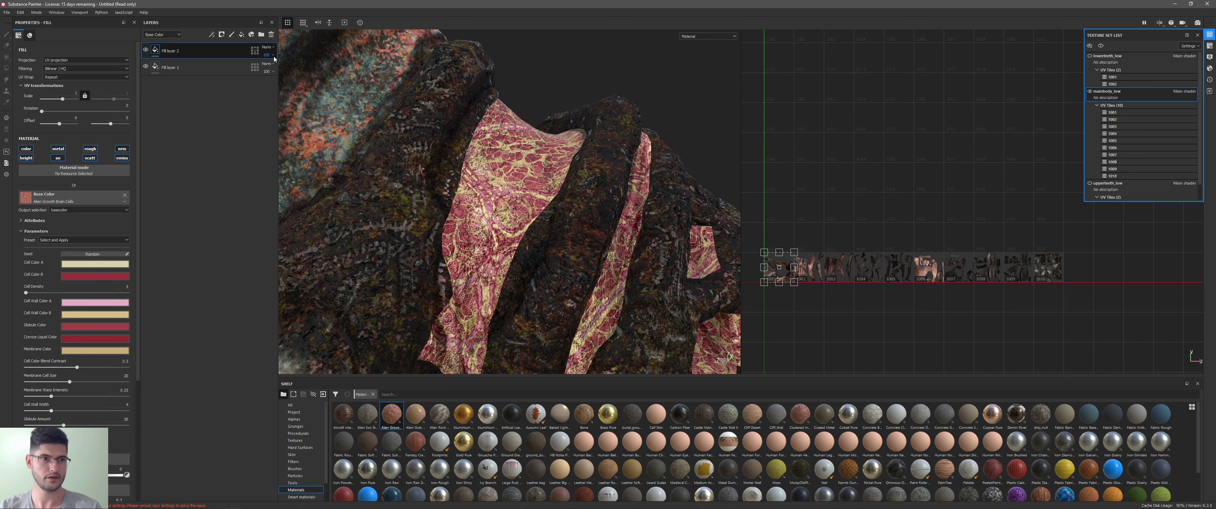
left_click(56, 94)
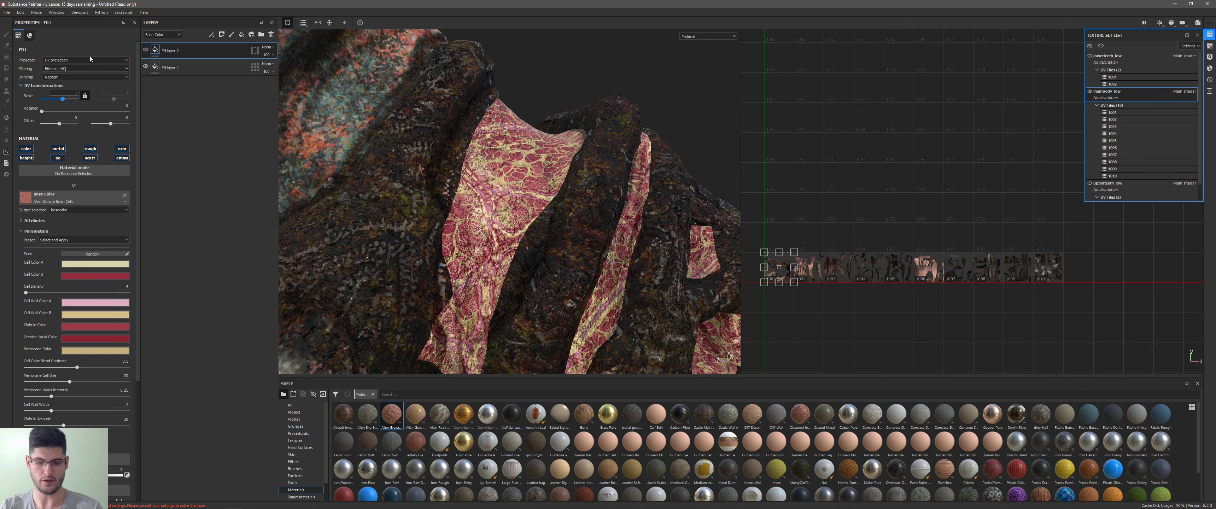
type("10")
key("Return")
scroll(463, 189, "down", 4)
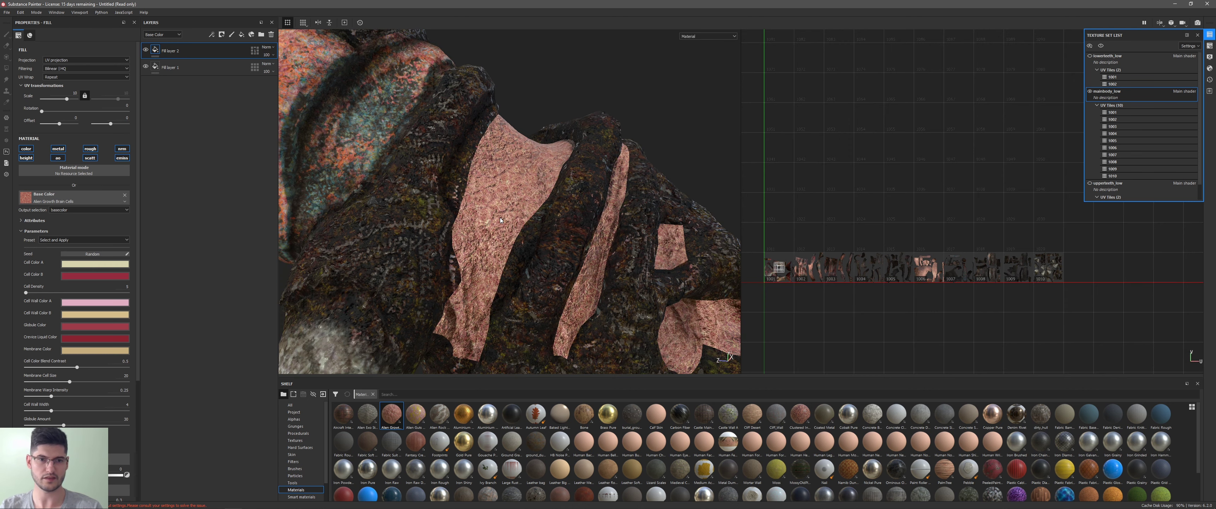
scroll(463, 189, "up", 5)
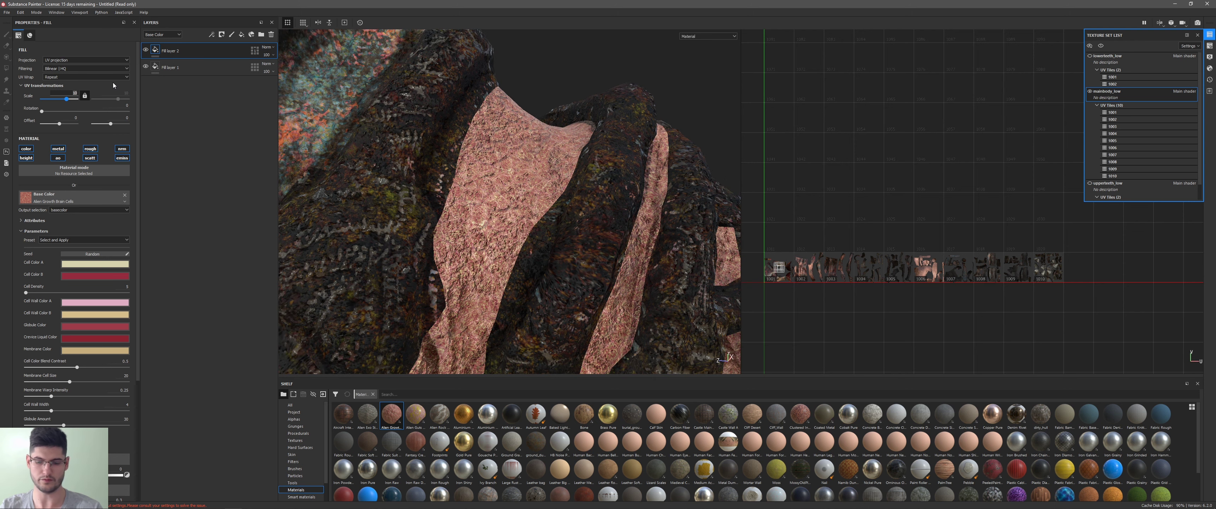
type("5")
key("Return")
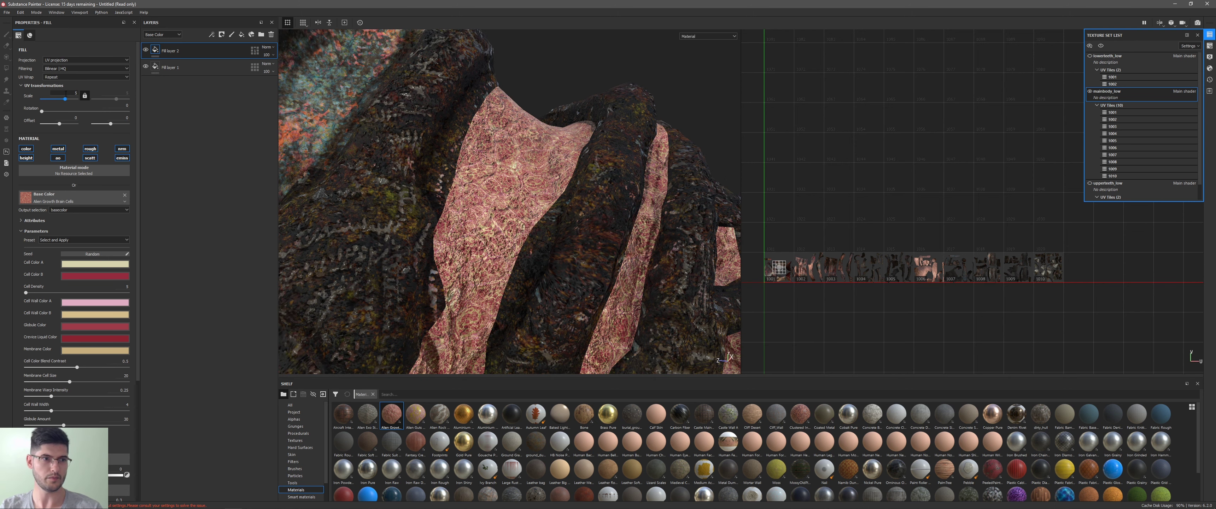
left_click_drag(65, 99, 64, 98)
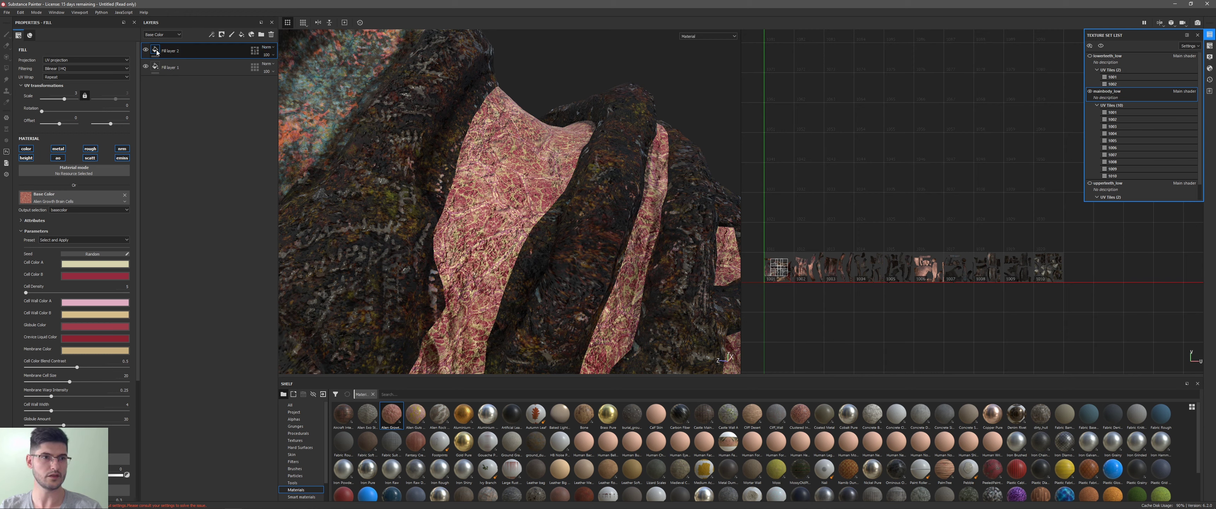
Step: Set Fill layer 2's Height channel blend mode to Replace
left_click(160, 35)
left_click(155, 59)
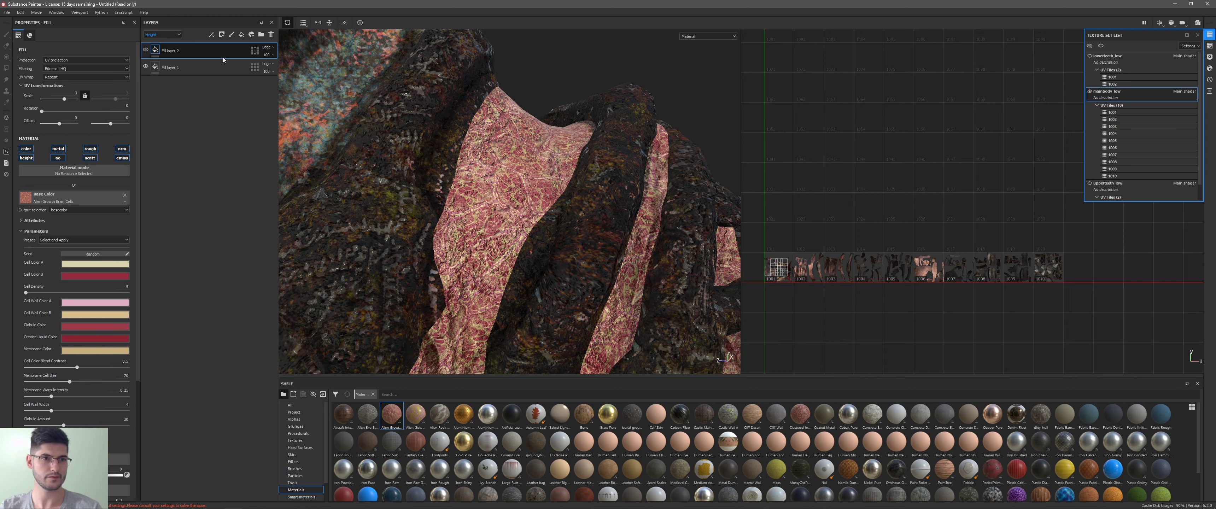
left_click(268, 48)
left_click(271, 73)
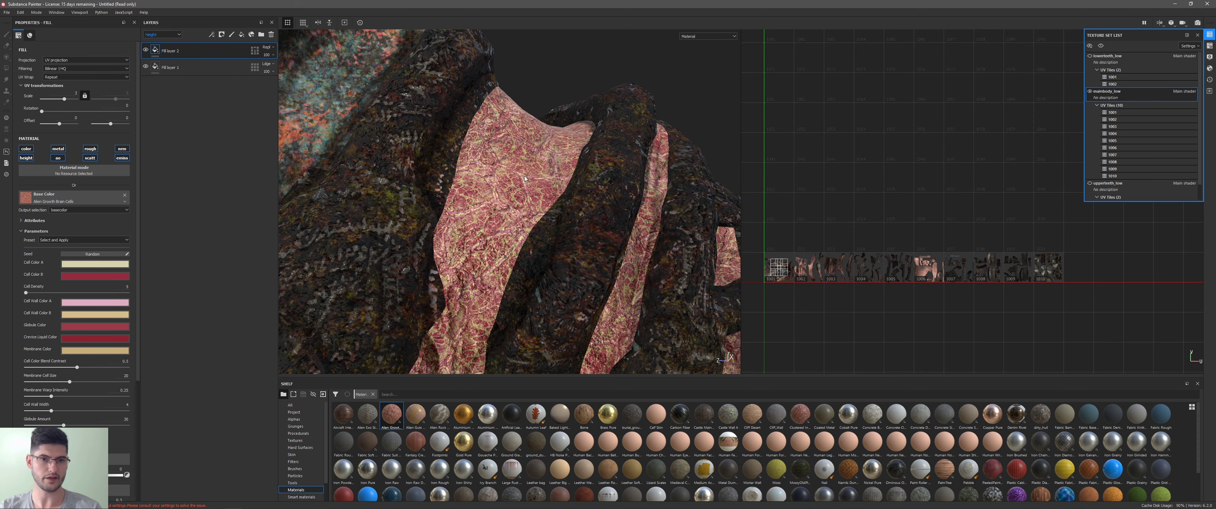
Step: Set Fill layer 2's Normal channel blend mode to Replace and check the new relief
left_click(161, 35)
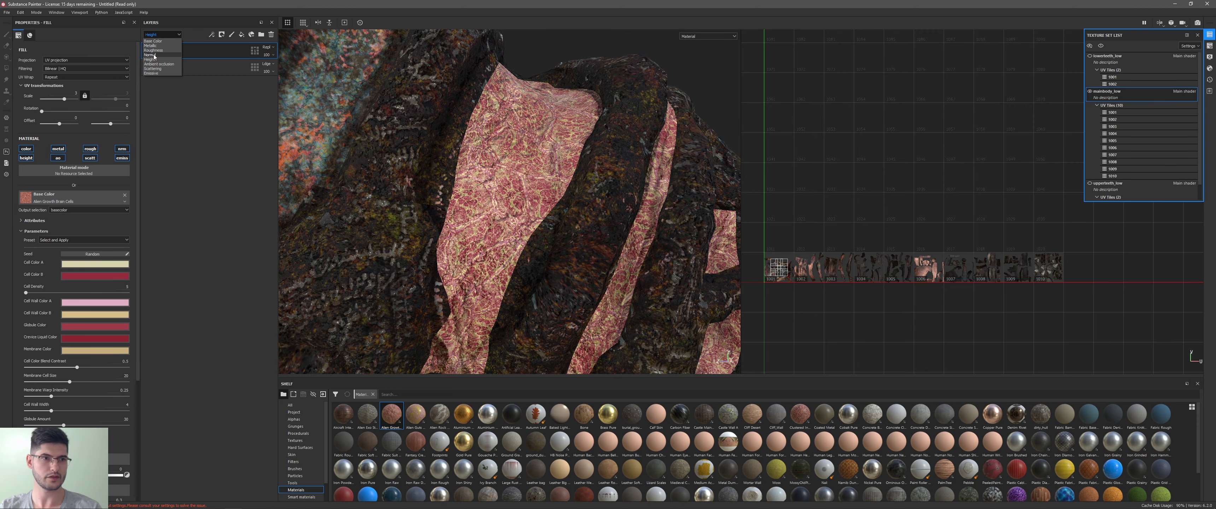
left_click(150, 55)
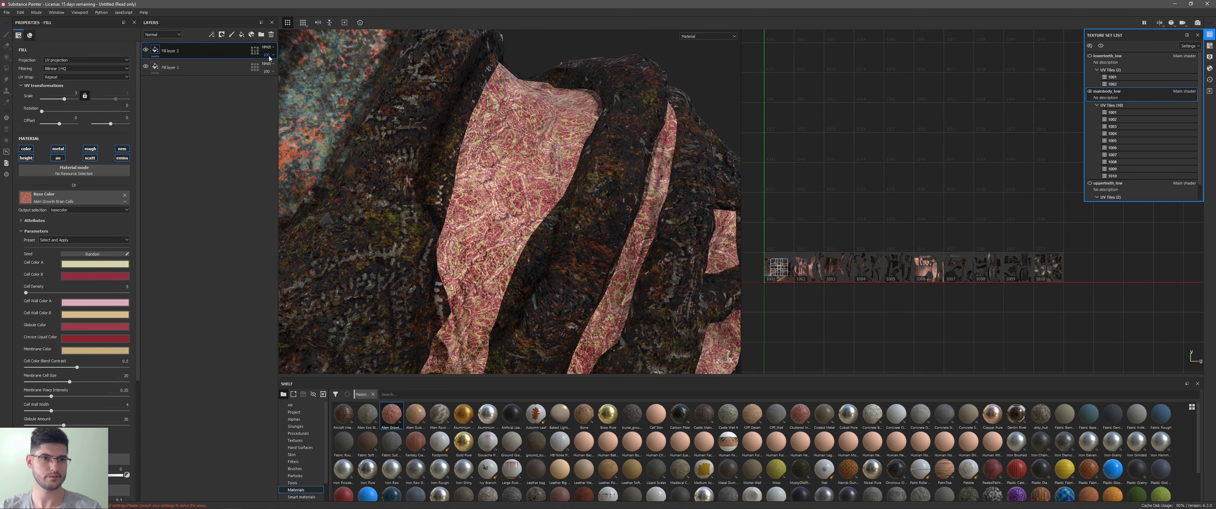
left_click(267, 46)
left_click(271, 72)
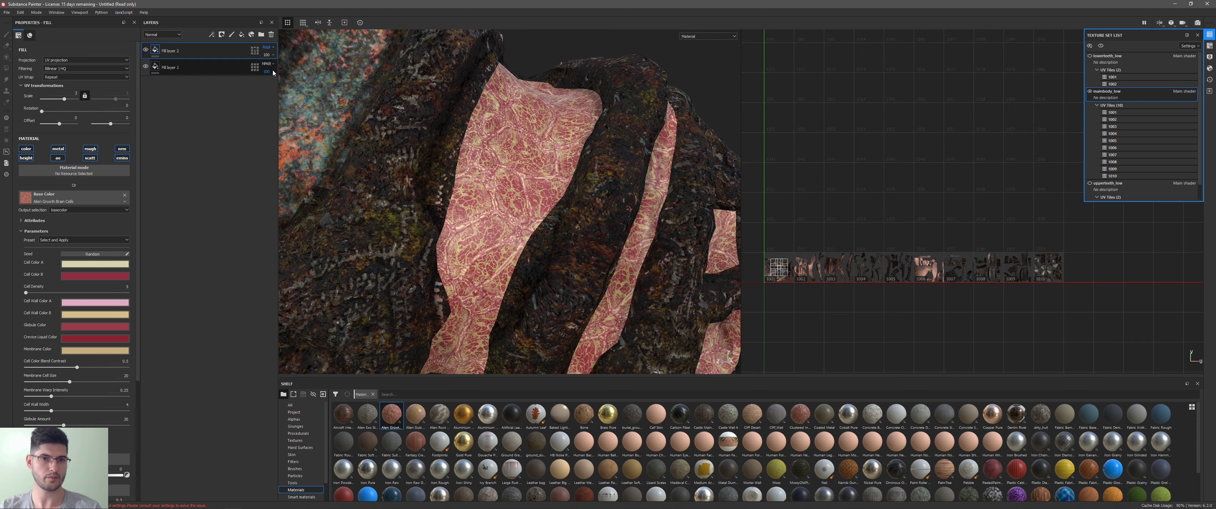
left_click_drag(533, 165, 547, 198, "alt")
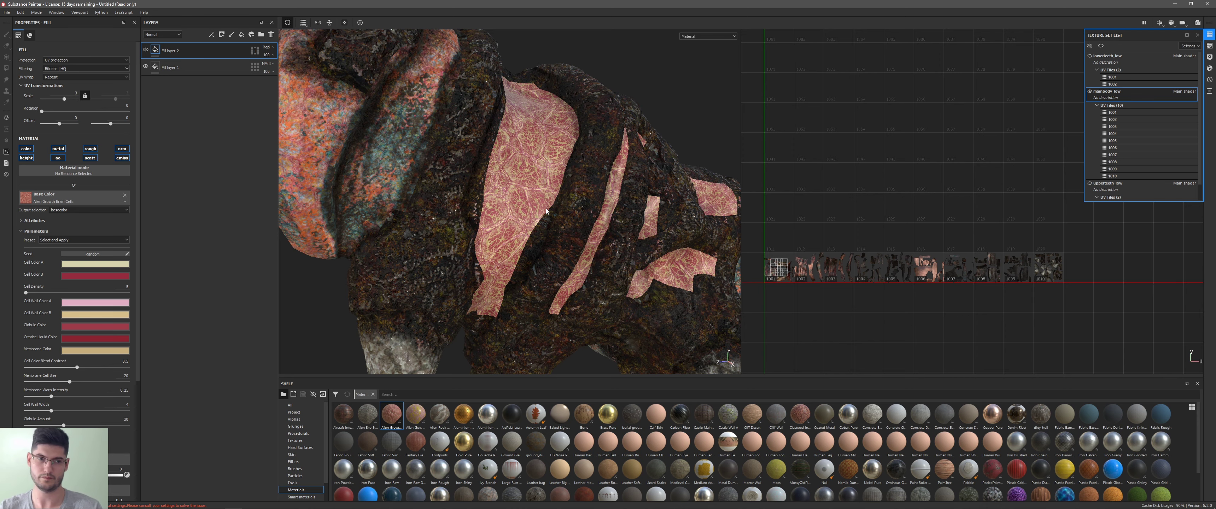
left_click_drag(626, 336, 601, 336, "alt")
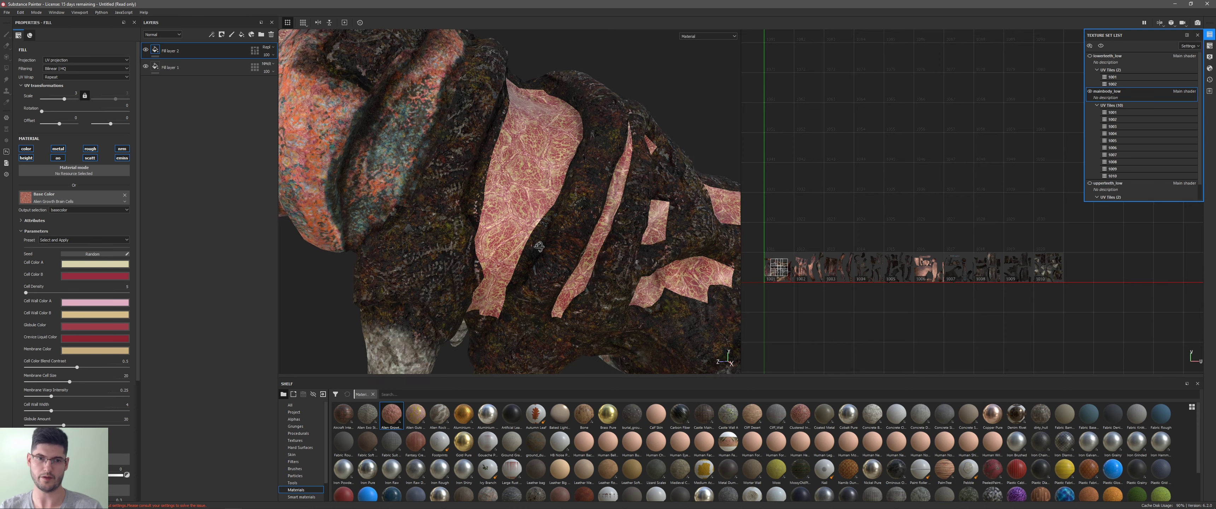
Step: Add a black mask to Fill layer 2, undoing a trial reveal stroke
right_click(154, 46)
left_click(182, 58)
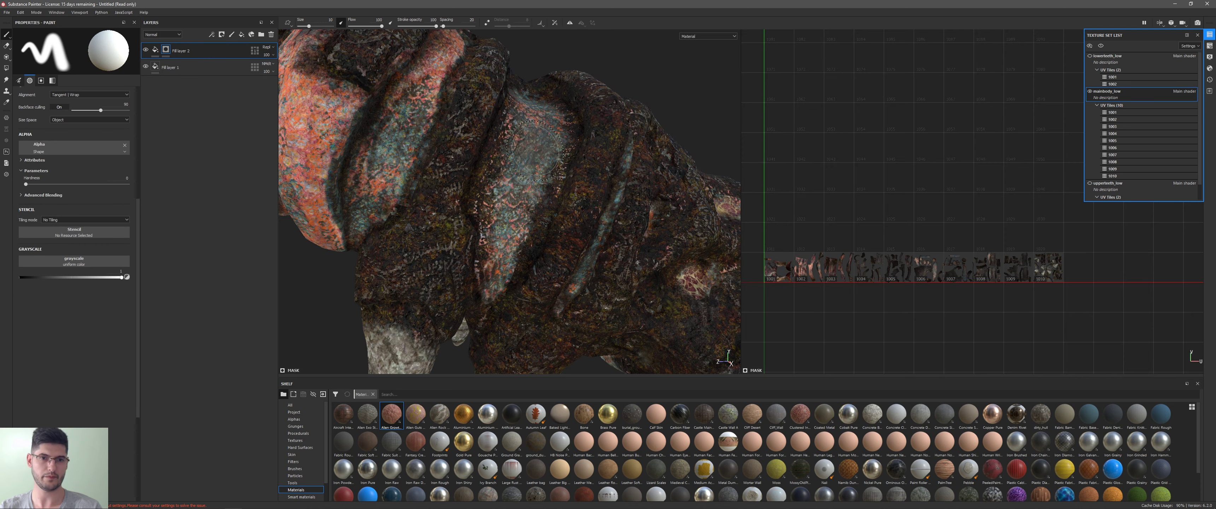
mouse_move(536, 214)
left_mouse_down()
mouse_move(534, 234)
mouse_move(523, 162)
left_mouse_up()
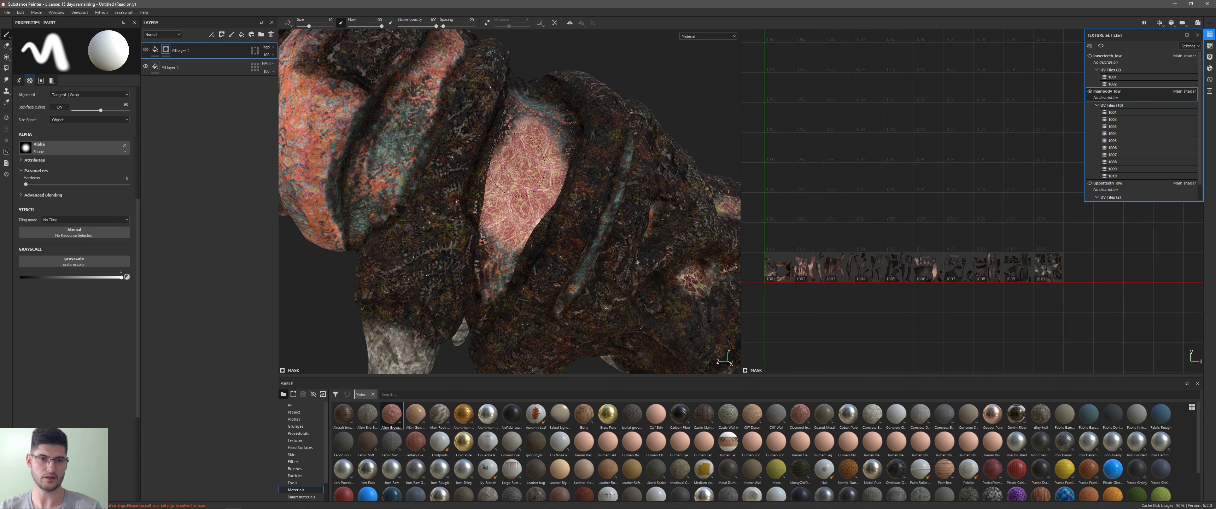
key("ctrl+z")
Step: With brush size about 4.68, paint a thin revealed strip down the centre fold
right_click_drag(574, 183, 533, 180, "ctrl")
left_click_drag(522, 151, 499, 256)
right_click_drag(549, 191, 539, 217, "alt")
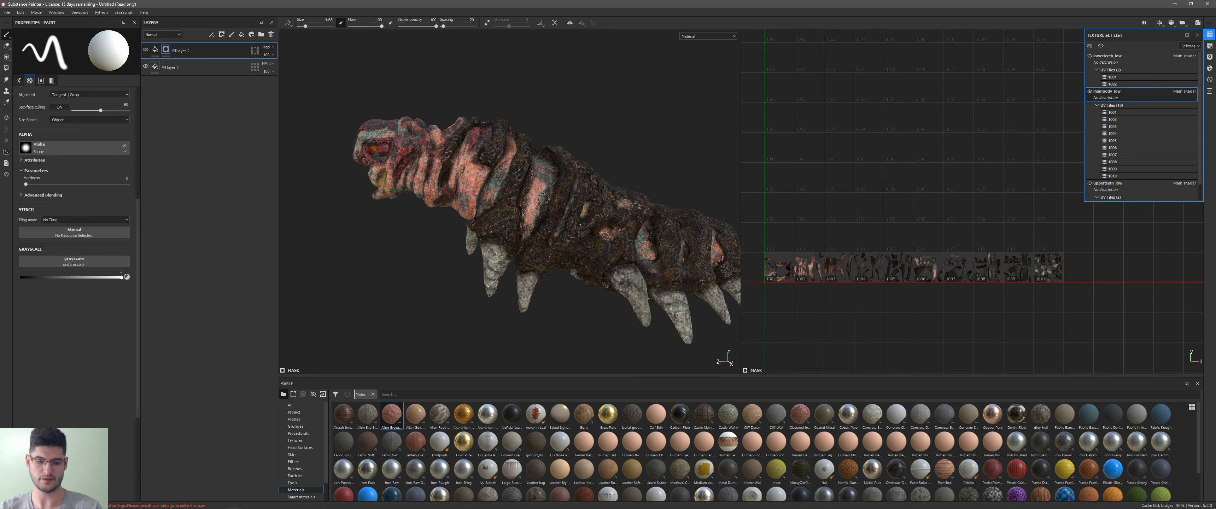
mouse_move(540, 218)
left_mouse_down("alt")
mouse_move(525, 167)
mouse_move(521, 198)
left_mouse_up("alt")
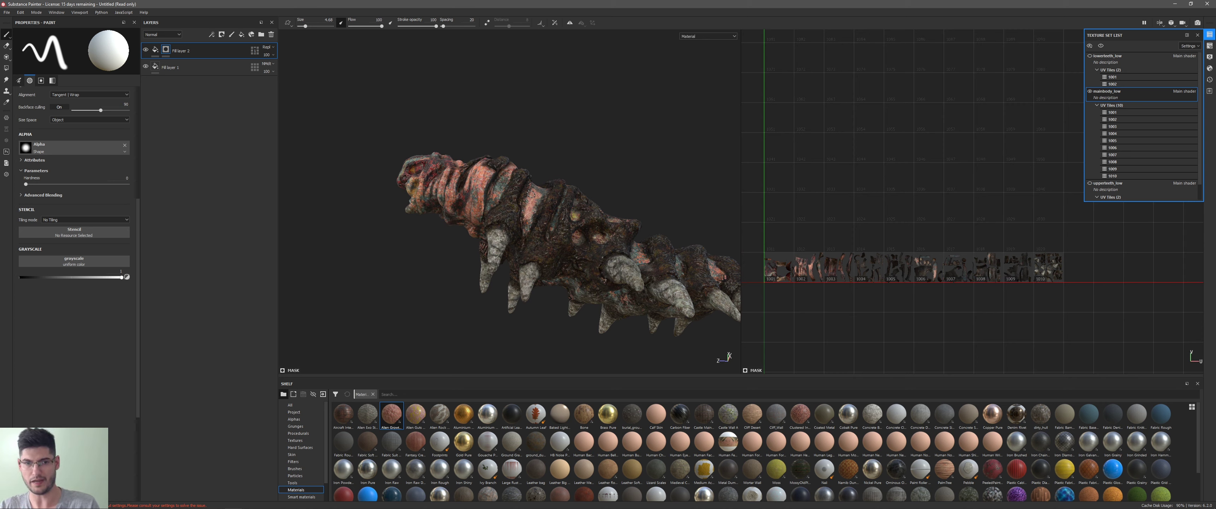
Step: Zoom onto the head, test an Alien Growth Cells stroke there, and undo it
right_click_drag(370, 227, 439, 274, "alt")
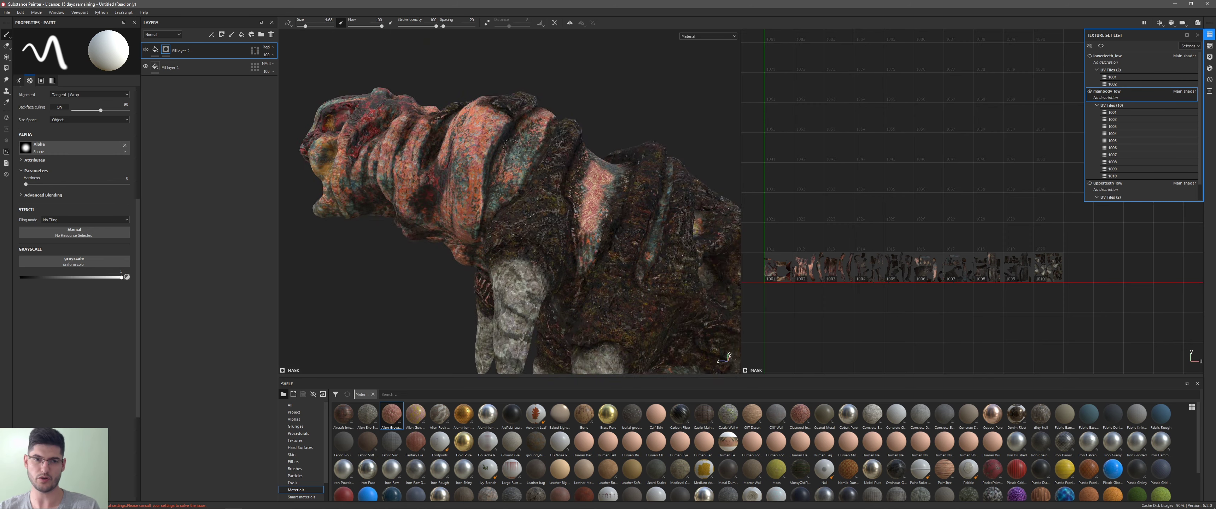
left_click_drag(448, 236, 497, 165, "alt")
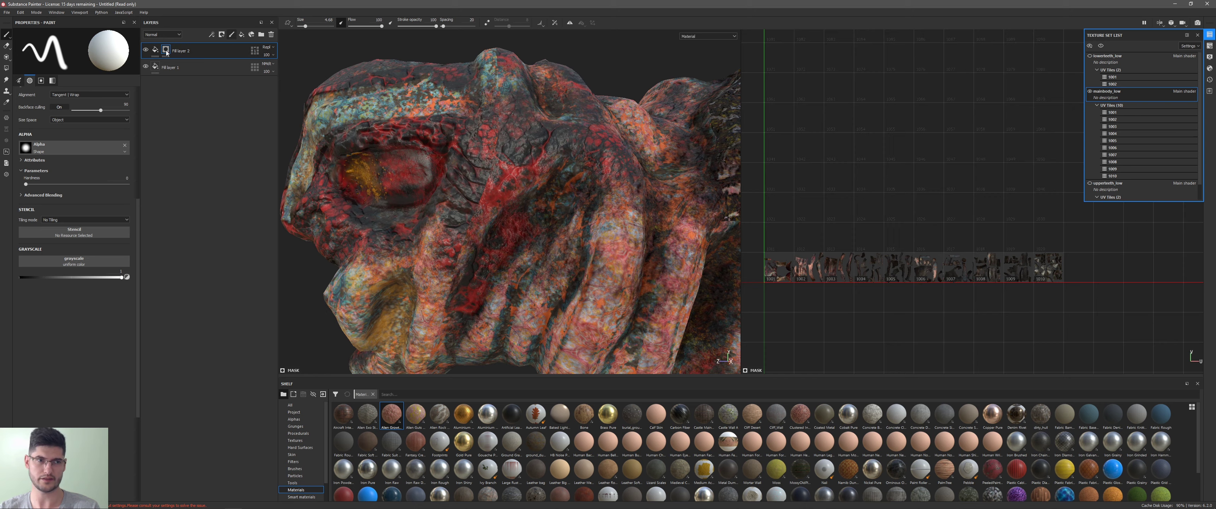
mouse_move(469, 189)
left_mouse_down()
mouse_move(533, 174)
mouse_move(467, 193)
left_mouse_up()
key("ctrl+z")
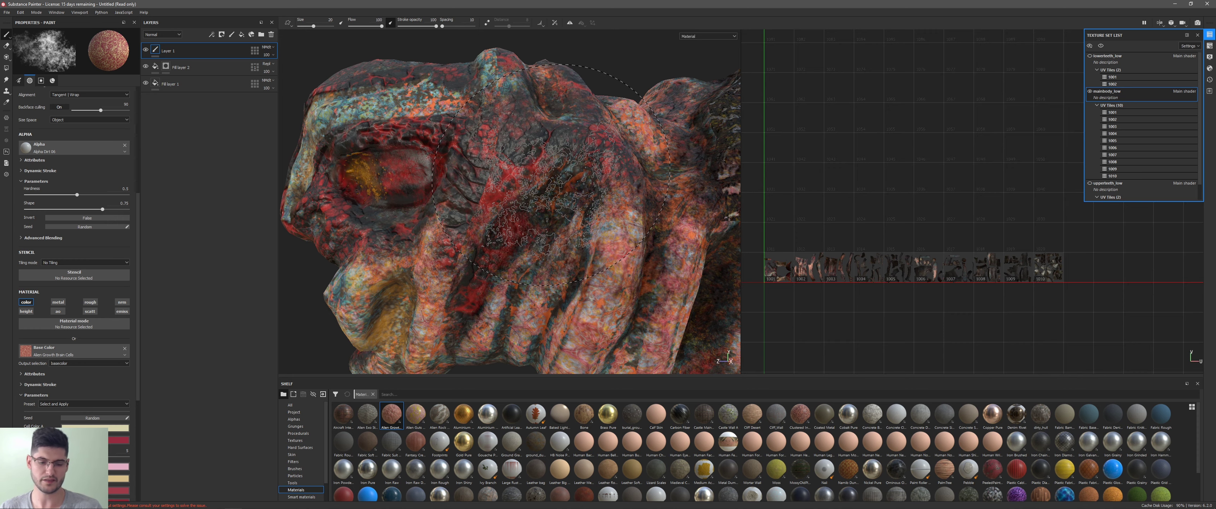
scroll(550, 180, "down", 5)
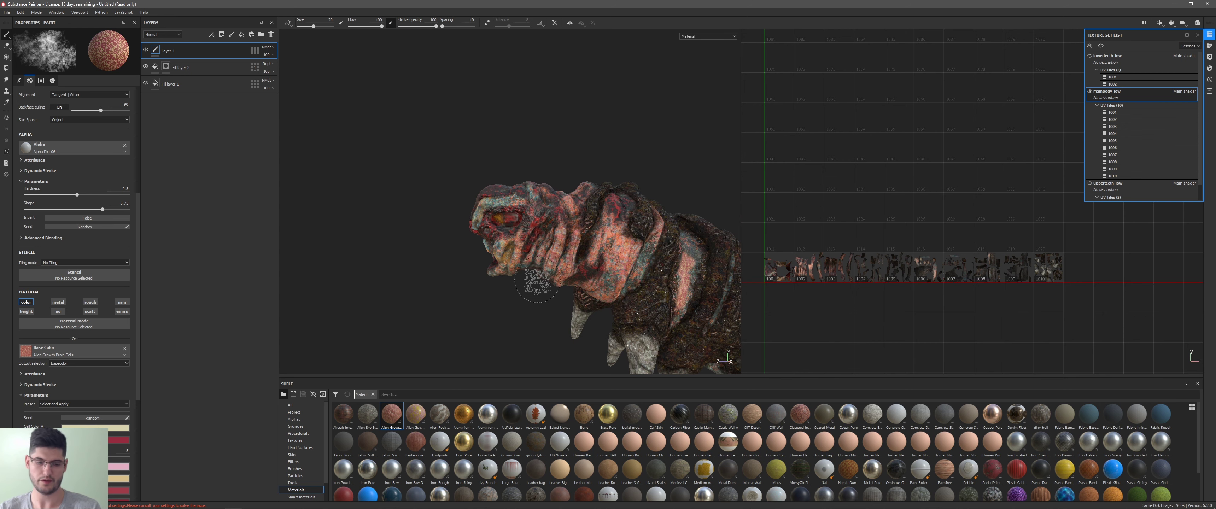
mouse_move(537, 282)
left_mouse_down("alt")
mouse_move(675, 203)
mouse_move(678, 215)
mouse_move(521, 196)
left_mouse_up("alt")
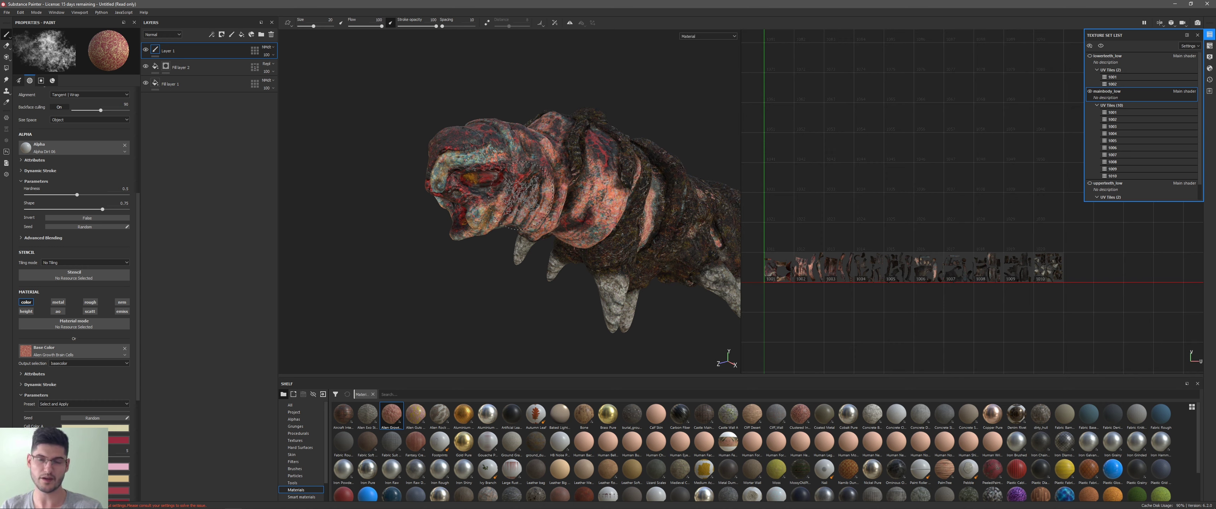
key("ctrl+alt")
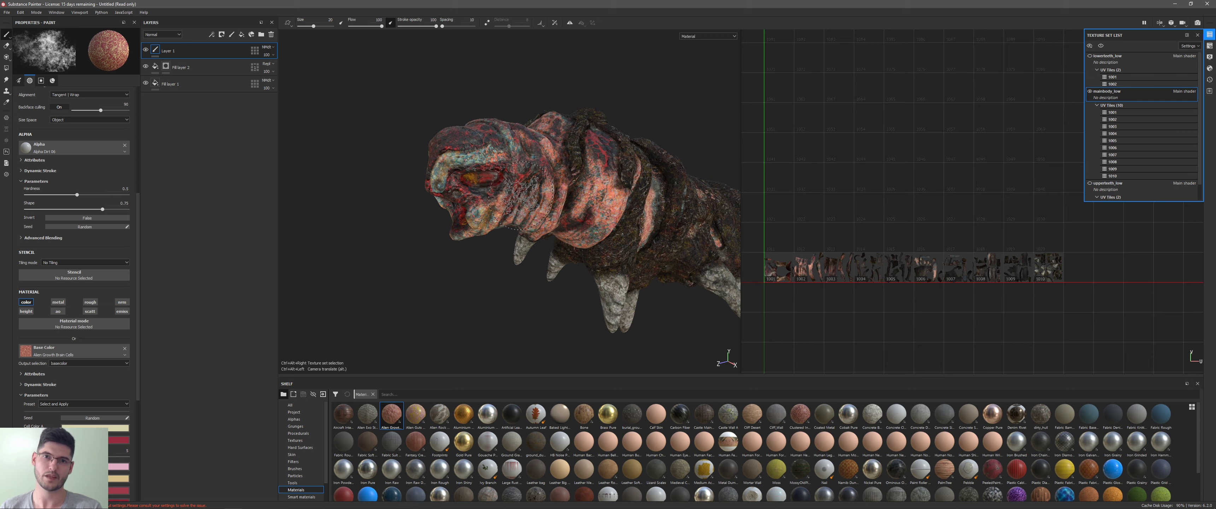